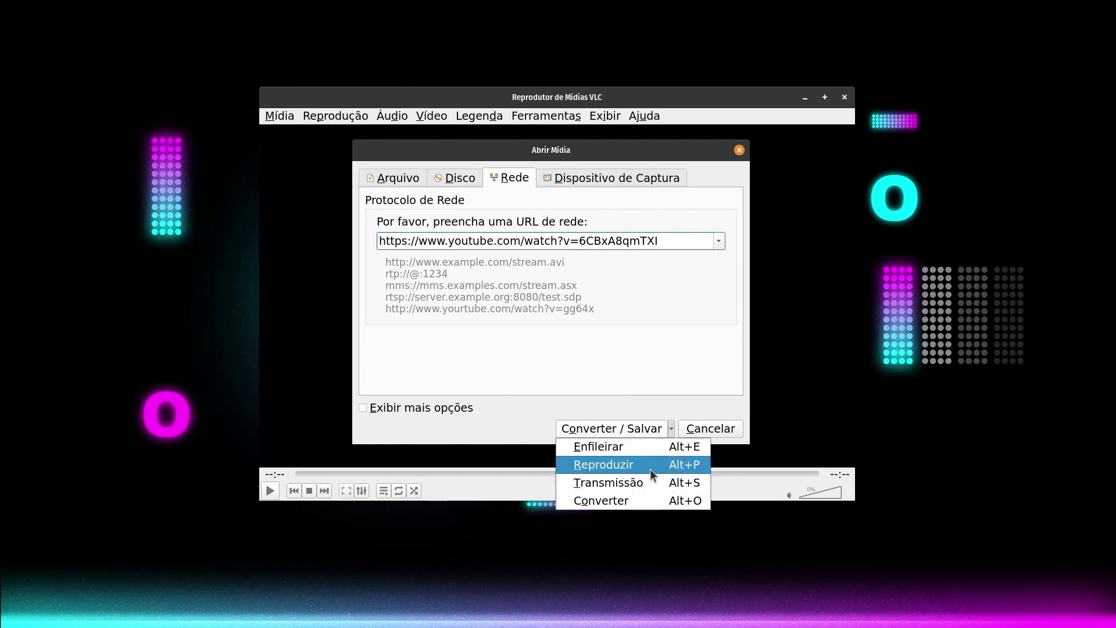
Step: Play the YouTube video from the entered network URL and pause its playback
left_click(650, 470)
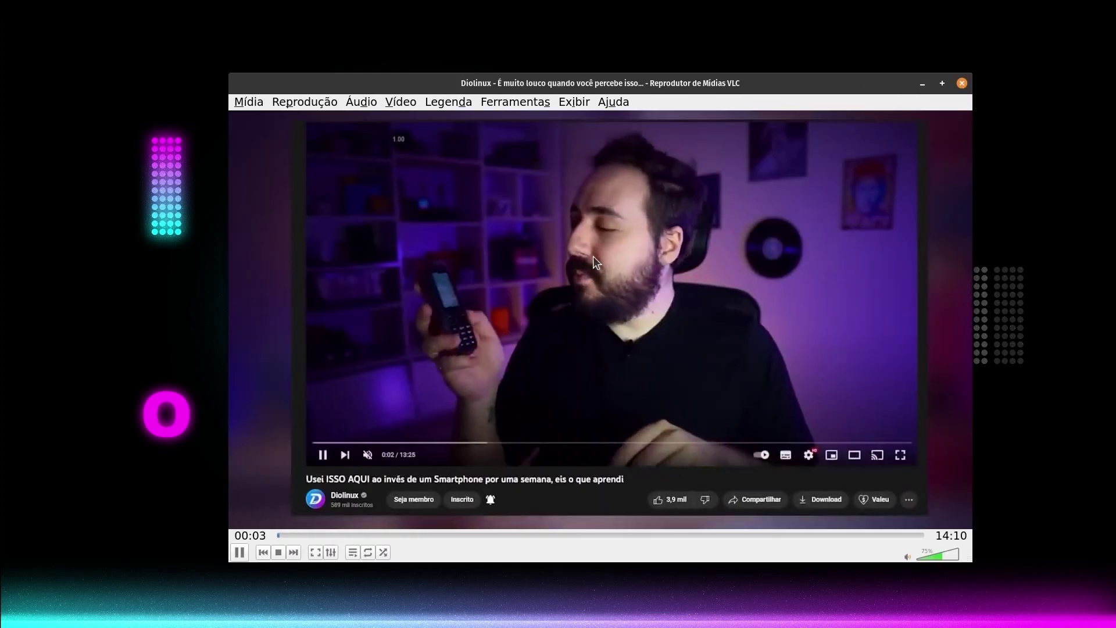
left_click(239, 553)
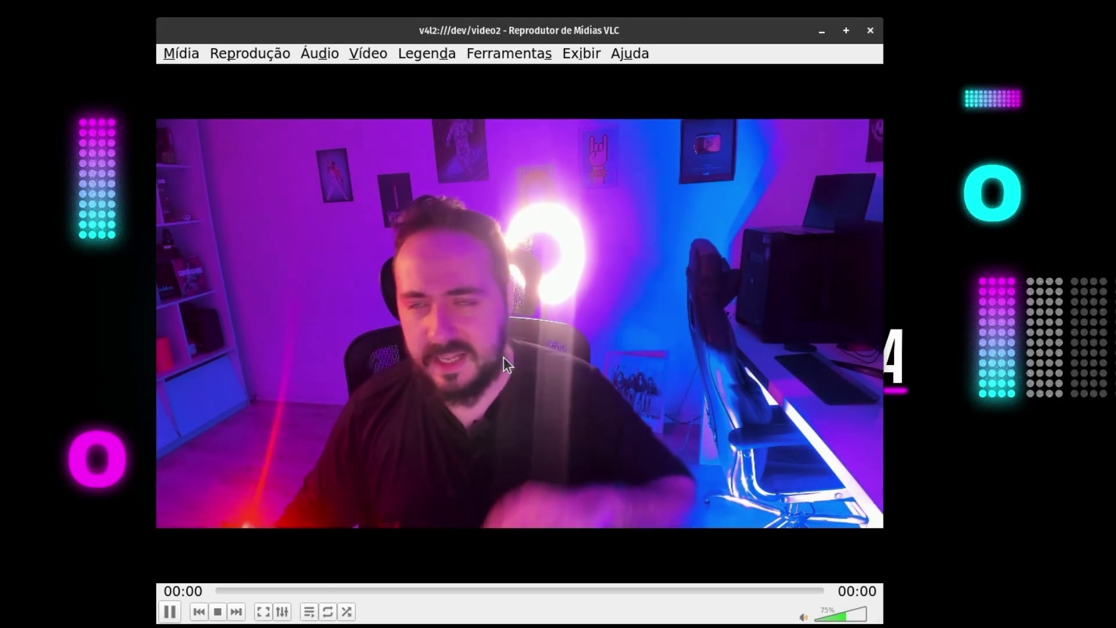
Step: Open the capture device settings and review the available capture modes, keeping Video camera
left_click(180, 53)
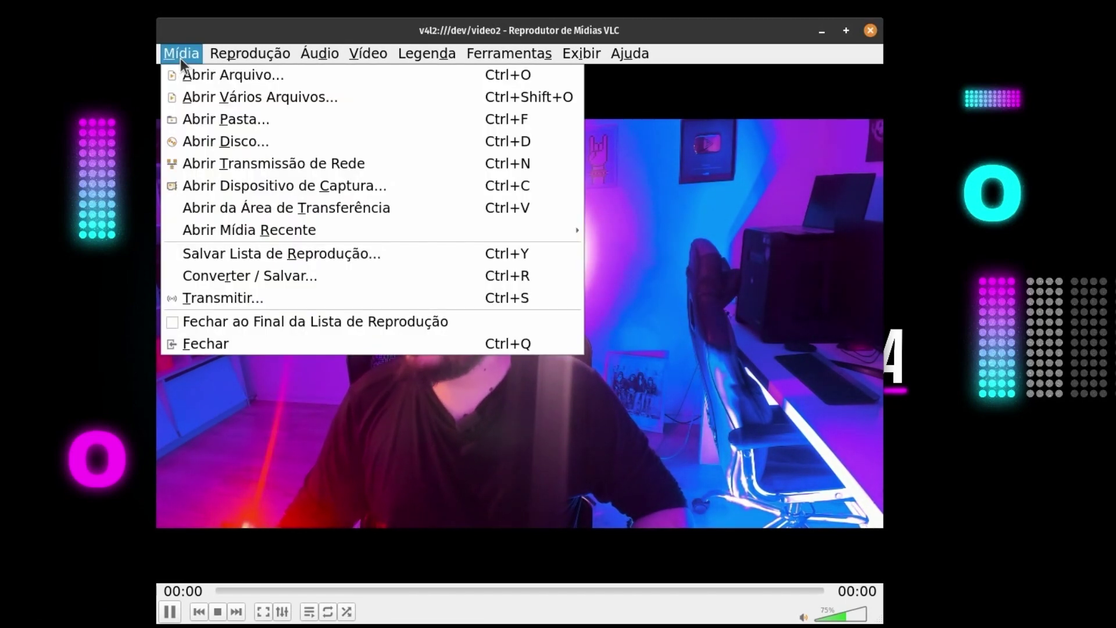
mouse_move(320, 52)
mouse_move(160, 47)
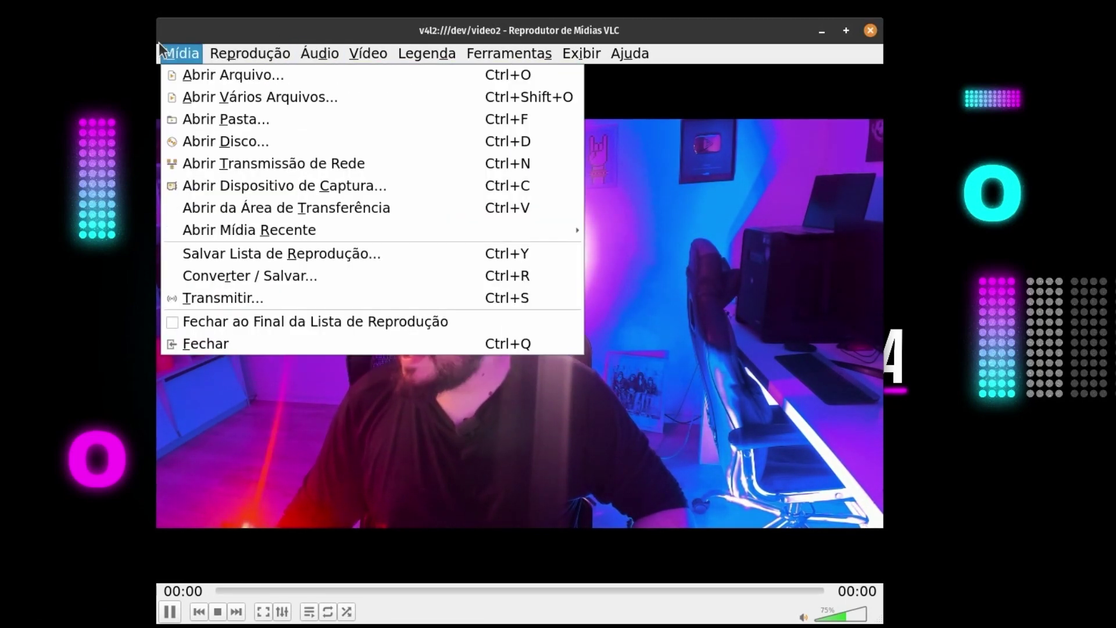
left_click(407, 187)
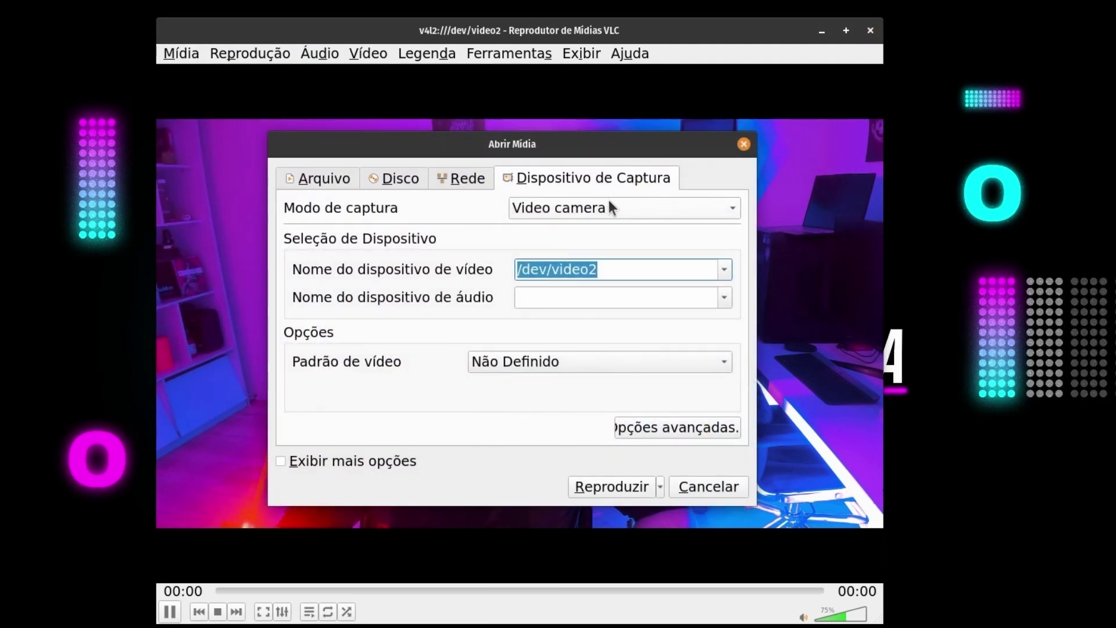
left_click(682, 218)
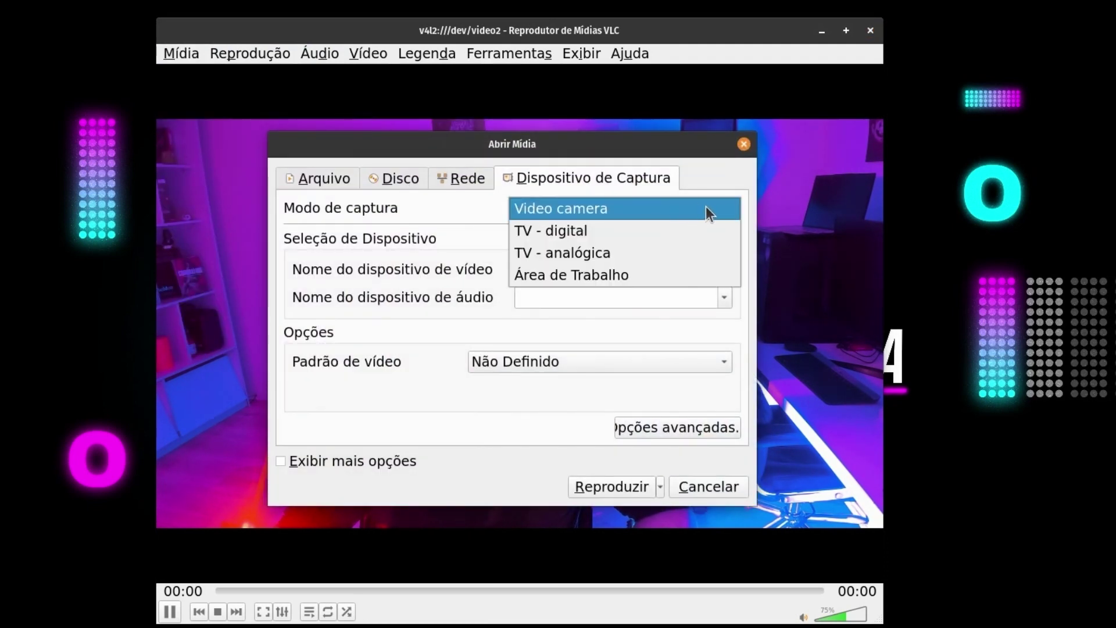
left_click(346, 219)
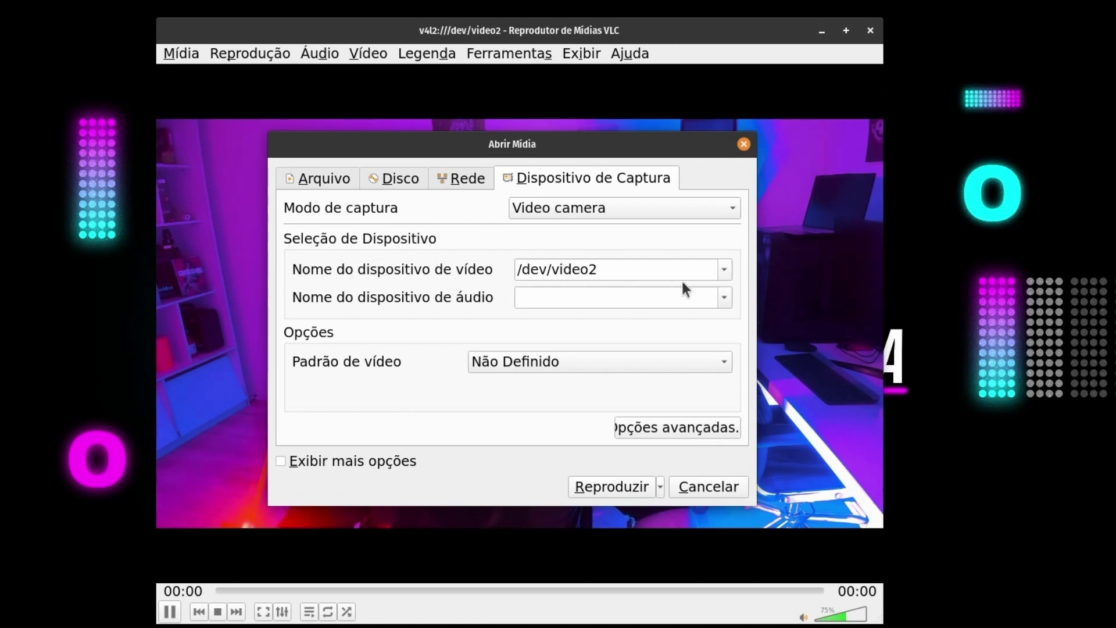
Step: Review the available video and audio capture devices and dismiss the dialog without opening one
left_click(722, 267)
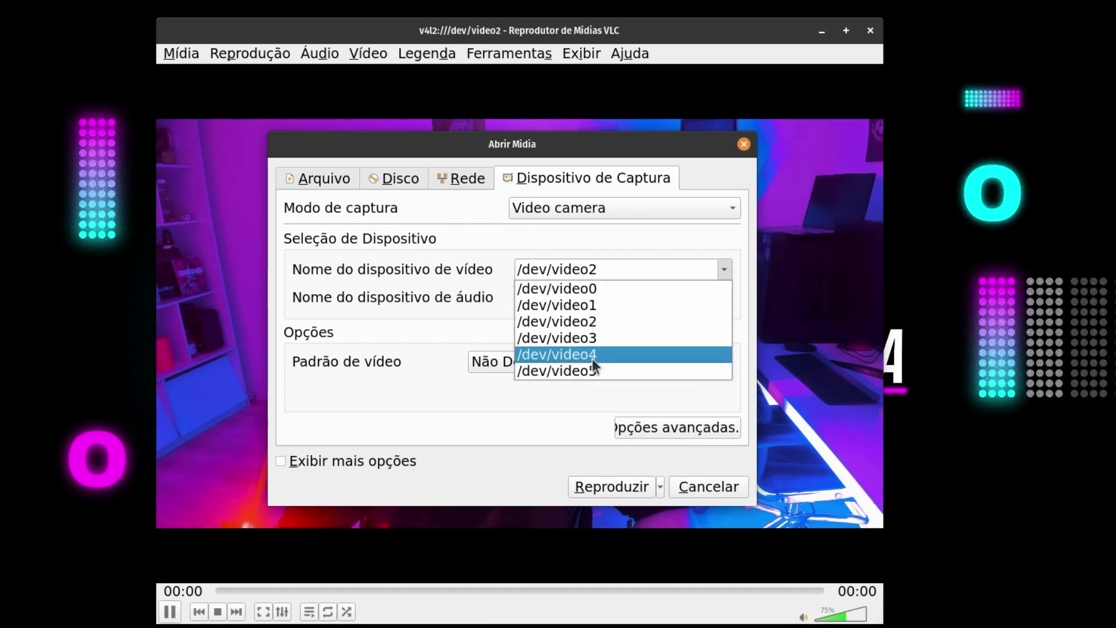
left_click(465, 255)
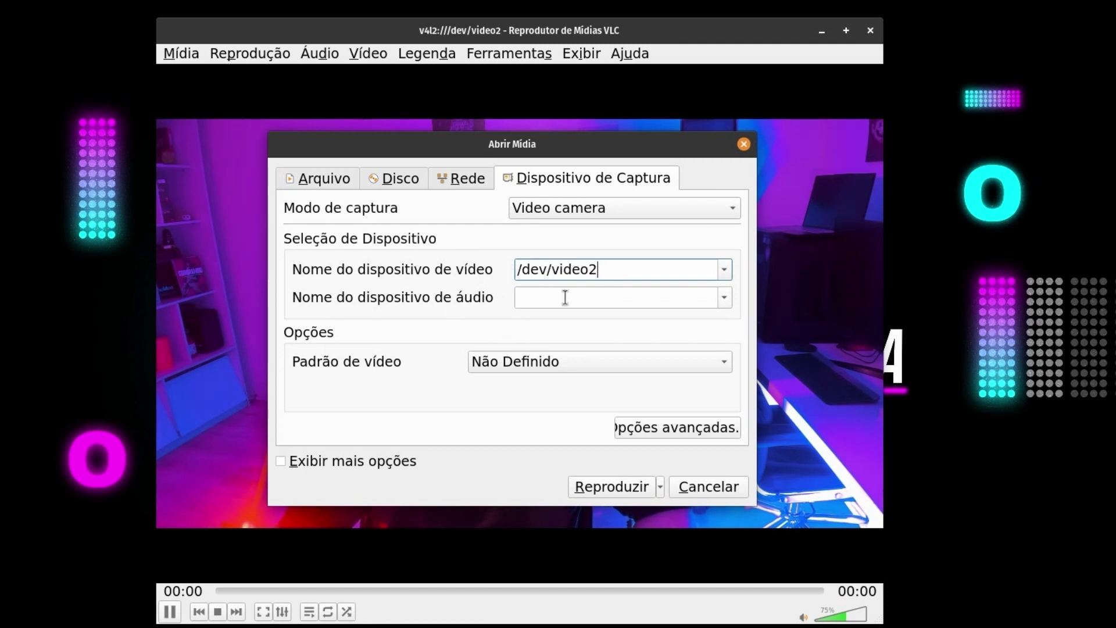
left_click(726, 298)
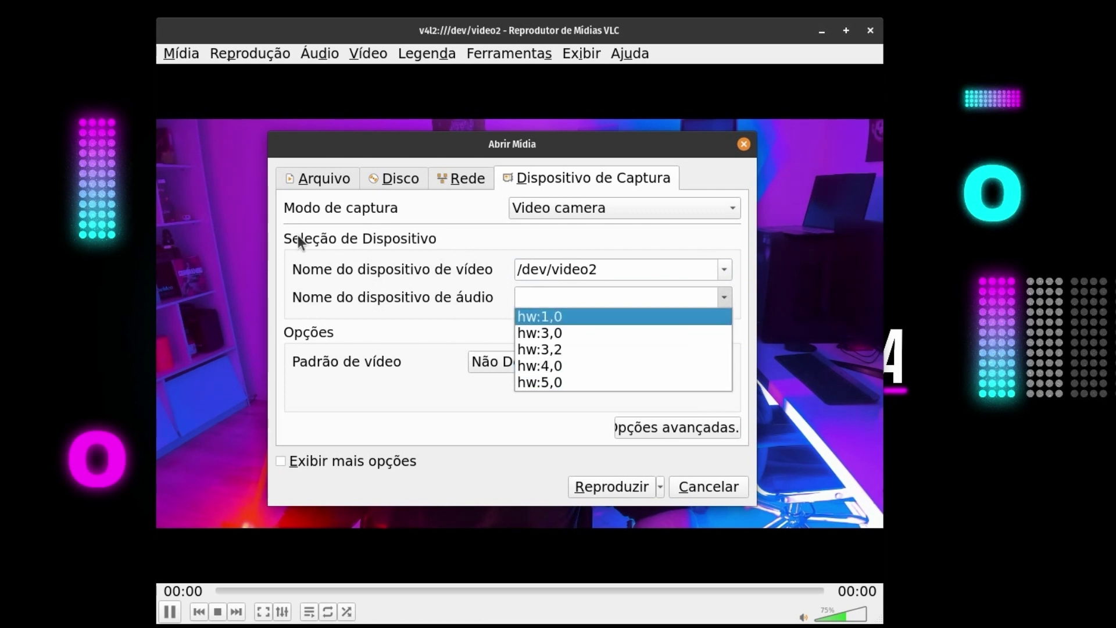
left_click(356, 250)
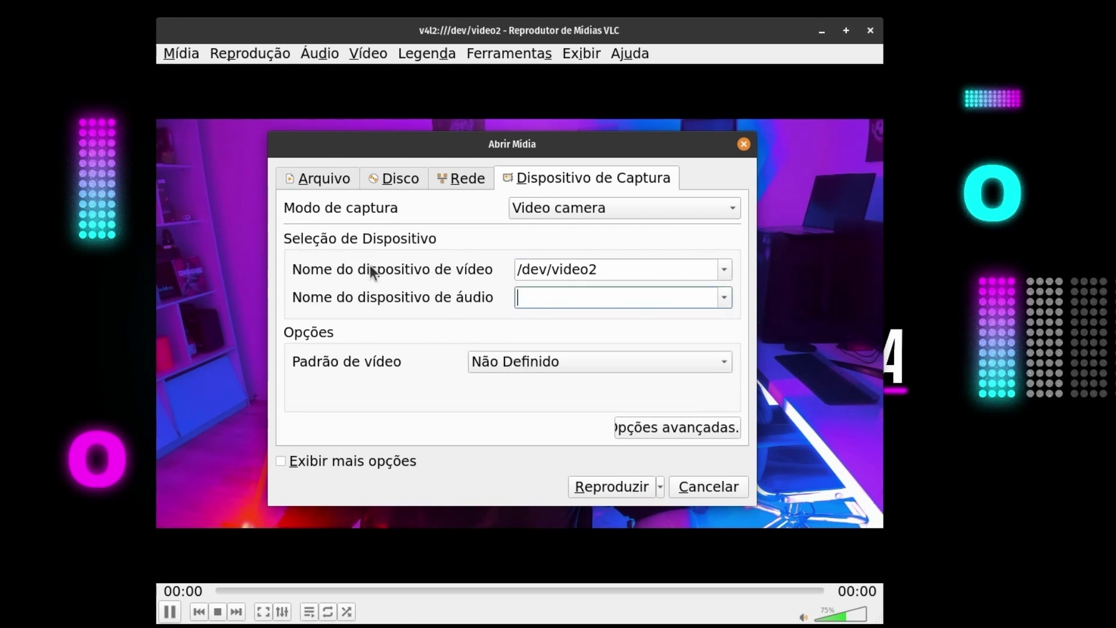
left_click(684, 488)
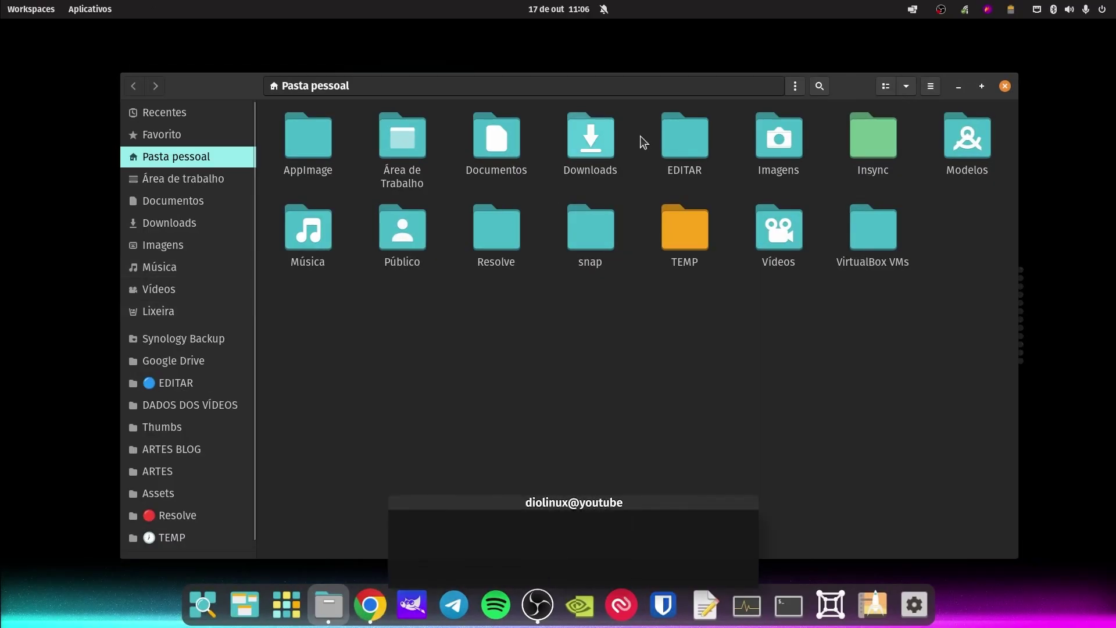
Step: Inspect the basic properties and permissions of the snap folder in the file manager and close its properties
left_click_drag(854, 87, 829, 72)
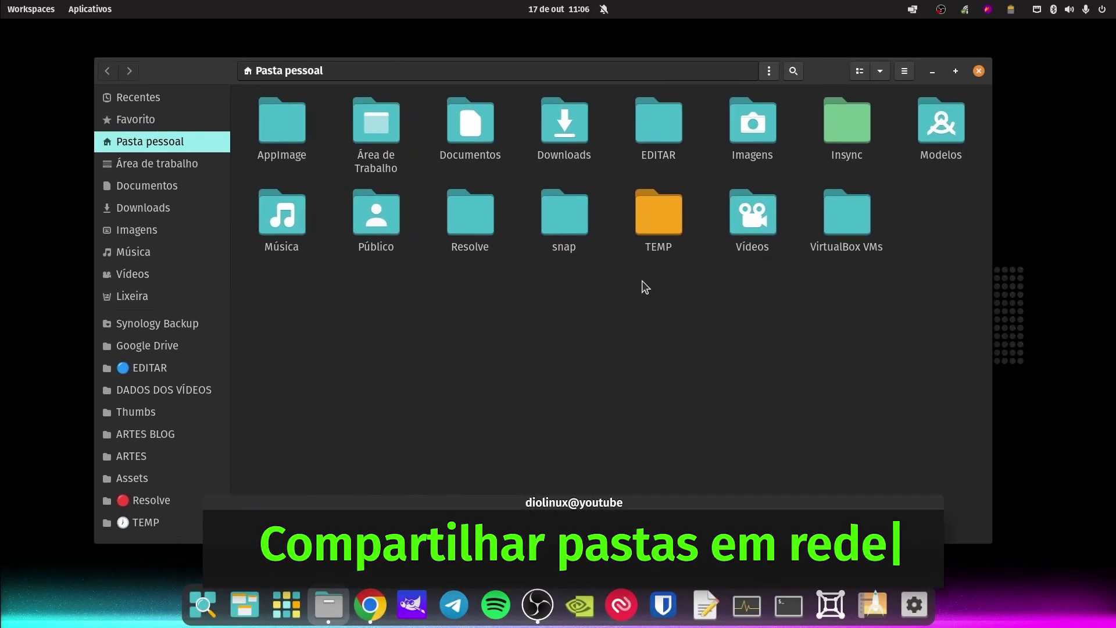
right_click(568, 223)
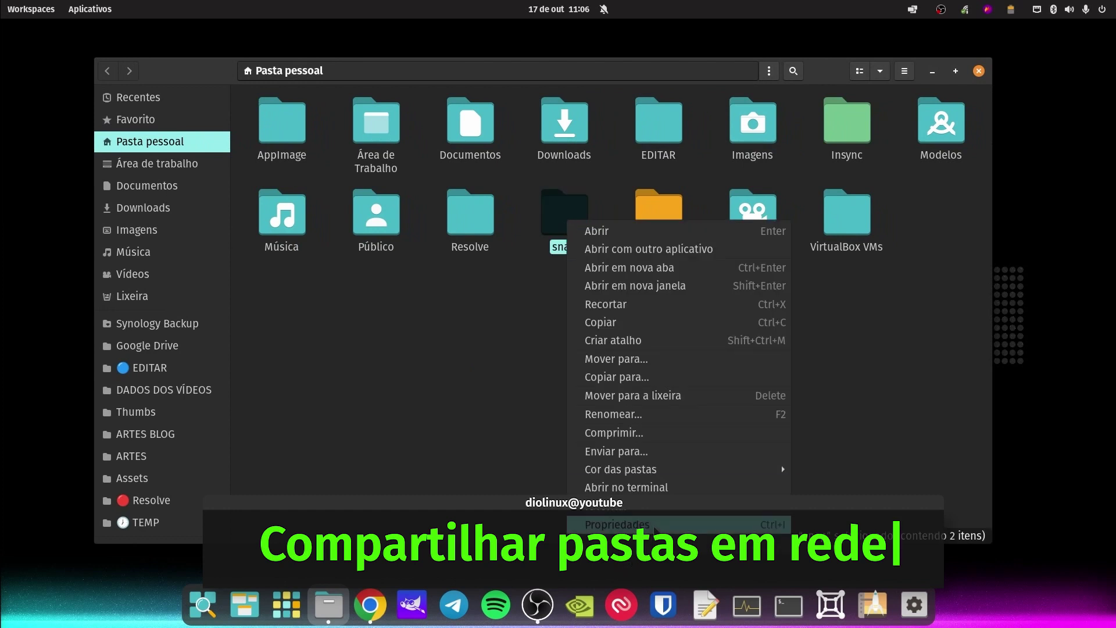
left_click(658, 525)
left_click(611, 165)
left_click(463, 165)
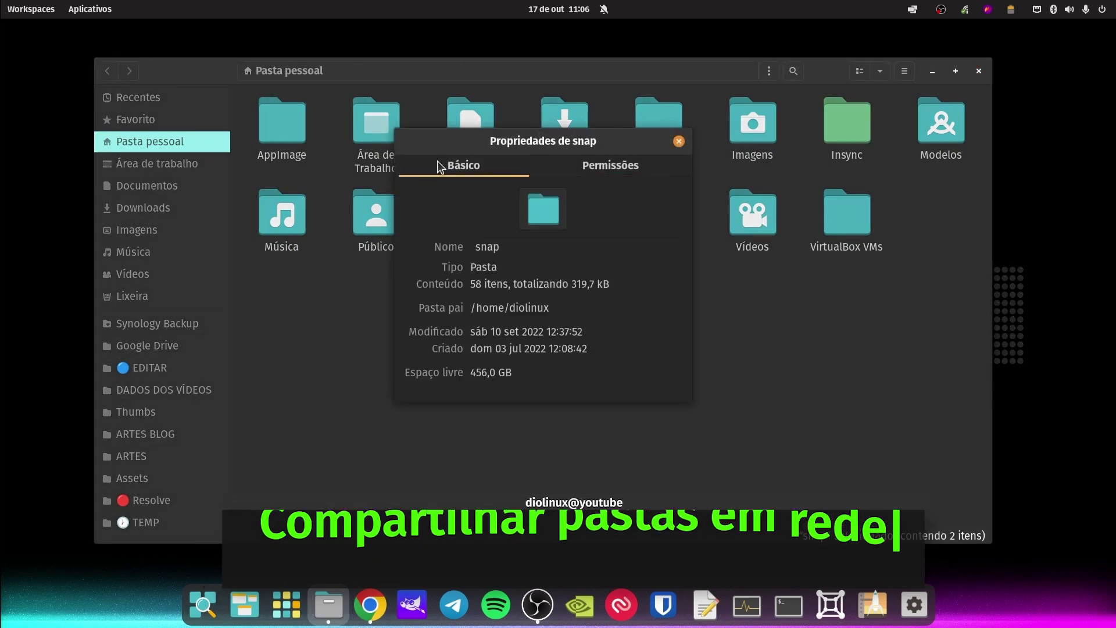
left_click(589, 169)
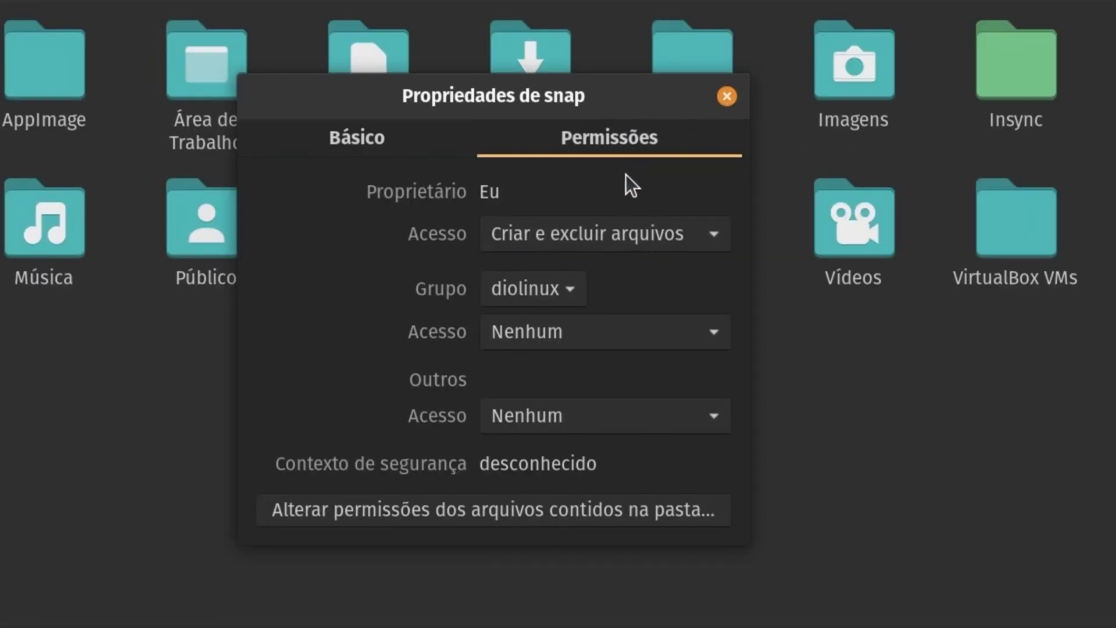
left_click(375, 137)
left_click(727, 97)
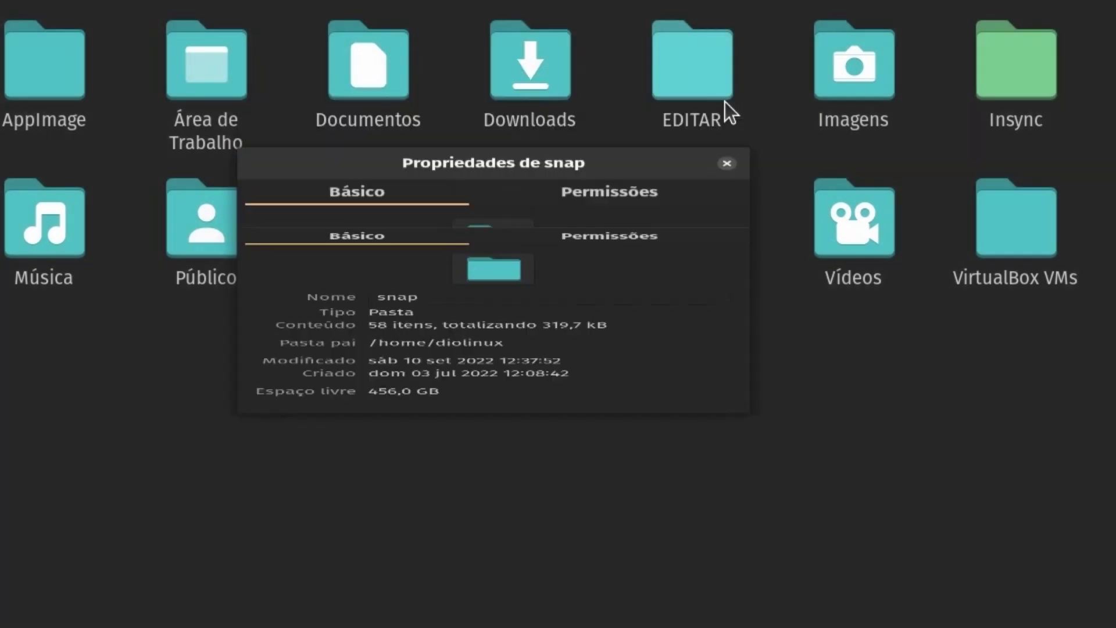
left_click(432, 357)
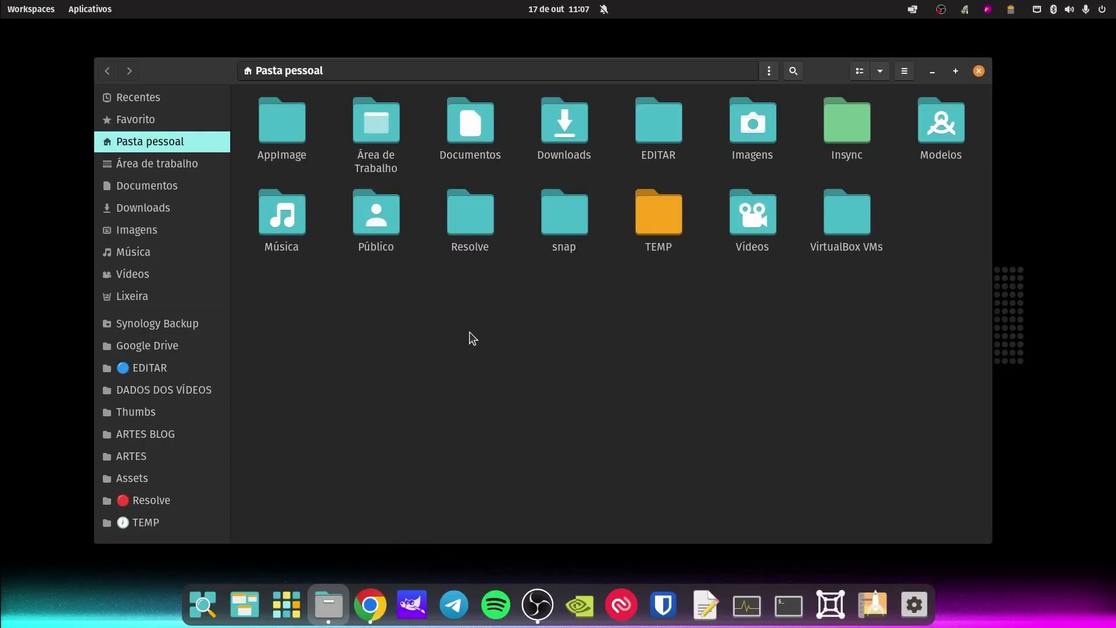
Step: Close the file manager and open the Compartilhamento (sharing) page of the system settings in an enlarged window
left_click(979, 71)
left_click(1096, 9)
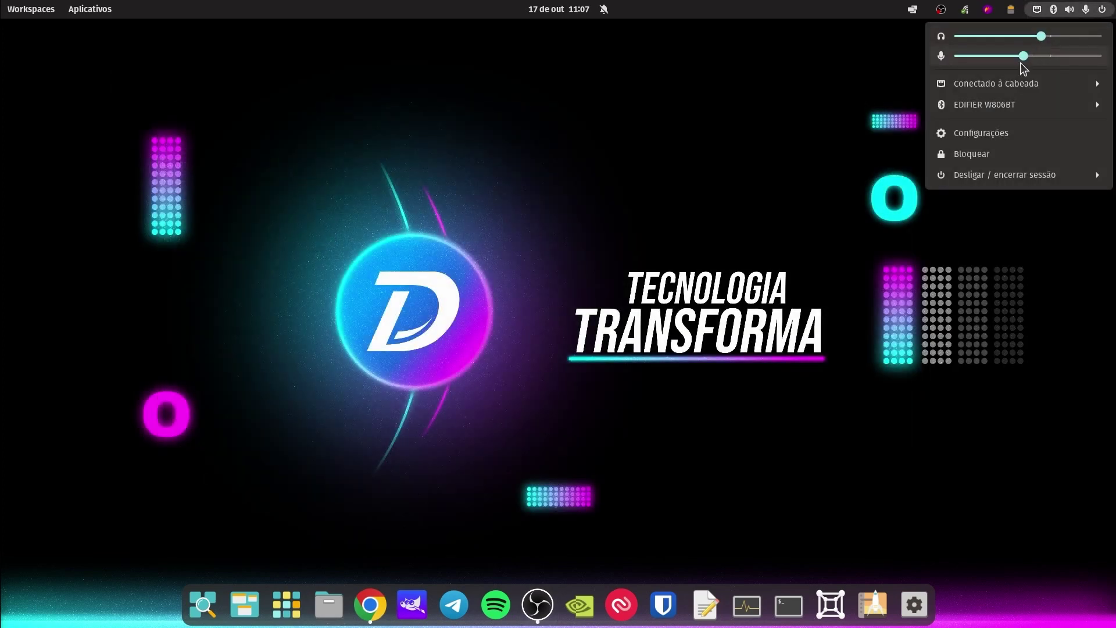
left_click(965, 132)
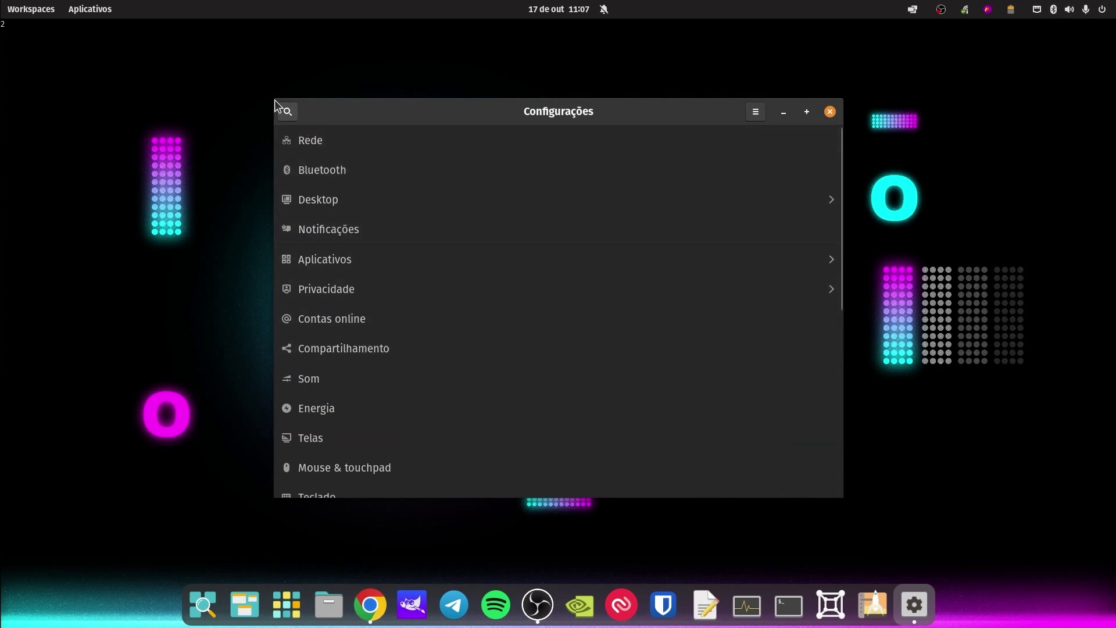
left_click_drag(266, 93, 58, 53)
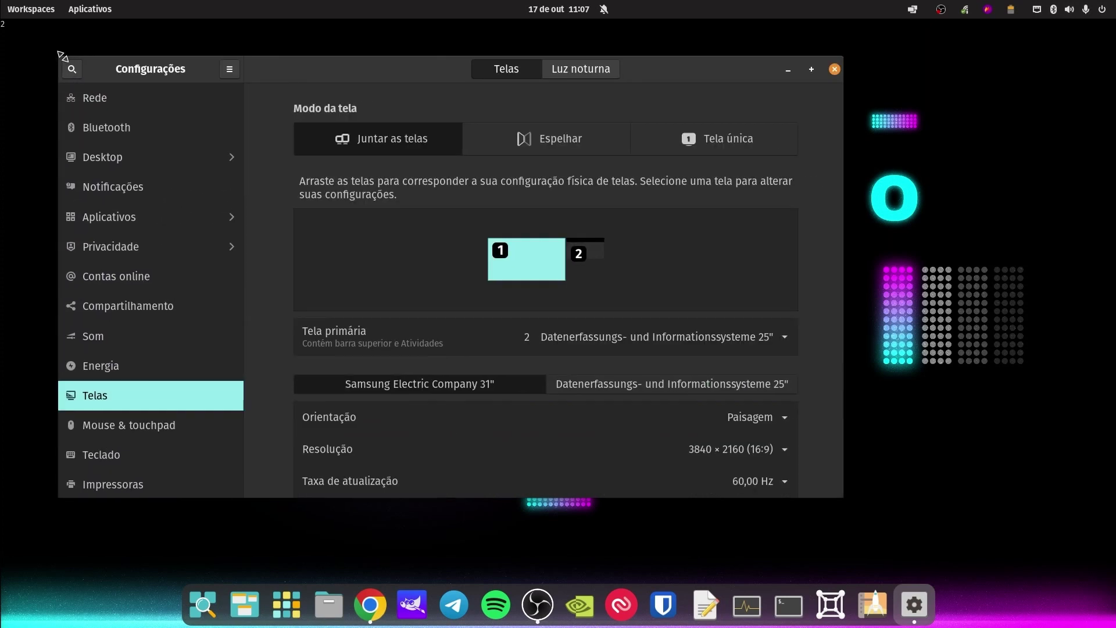
left_click(166, 311)
left_click_drag(546, 78, 624, 76)
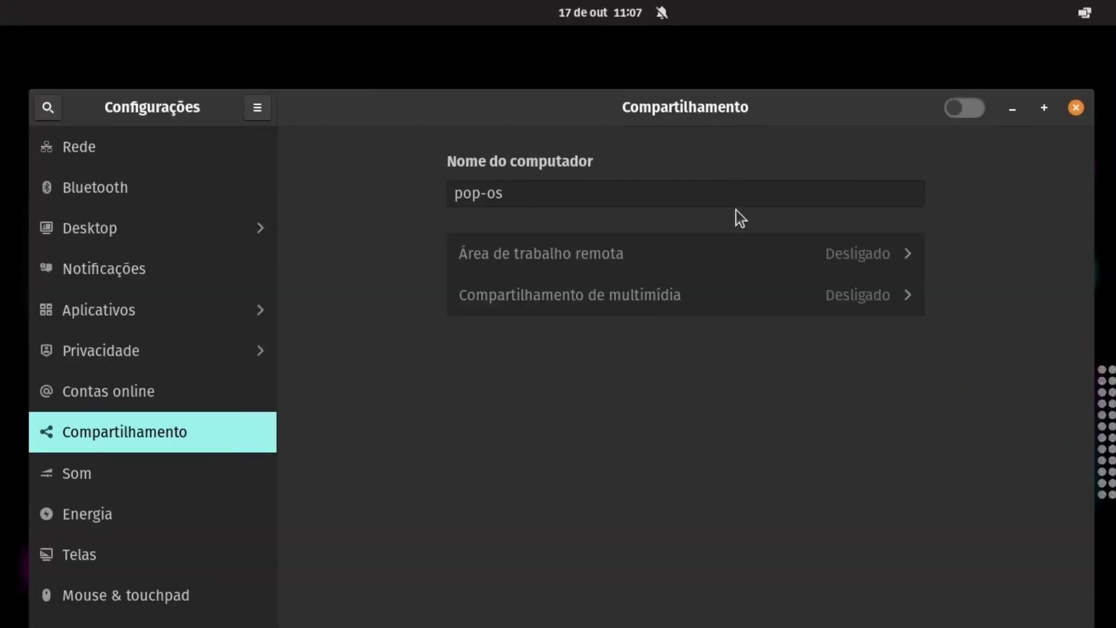
Step: Turn on sharing for the computer and enable multimedia sharing over the network
left_click(966, 110)
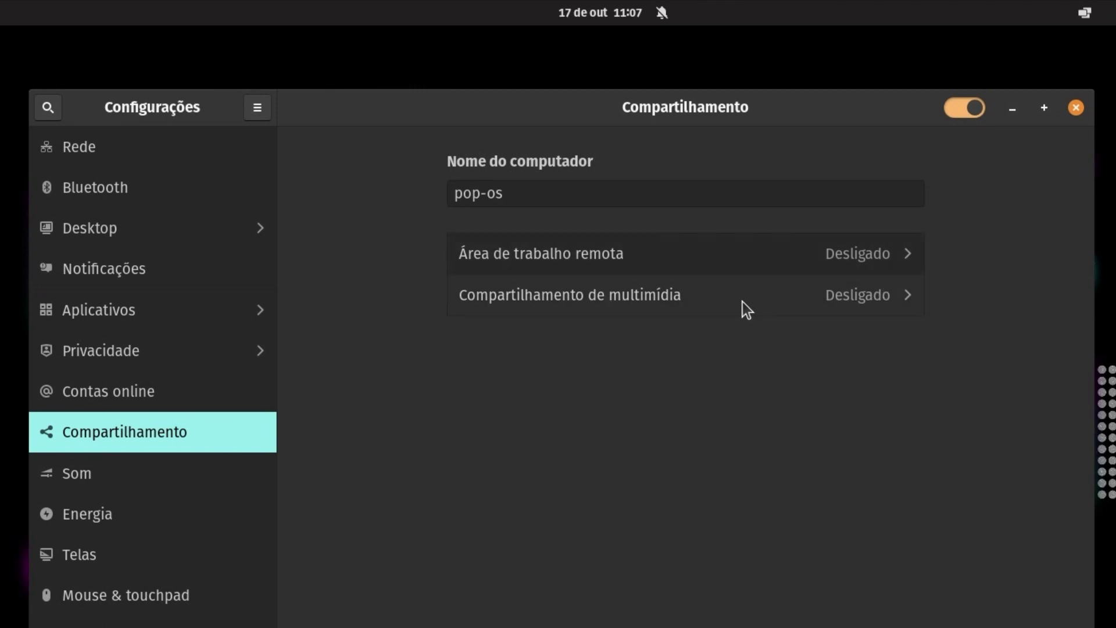
left_click(710, 301)
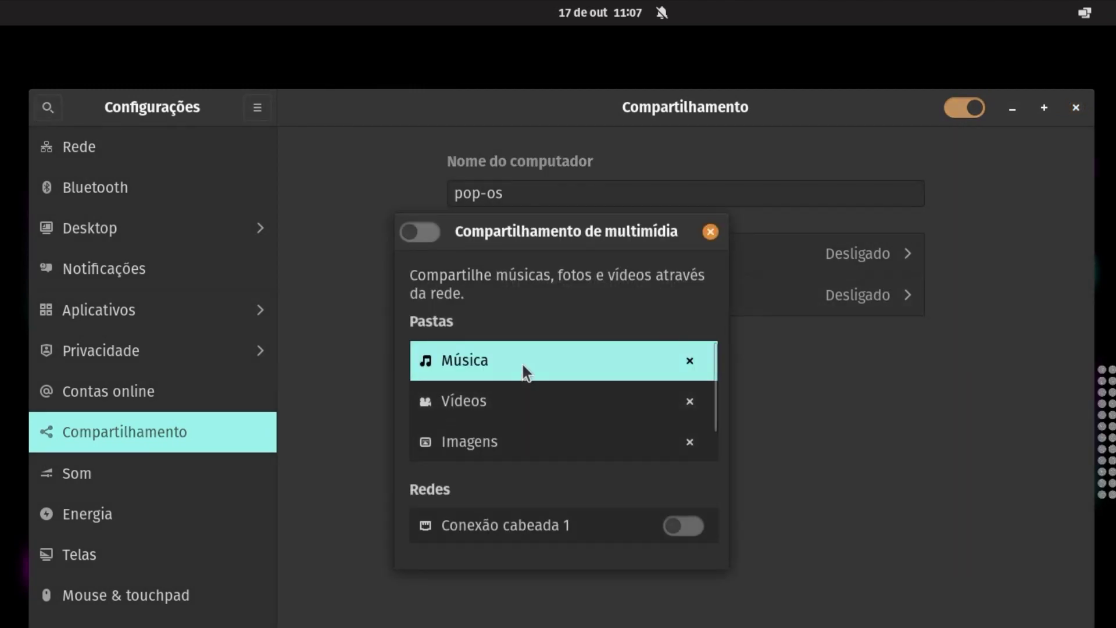
left_click(519, 400)
left_click(526, 453)
left_click(528, 410)
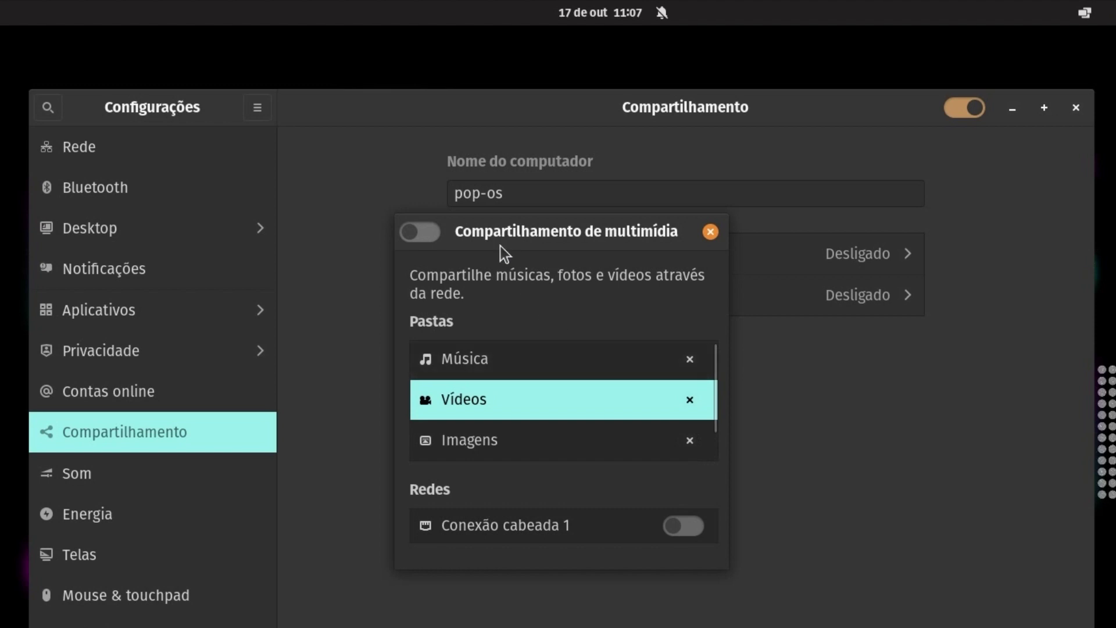
left_click(417, 234)
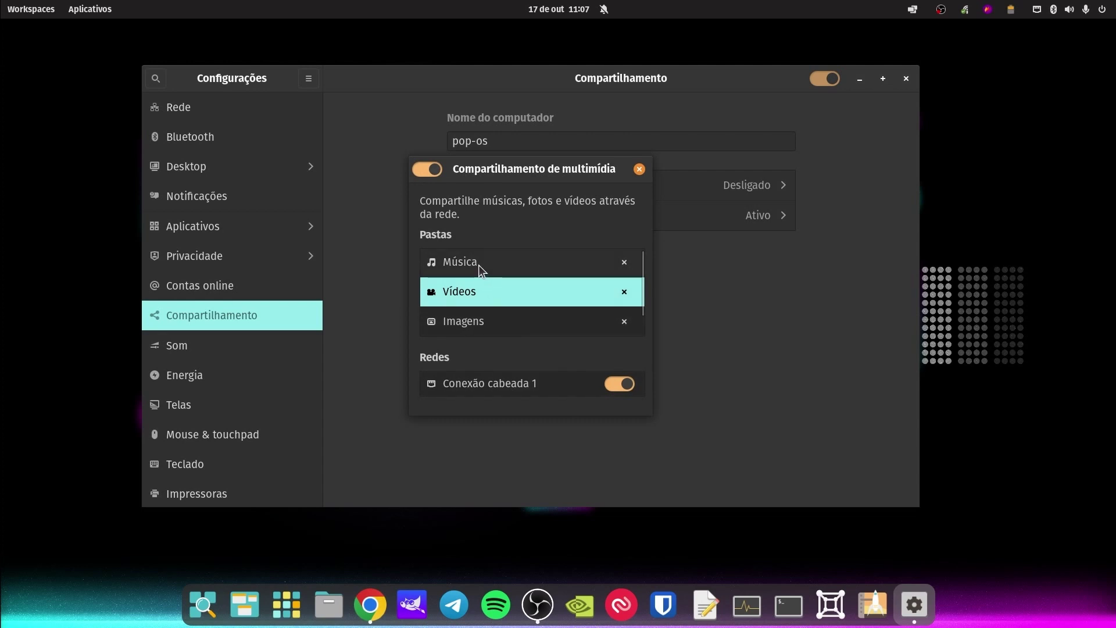
Step: Add the home folder to the shared multimedia folders and remove it from the list again
scroll(497, 262, "down", 1)
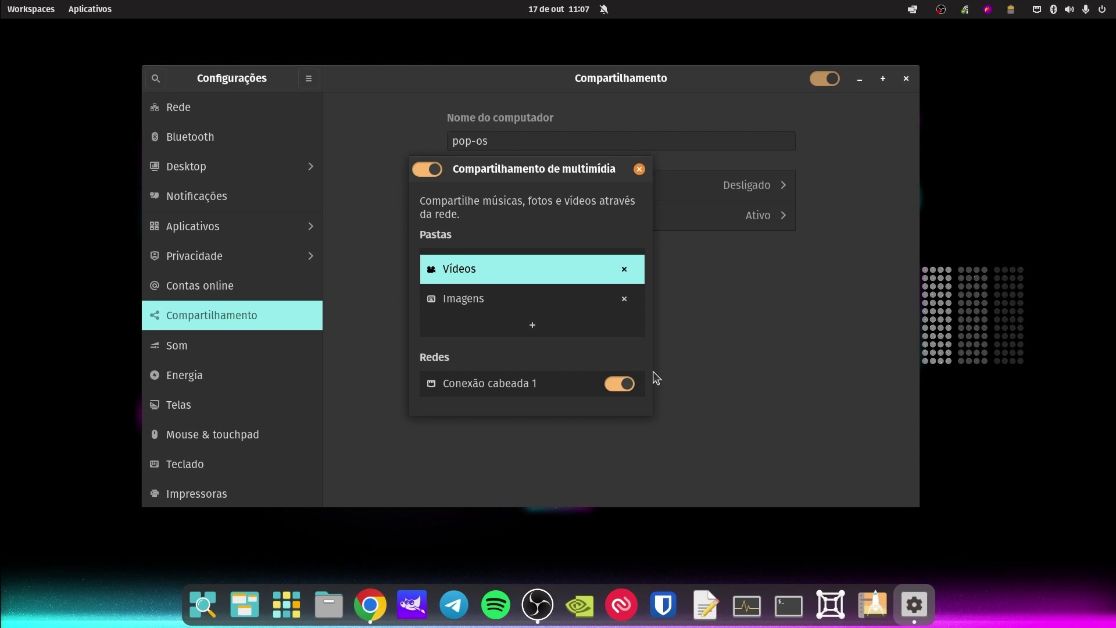
scroll(581, 326, "up", 1)
scroll(571, 312, "down", 1)
left_click(533, 326)
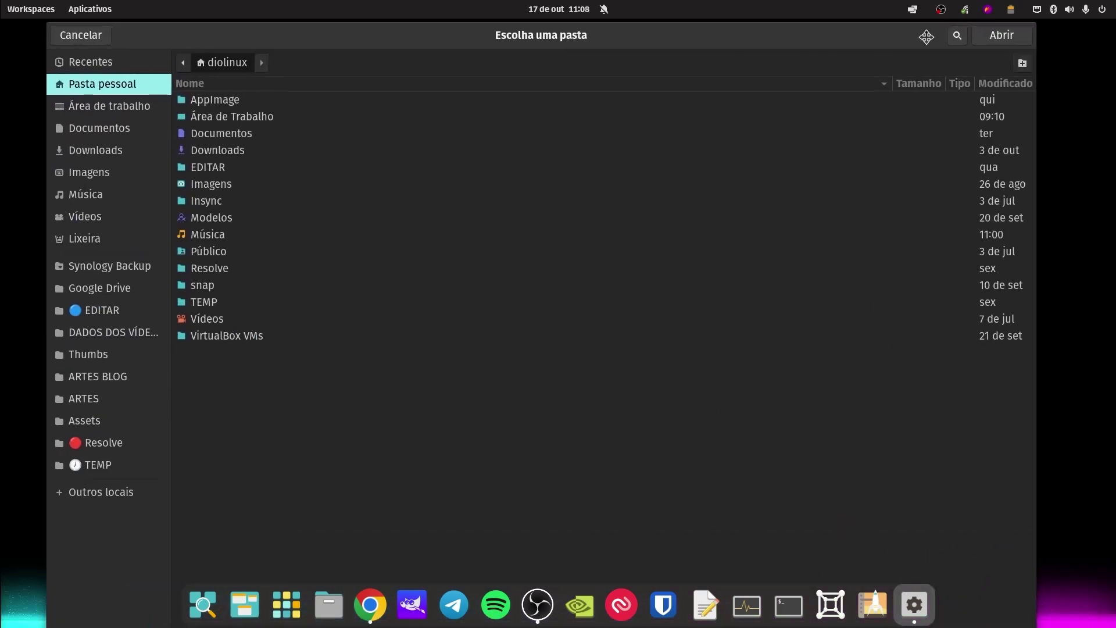
left_click(1014, 40)
scroll(479, 283, "down", 2)
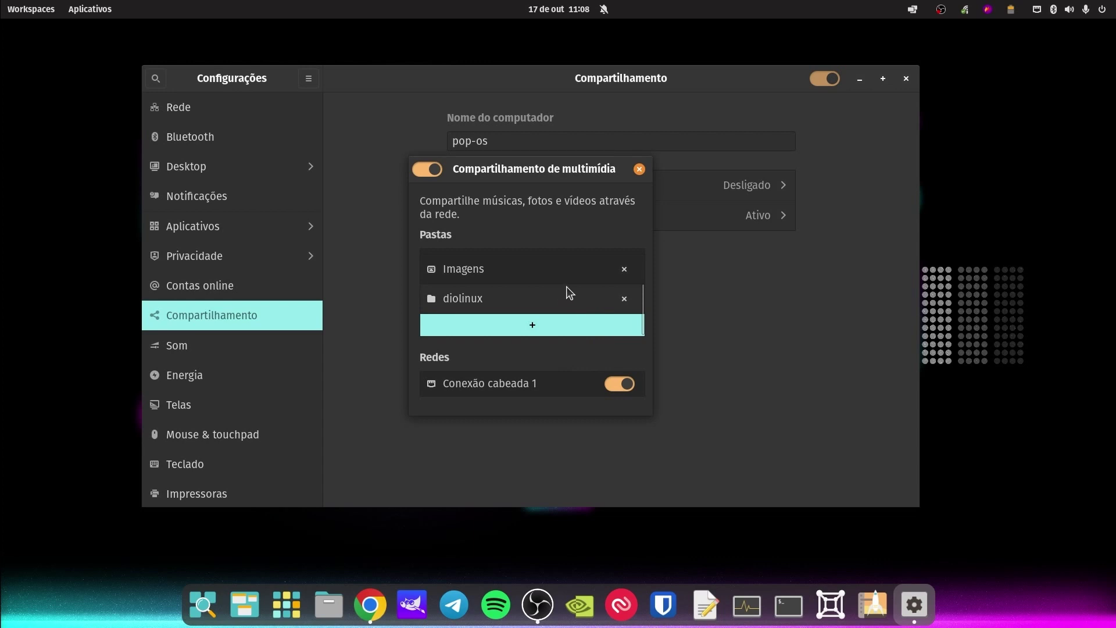
left_click(625, 298)
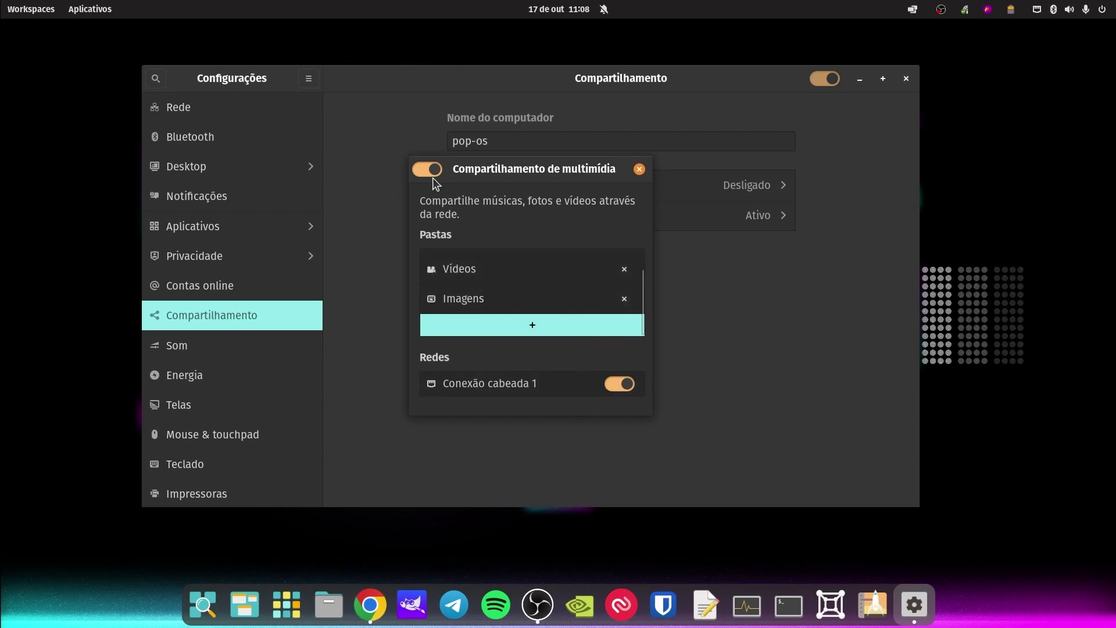
Step: Turn off multimedia sharing, close its dialog and switch off sharing for the computer
left_click(433, 169)
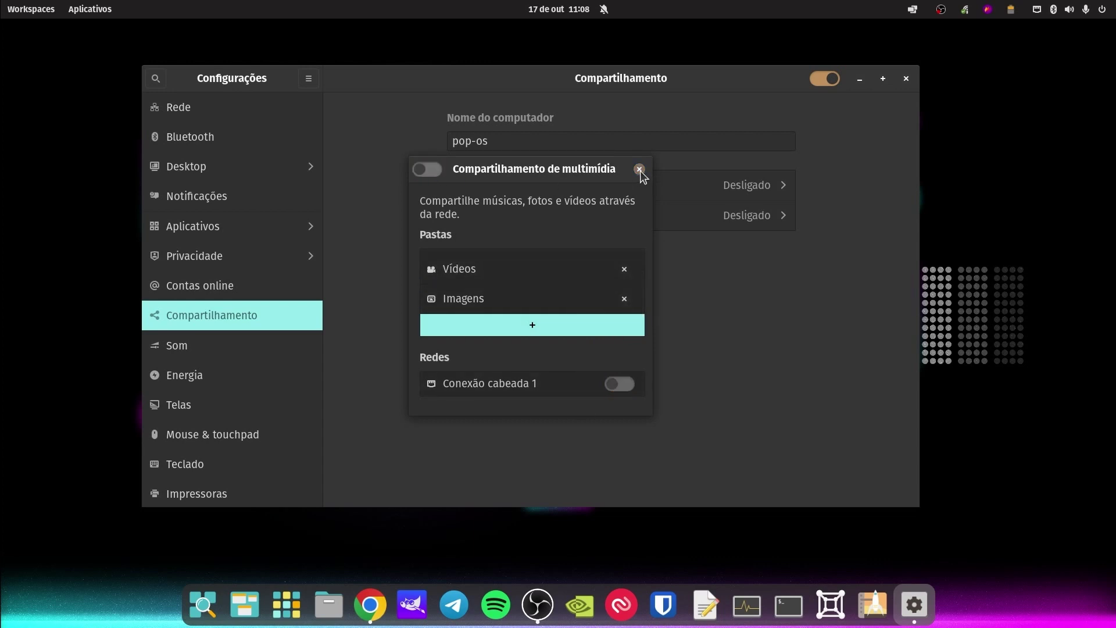
left_click(640, 169)
left_click(833, 79)
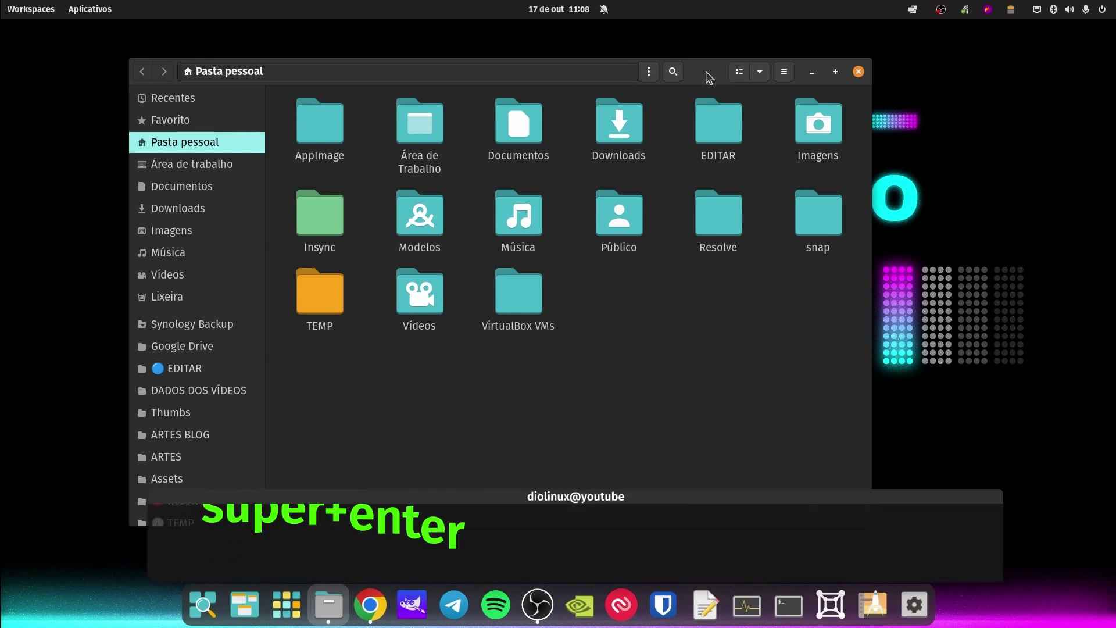
Step: Move the file manager window toward the lower-right area of the desktop with the keyboard window-adjustment mode and apply the new position
key("super+Return")
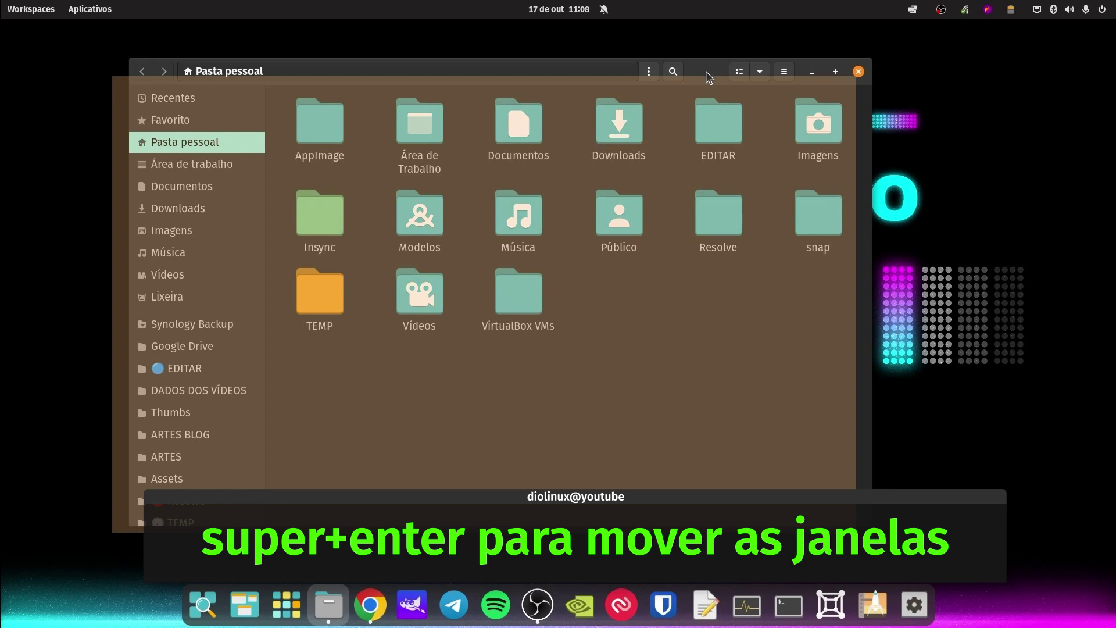
key("Right")
key("Right")
key("Right")
key("Right")
key("Right")
key("Down")
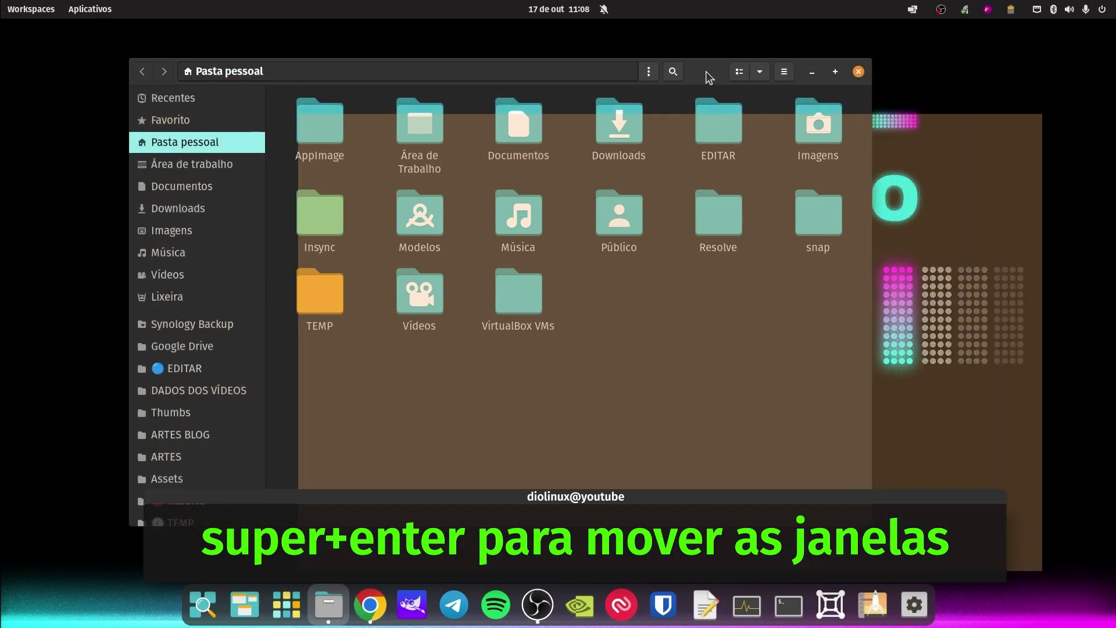
key("Right")
key("Return")
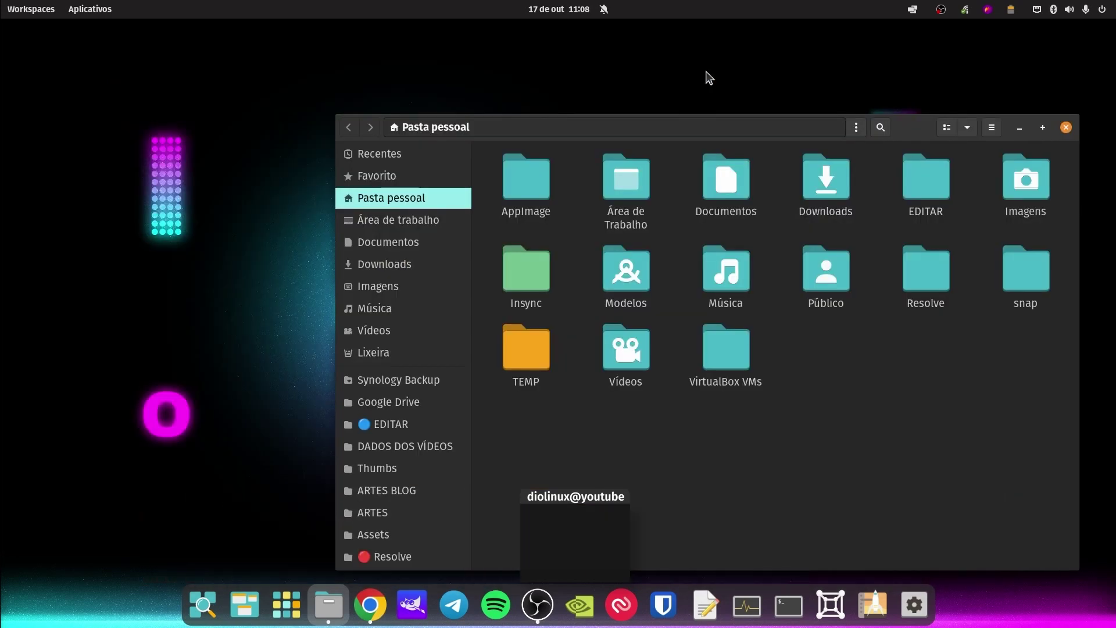
Step: Move the file manager window toward the upper-left area of the desktop with the keyboard window-adjustment mode and apply the new position
key("super+Return")
key("Left")
key("Left")
key("Up")
key("Left")
key("Up")
key("Left")
key("Left")
key("Left")
key("Left")
key("Up")
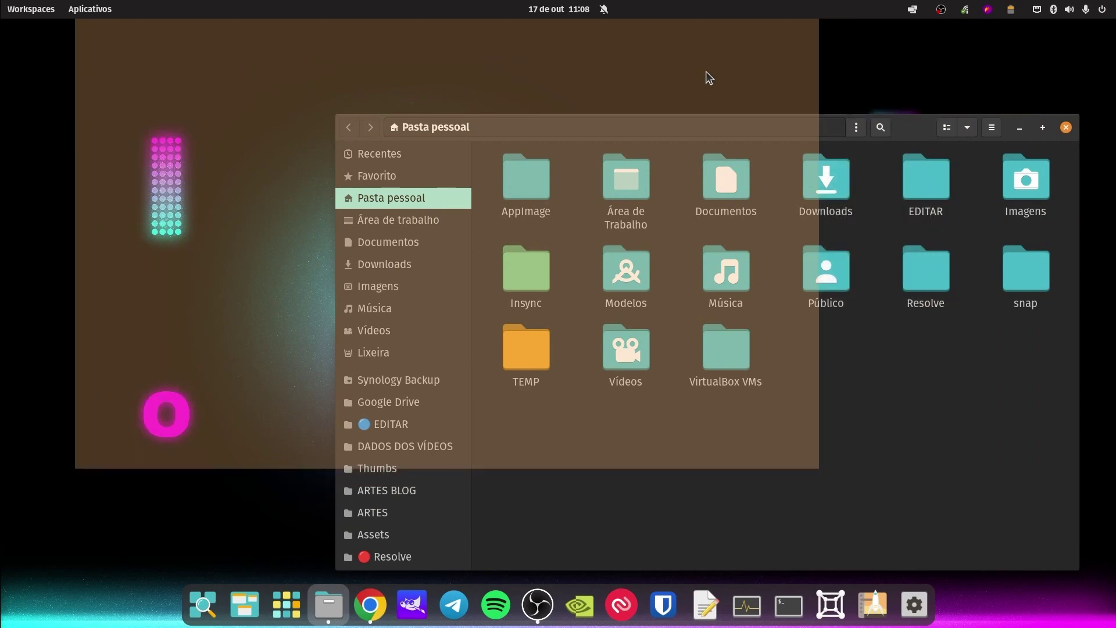
key("Left")
key("Return")
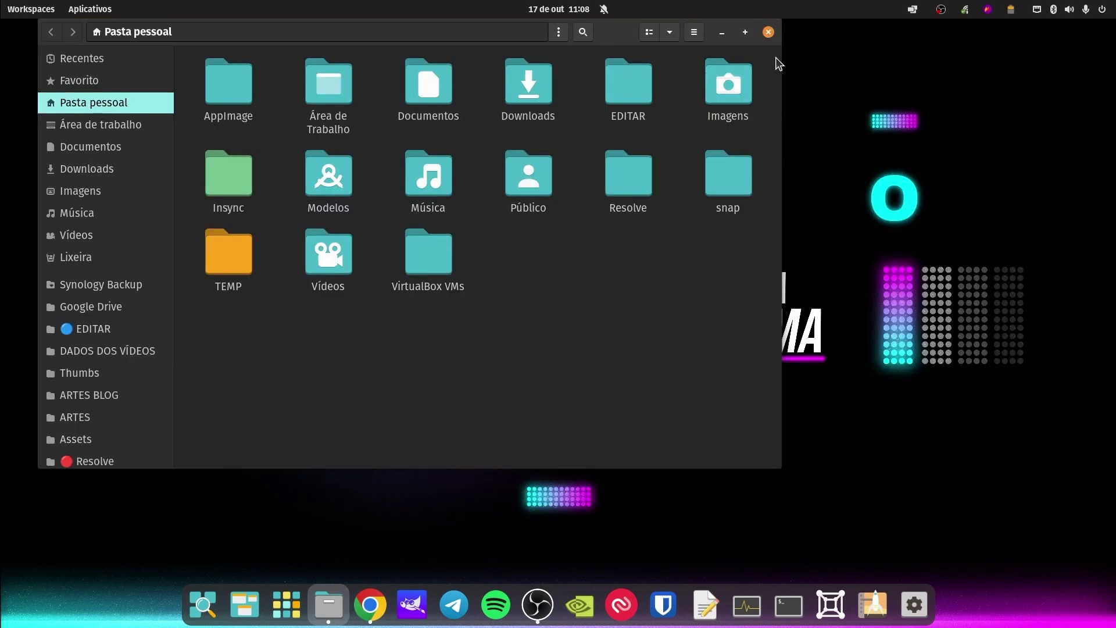
Step: Turn on automatic window tiling and open a terminal to tile it beside the file manager
left_click(912, 9)
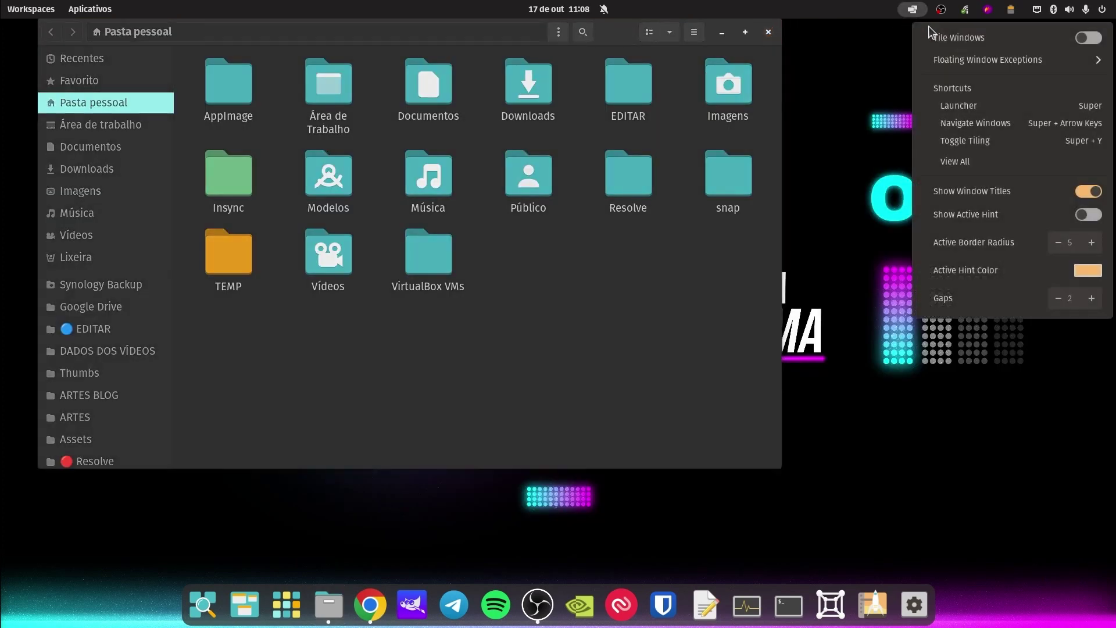
left_click(1091, 43)
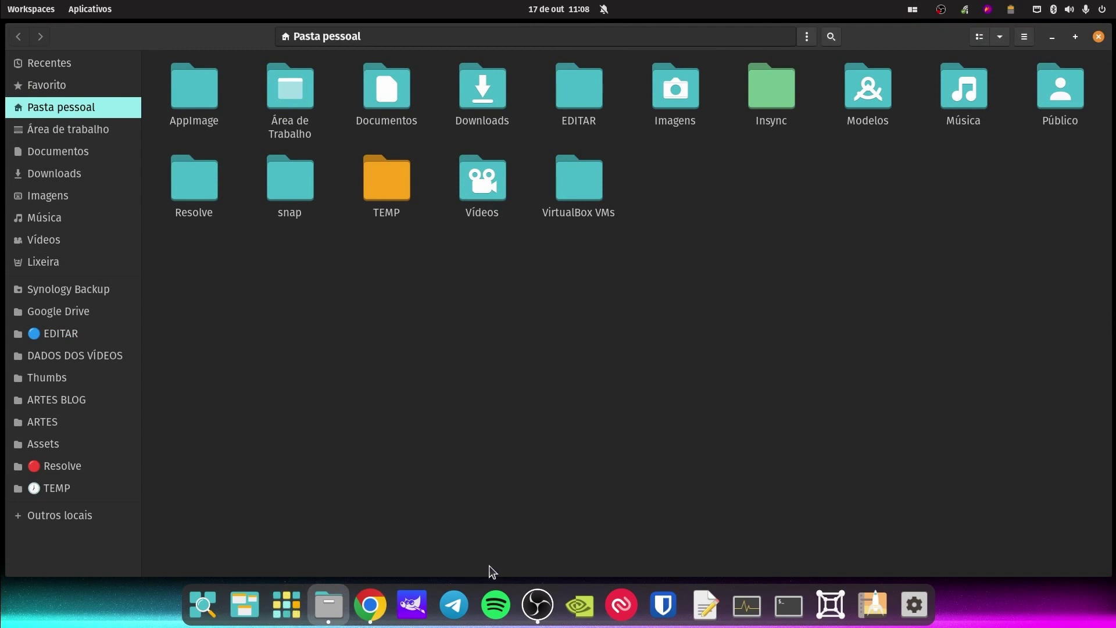
left_click(789, 605)
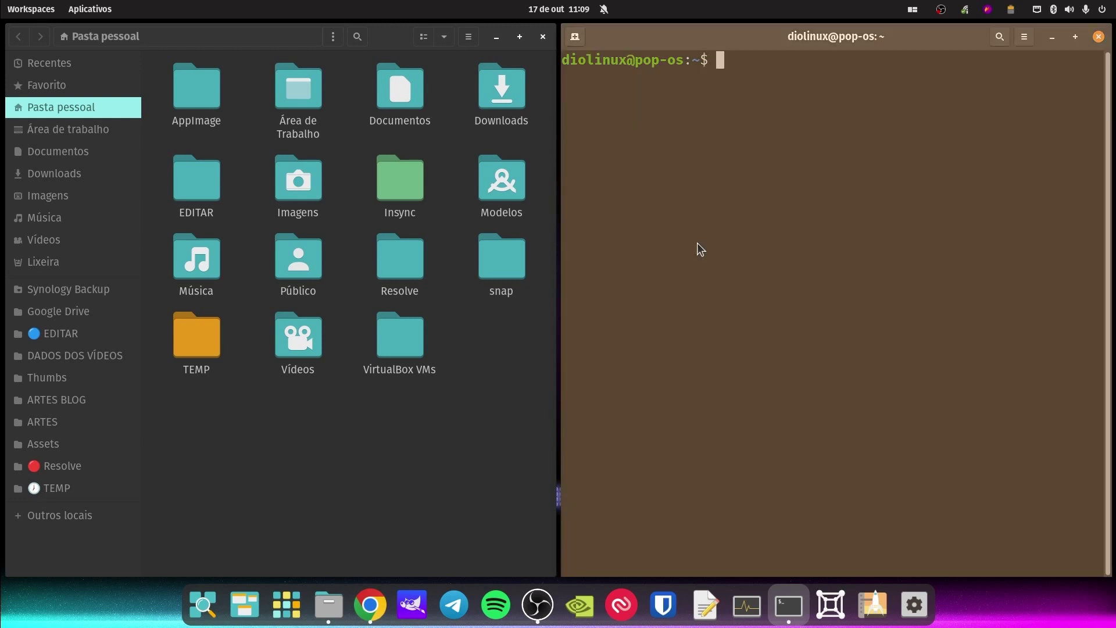
Step: Swap the tiled terminal back and forth between the left and right halves of the screen using the keyboard
key("super+shift+Left")
key("super+shift+Right")
key("super+shift+Left")
key("super+shift+Right")
key("super+shift+Left")
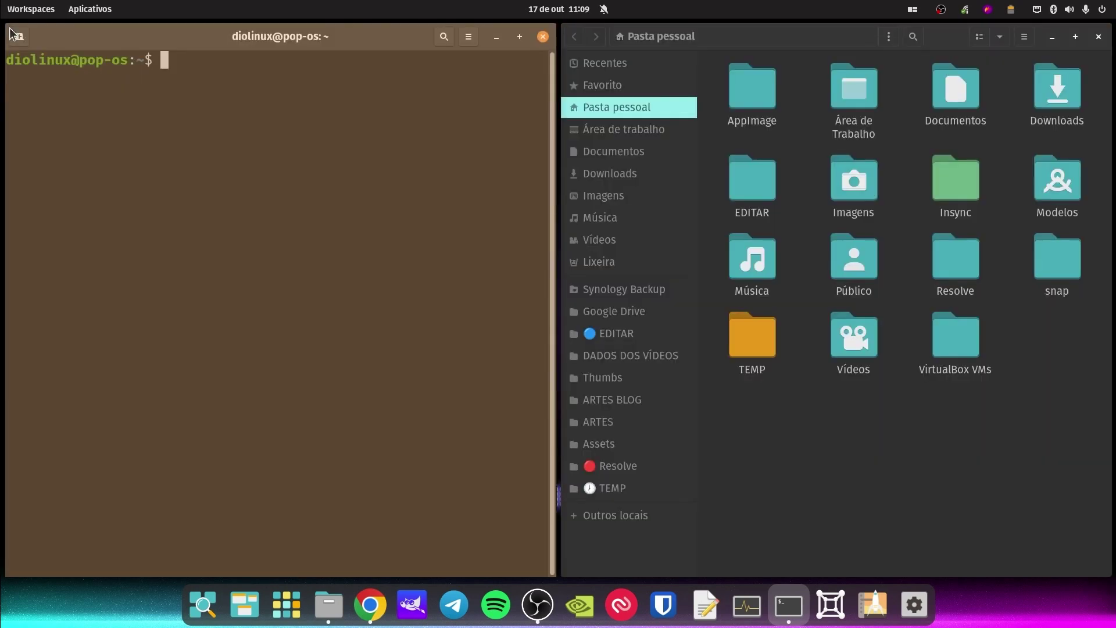
key("super+shift+Right")
Step: Turn tiling off and minimize the terminal and file manager windows to clear the desktop
key("super+h")
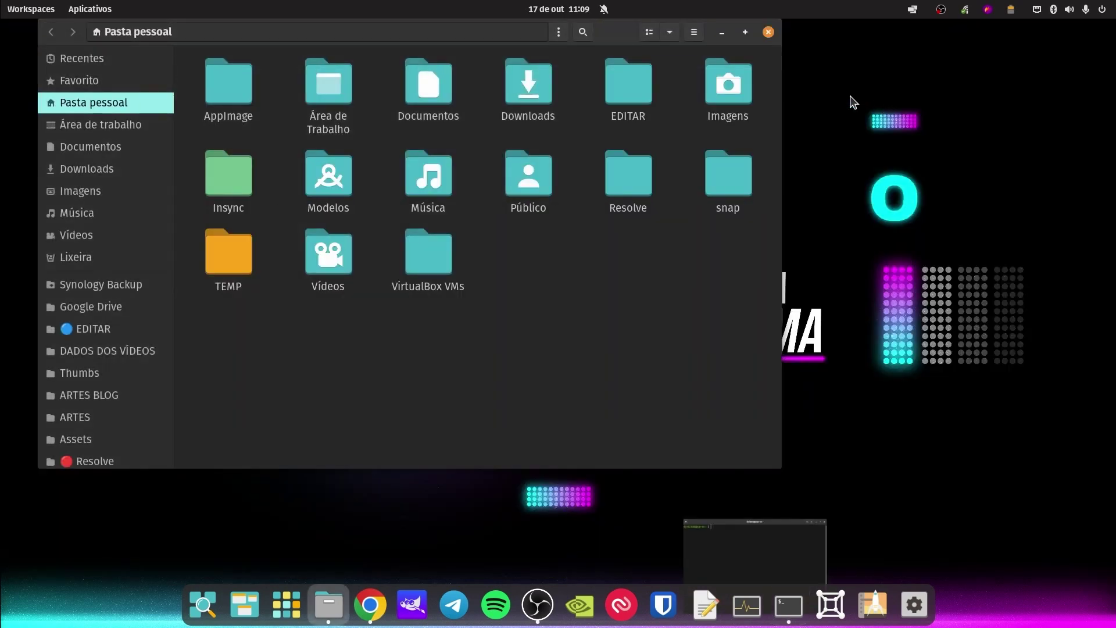
left_click(729, 30)
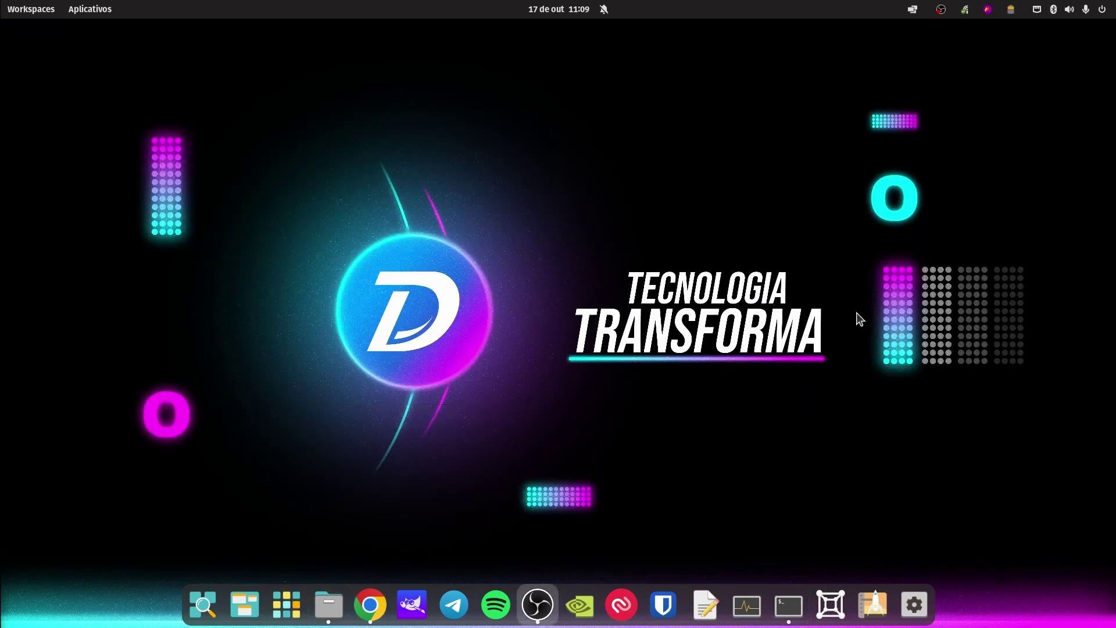
Step: Open the keyboard shortcuts list from the Teclado settings and enlarge its dialog to show all categories
left_click(1080, 9)
left_click(957, 130)
scroll(415, 325, "down", 3)
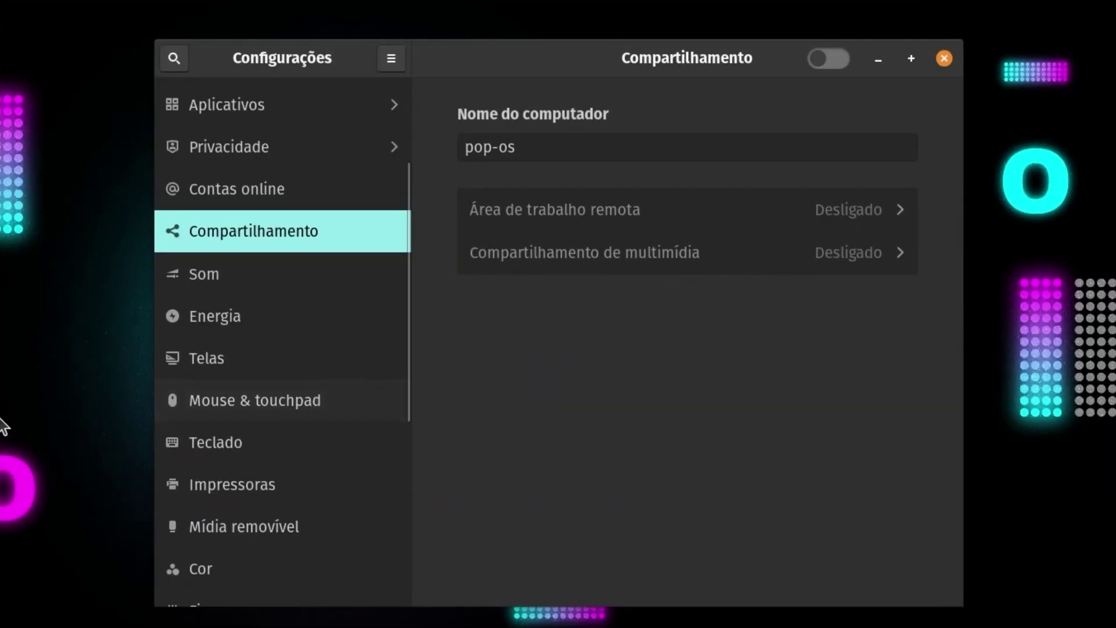
left_click(263, 444)
scroll(640, 360, "down", 5)
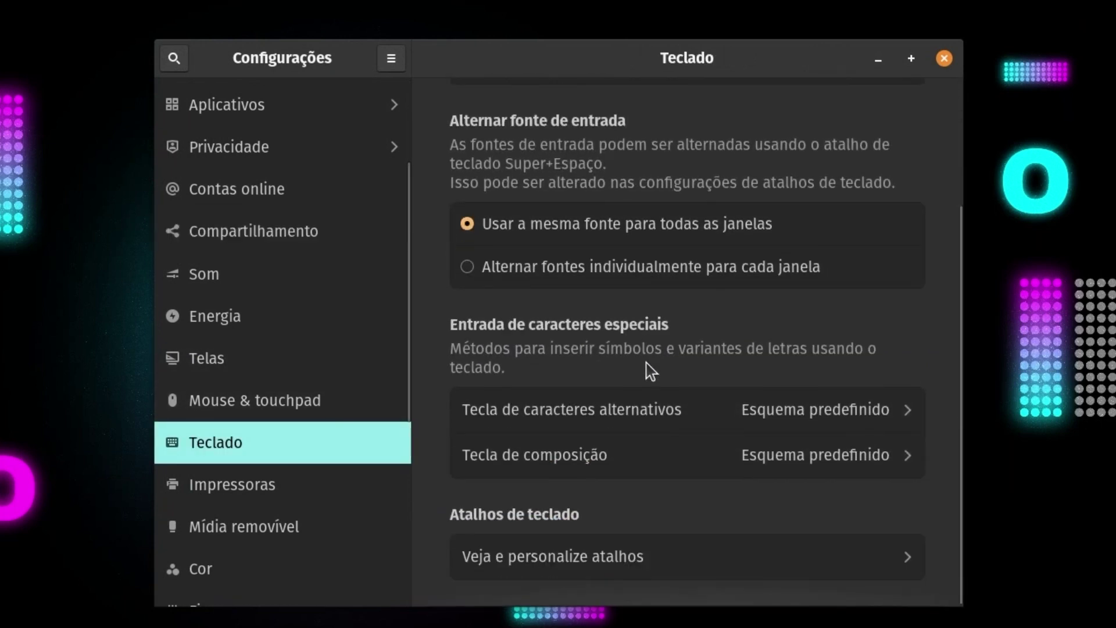
left_click(747, 560)
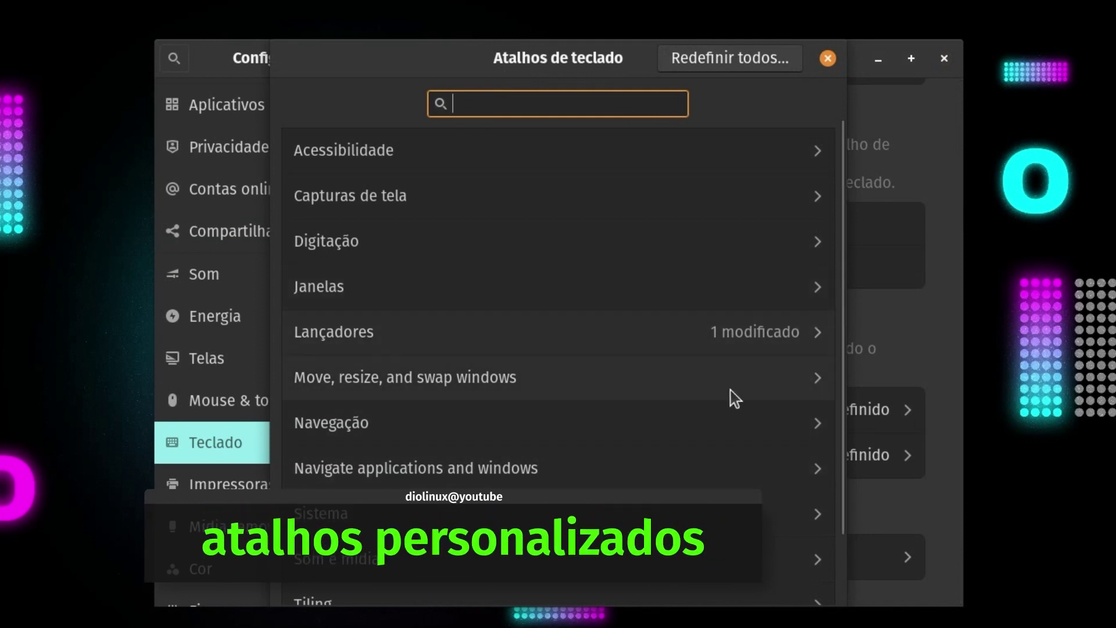
scroll(733, 407, "down", 3)
left_click_drag(847, 607, 1026, 627)
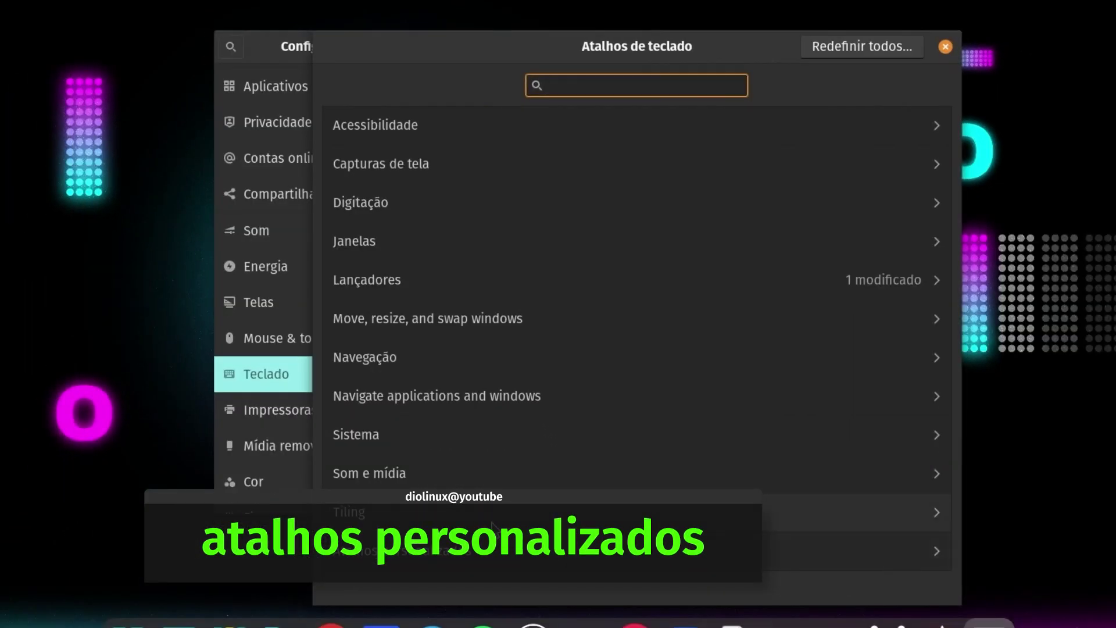
Step: Look through the Tiling and the Move, resize, and swap windows shortcut categories
left_click(1047, 2)
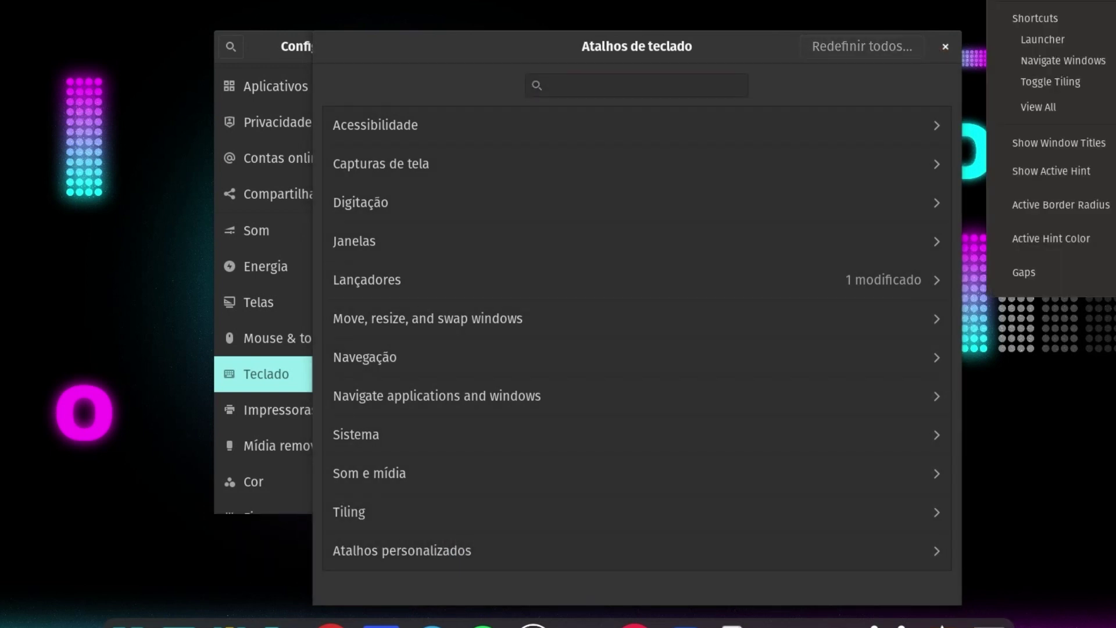
left_click(383, 512)
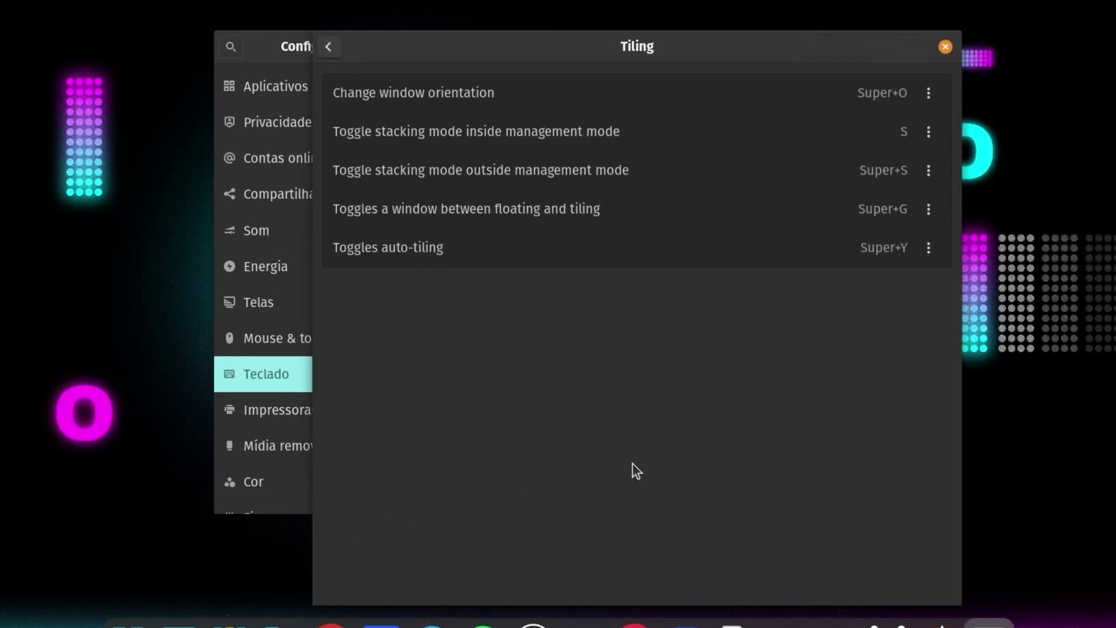
left_click(328, 46)
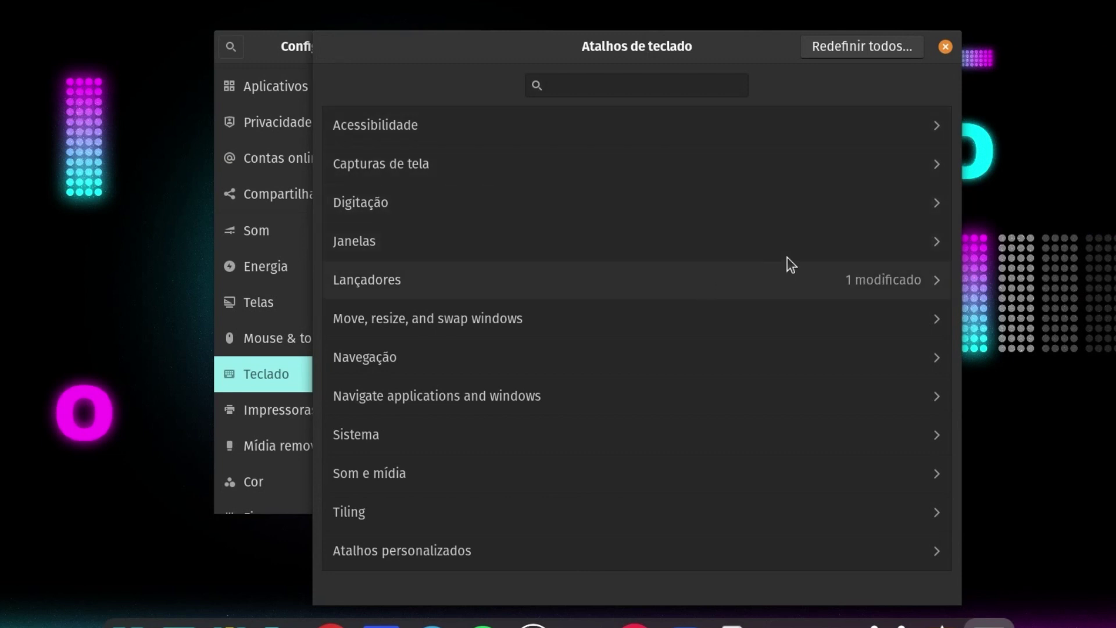
left_click(772, 316)
scroll(770, 315, "down", 10)
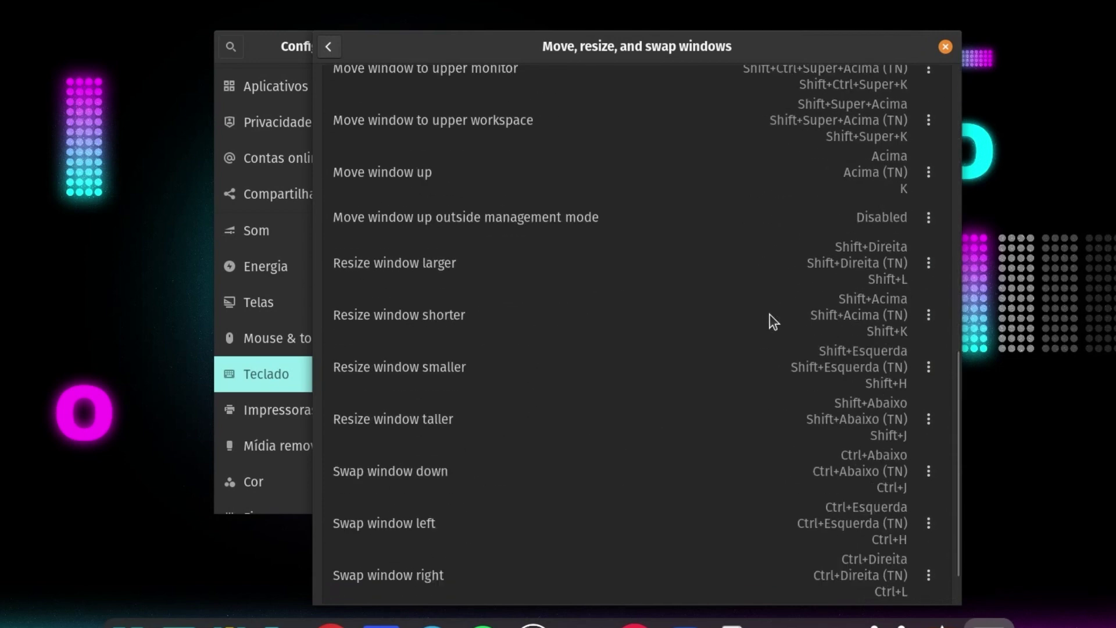
scroll(768, 317, "up", 10)
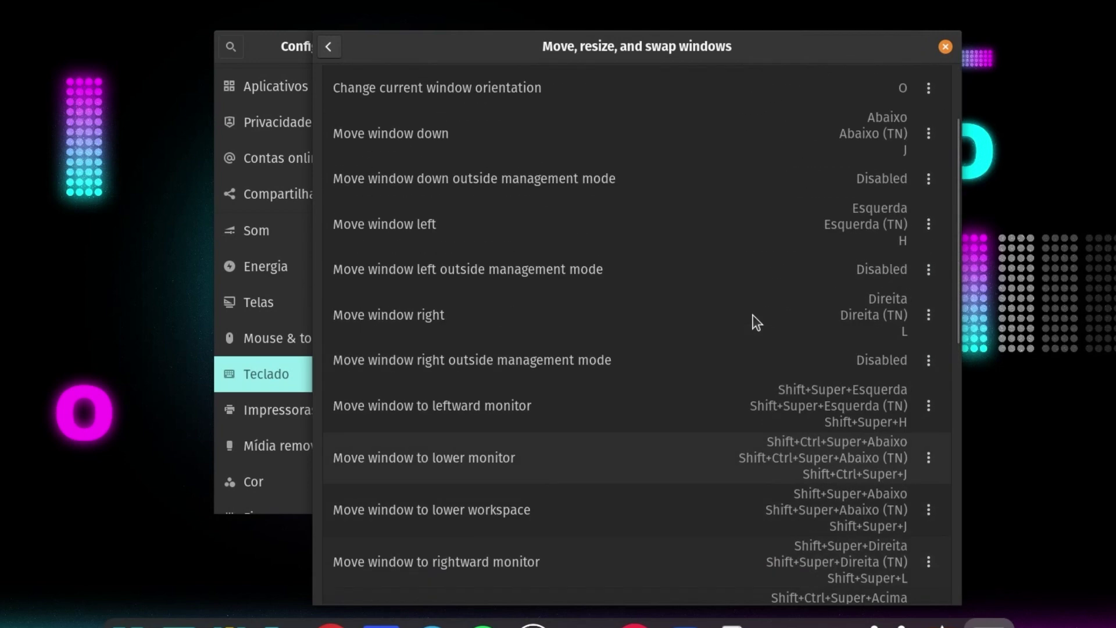
left_click(328, 46)
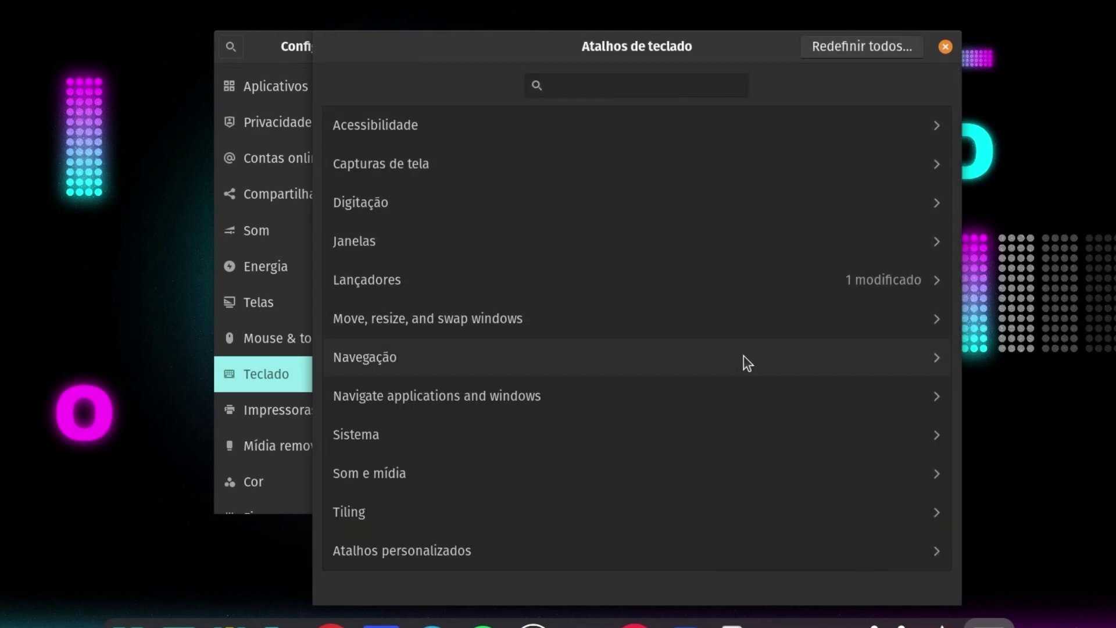
Step: View the Sistema shortcuts, try showing and hiding the notification list with its assigned shortcut, and close the settings
left_click(777, 437)
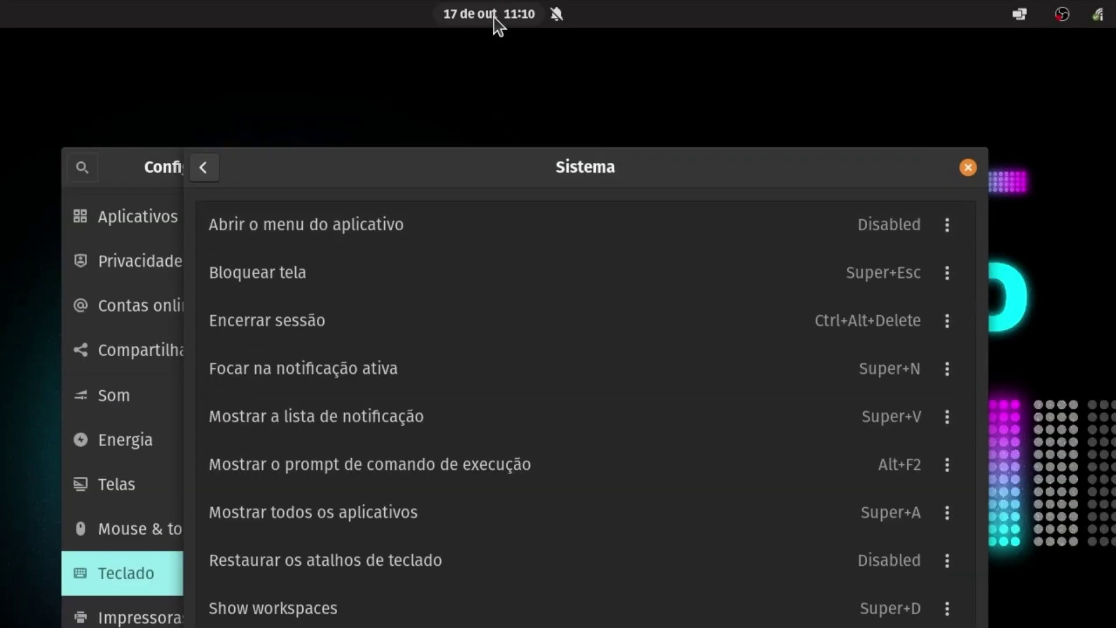
left_click(496, 18)
left_click(496, 18)
key("super+v")
key("super+v")
key("super+v")
key("super+v")
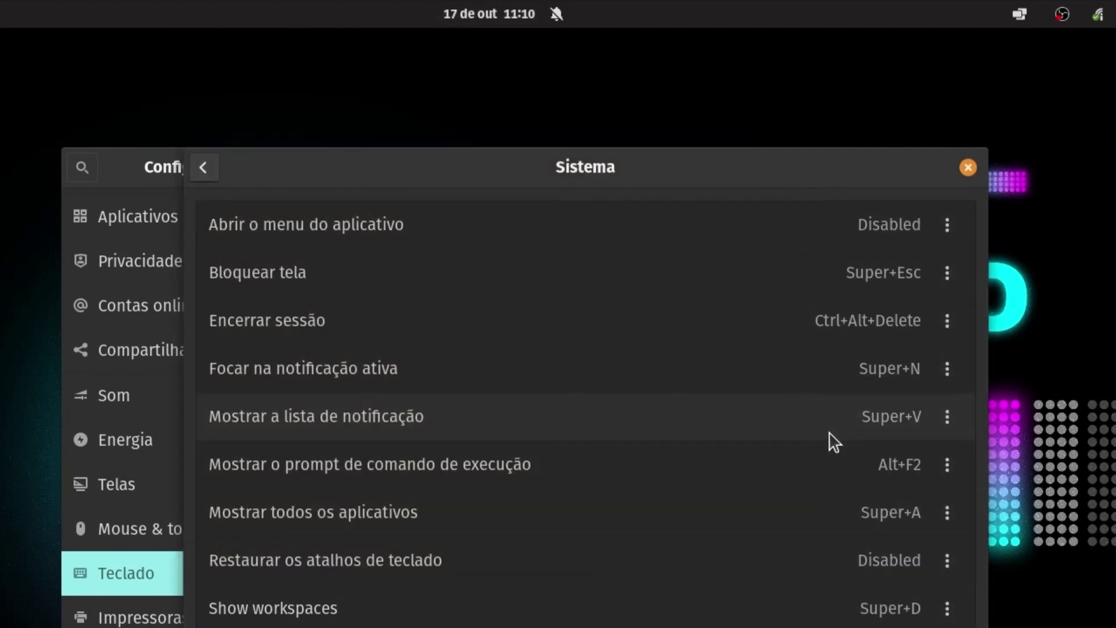
key("super+q")
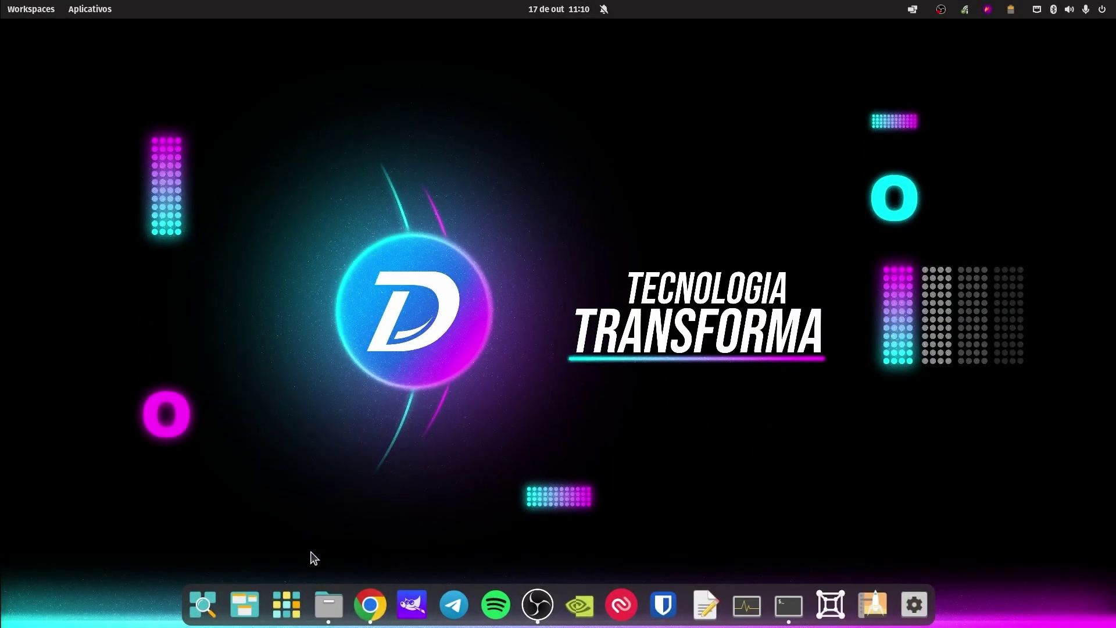
Step: Find Senhas e chaves in the System folder of the application library and launch it
left_click(291, 599)
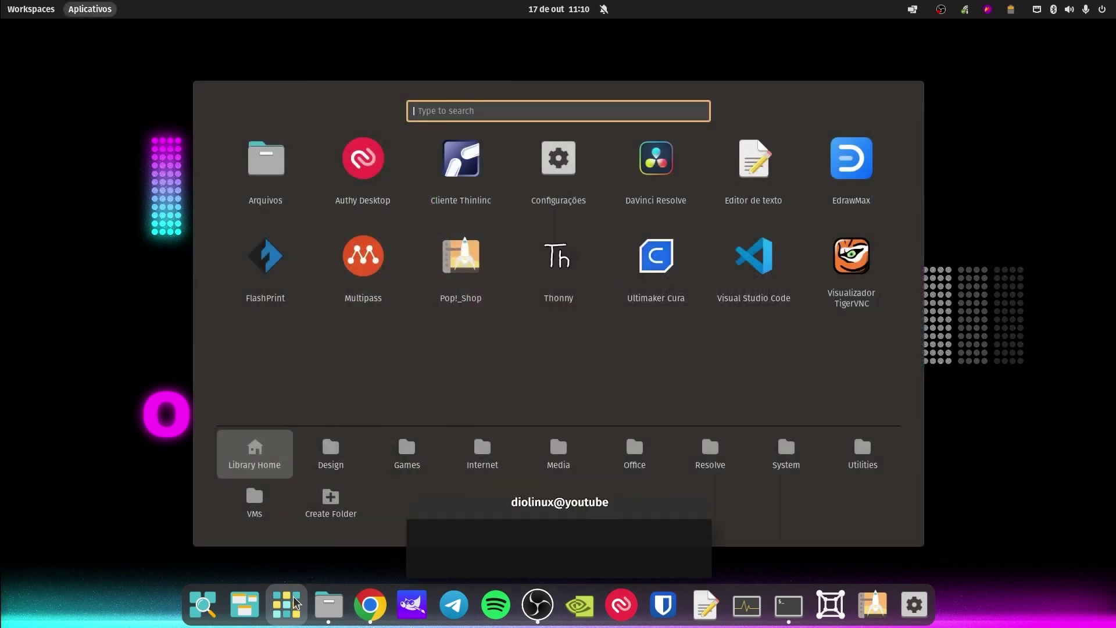
left_click(863, 457)
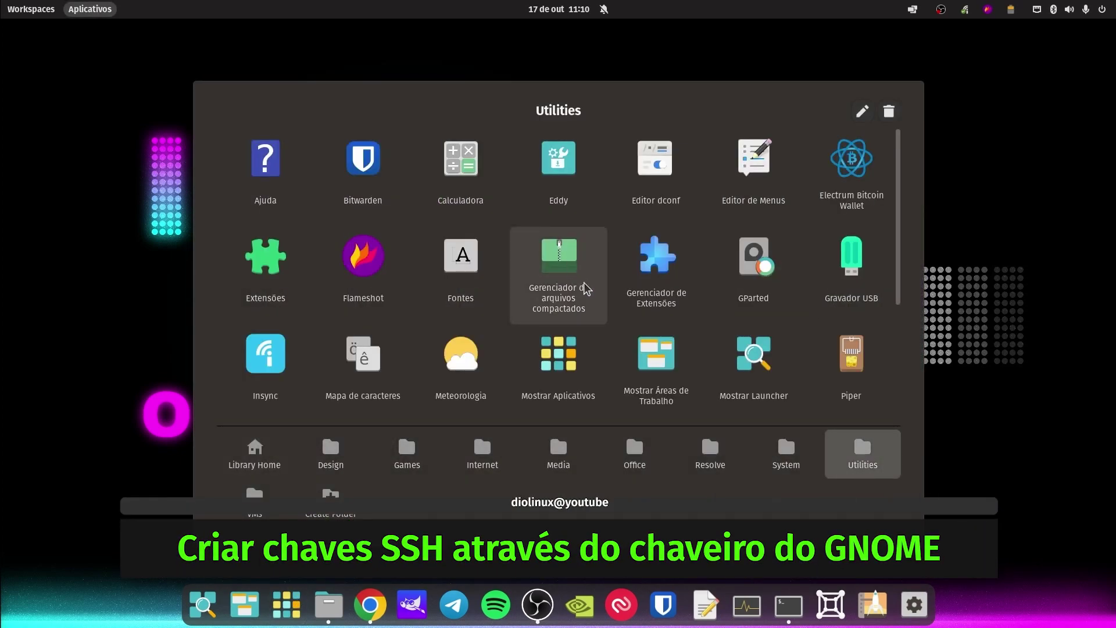
scroll(588, 290, "down", 2)
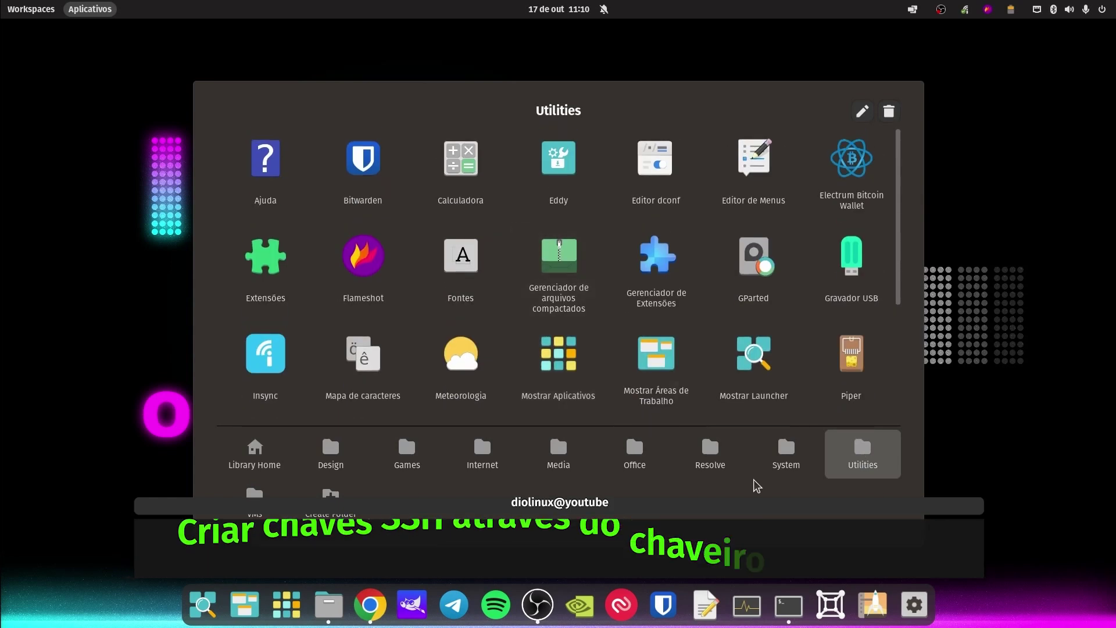
left_click(789, 465)
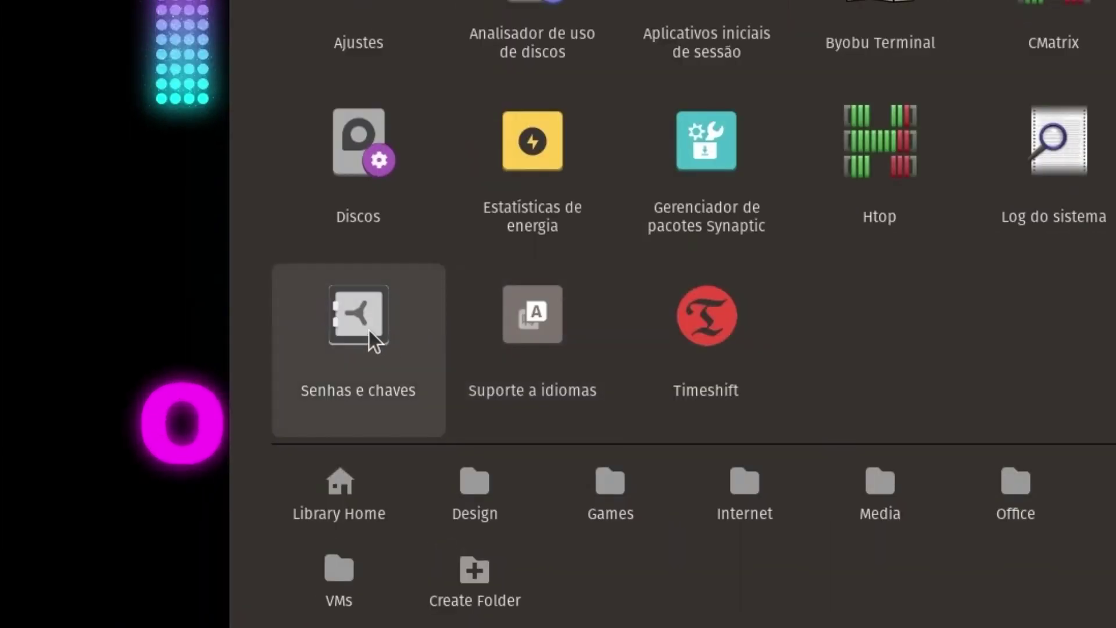
left_click(369, 330)
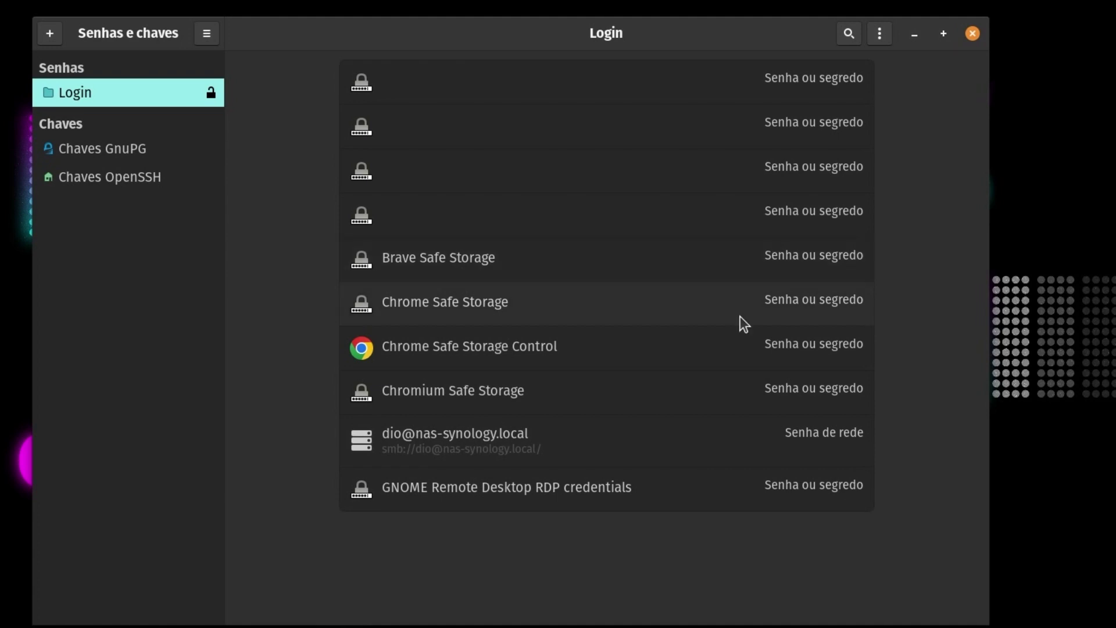
Step: Create an SSH key in Chaves OpenSSH with the description "meu servidor" and RSA encryption, choosing to create and configure it
left_click(162, 178)
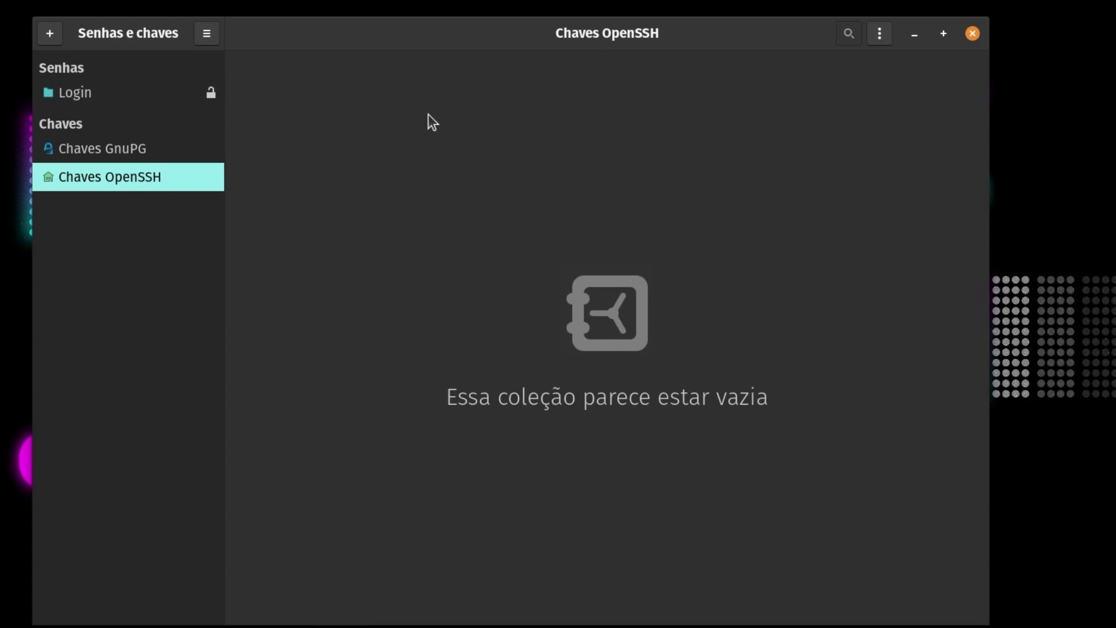
left_click(50, 35)
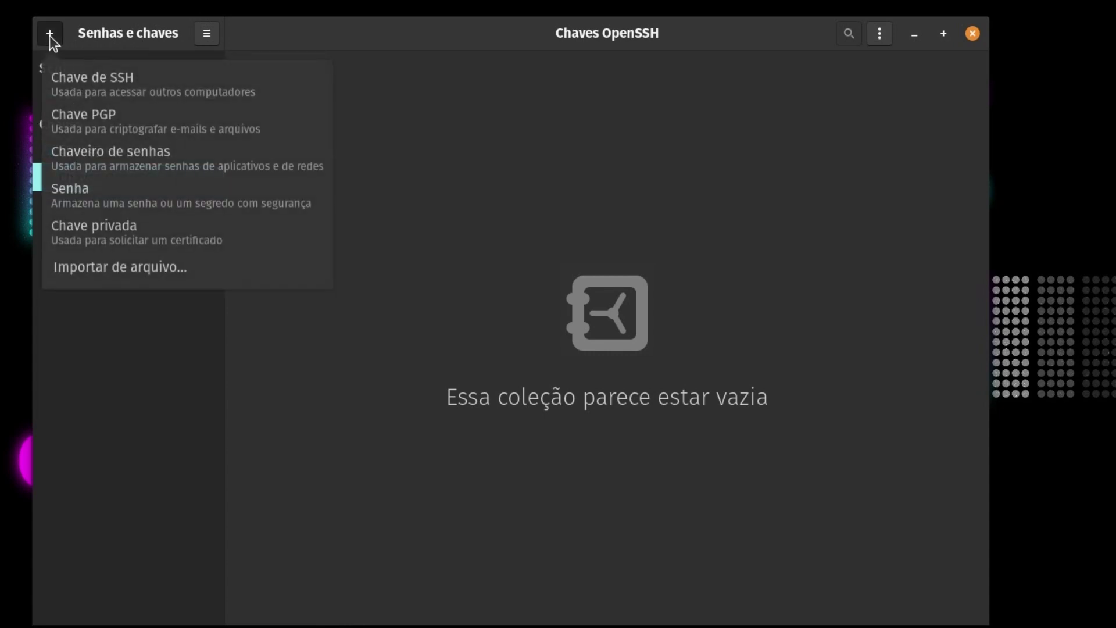
left_click(203, 93)
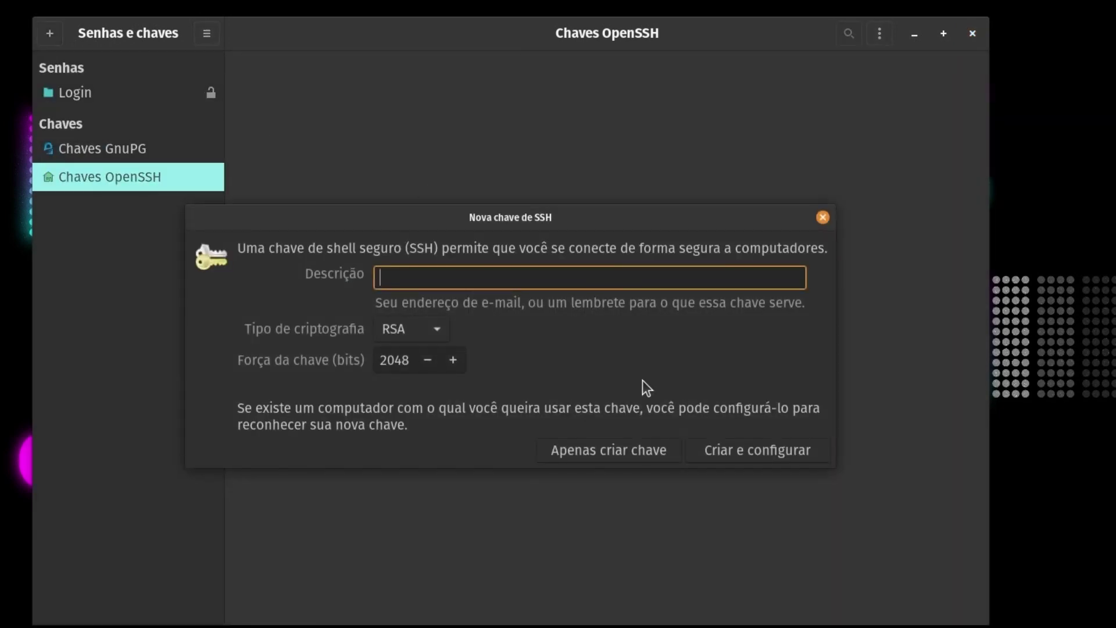
type("meu servidor")
left_click(386, 327)
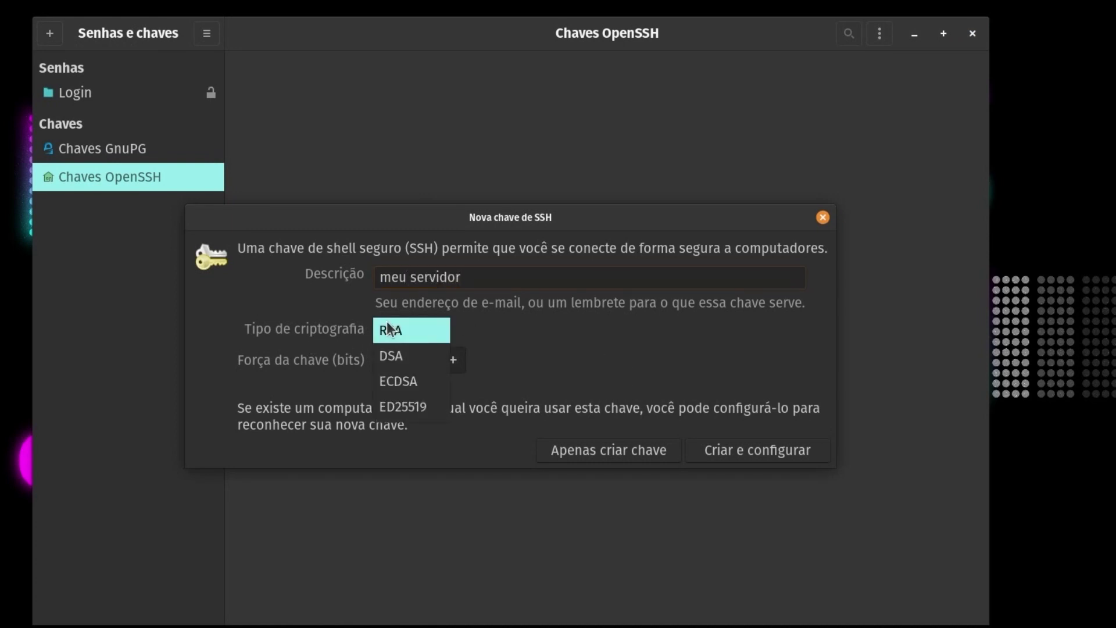
left_click(472, 324)
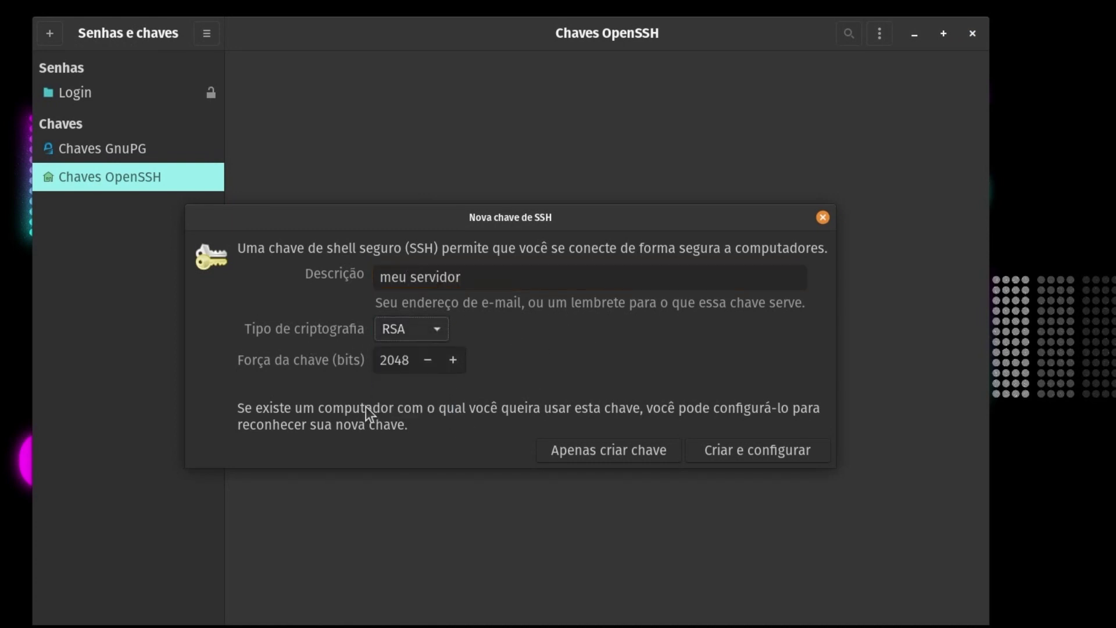
left_click(755, 452)
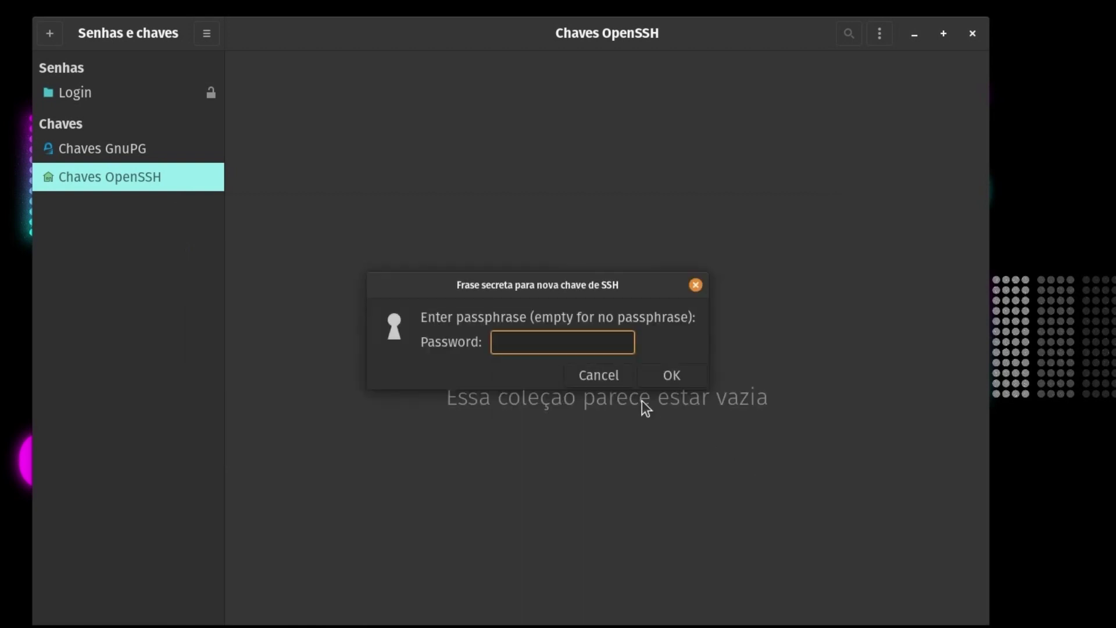
Step: Enter the passphrase for the new SSH key and repeat it for confirmation
type("••••••••••••")
key("Return")
type("••••••••••••")
key("Return")
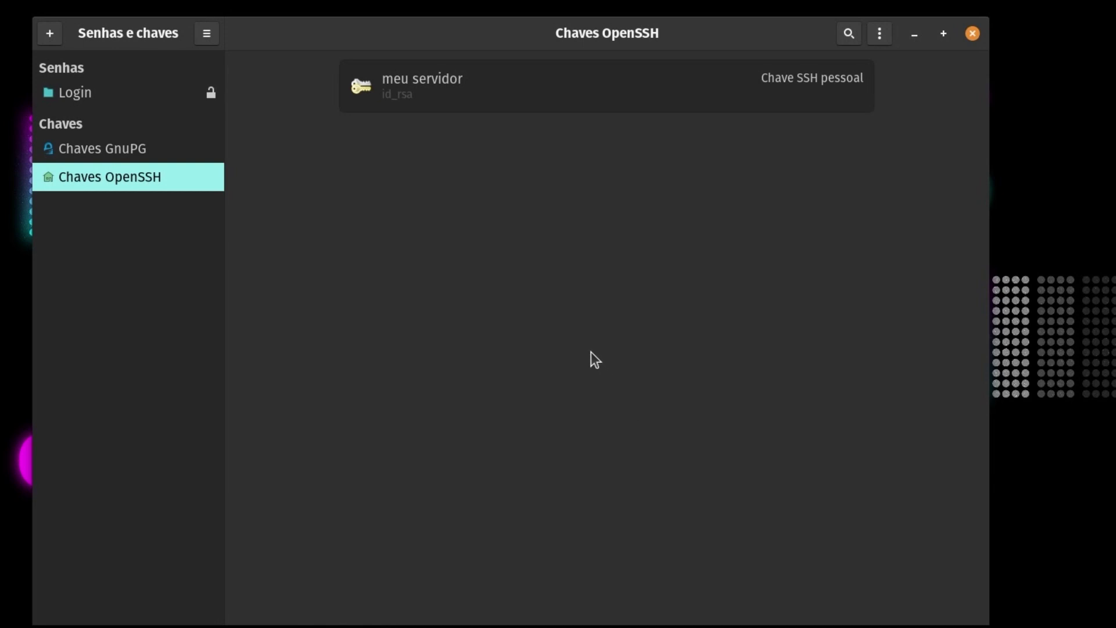
Step: Open the properties of the "meu servidor" key, select its fingerprint and expand its public key
left_click(723, 88)
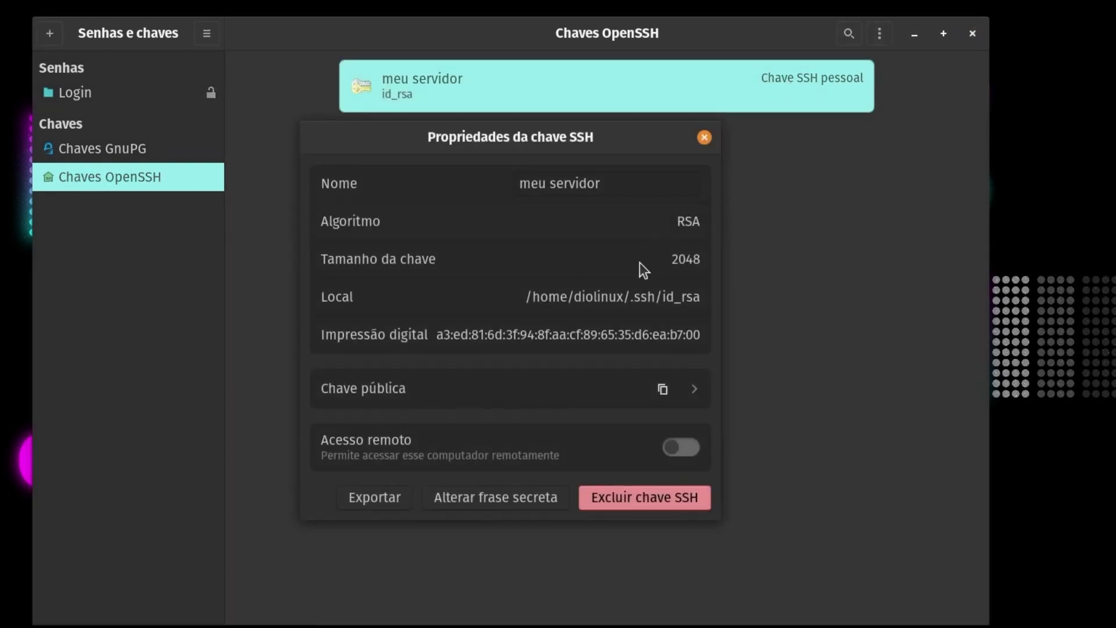
left_click_drag(435, 340, 852, 332)
left_click(693, 389)
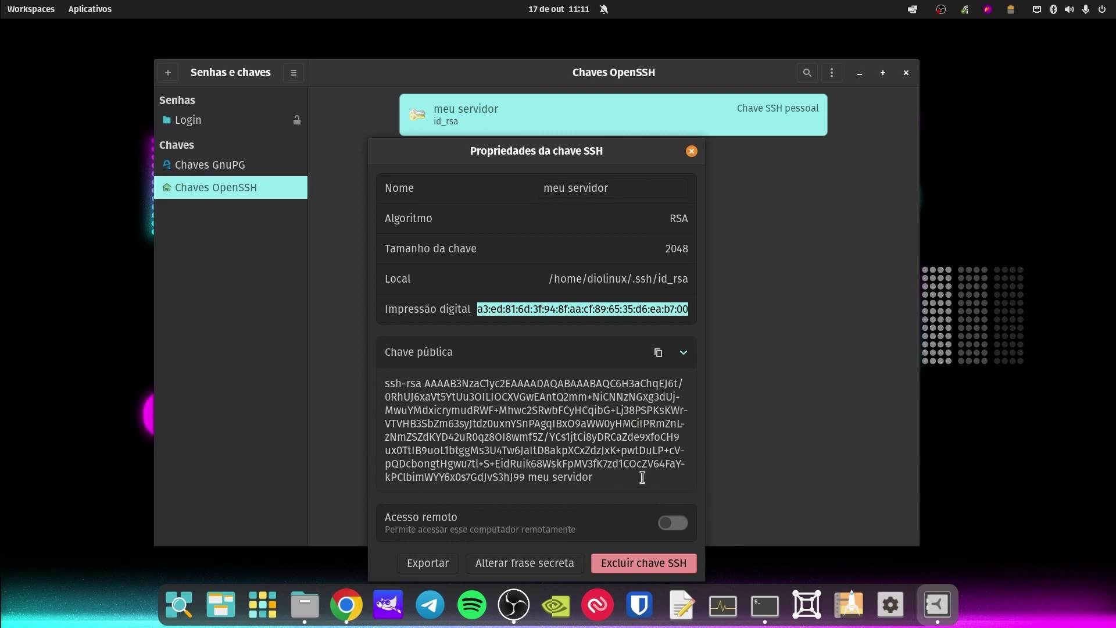
Step: Select the full text of the public key and switch the key's remote access on and back off
left_click_drag(593, 478, 377, 379)
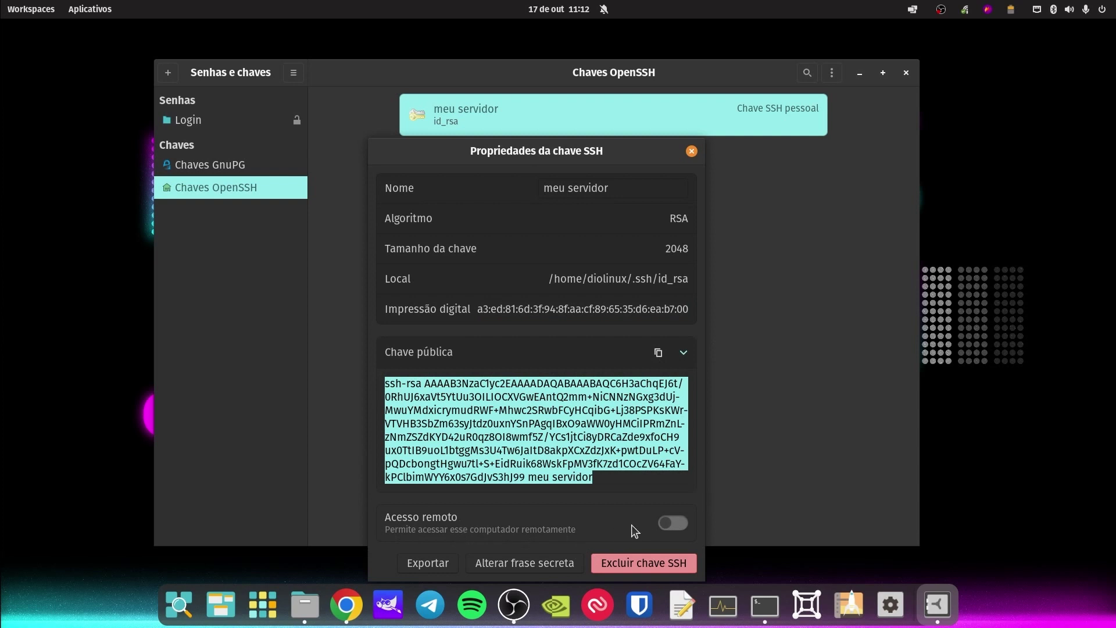
left_click(672, 523)
left_click(672, 523)
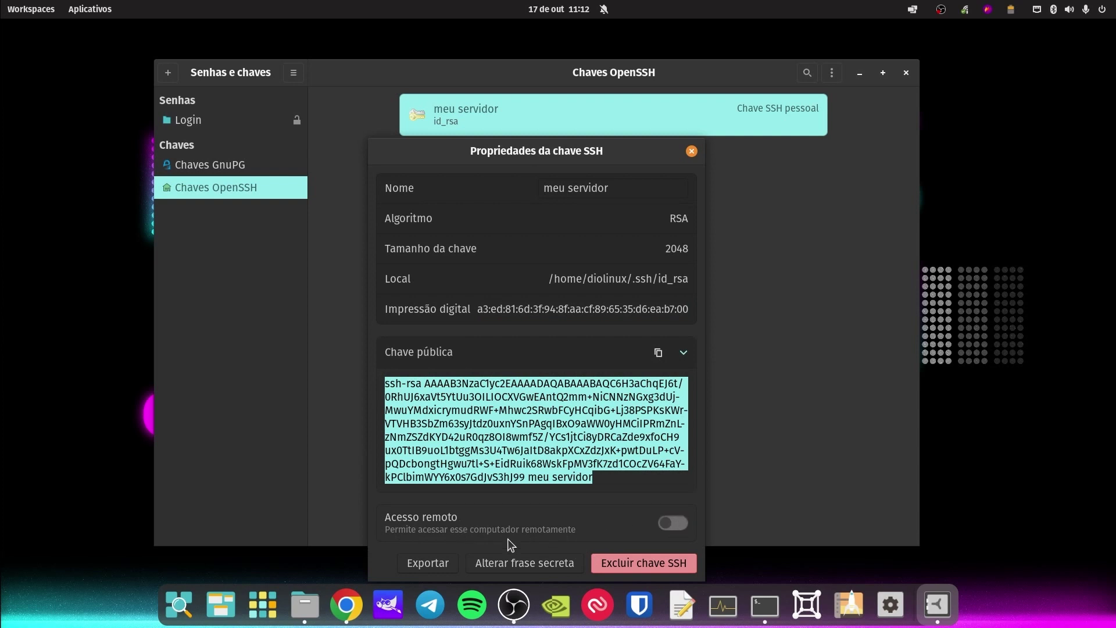
Step: Open the key's export dialog, cancel it without saving, and close the key properties
left_click(445, 564)
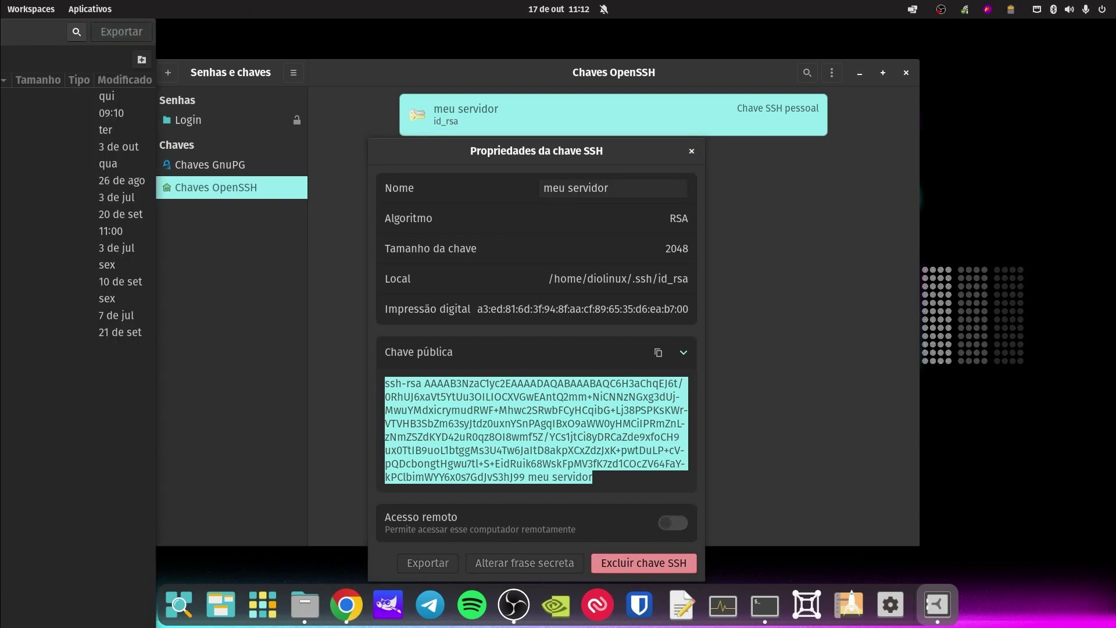
left_click_drag(37, 37, 970, 64)
left_click(126, 54)
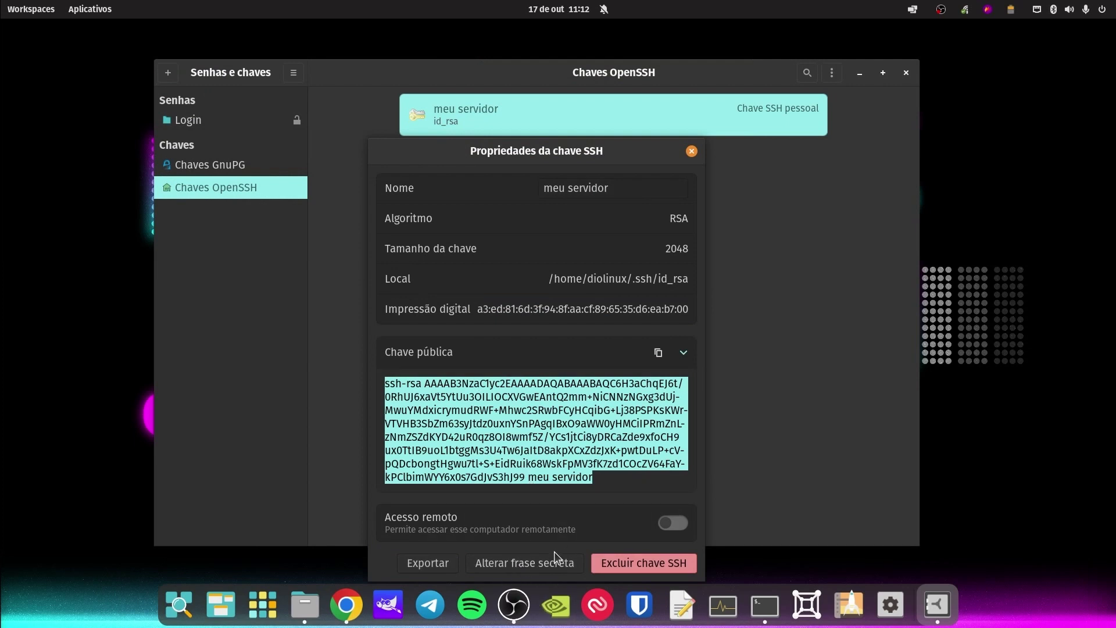
left_click_drag(598, 147, 584, 91)
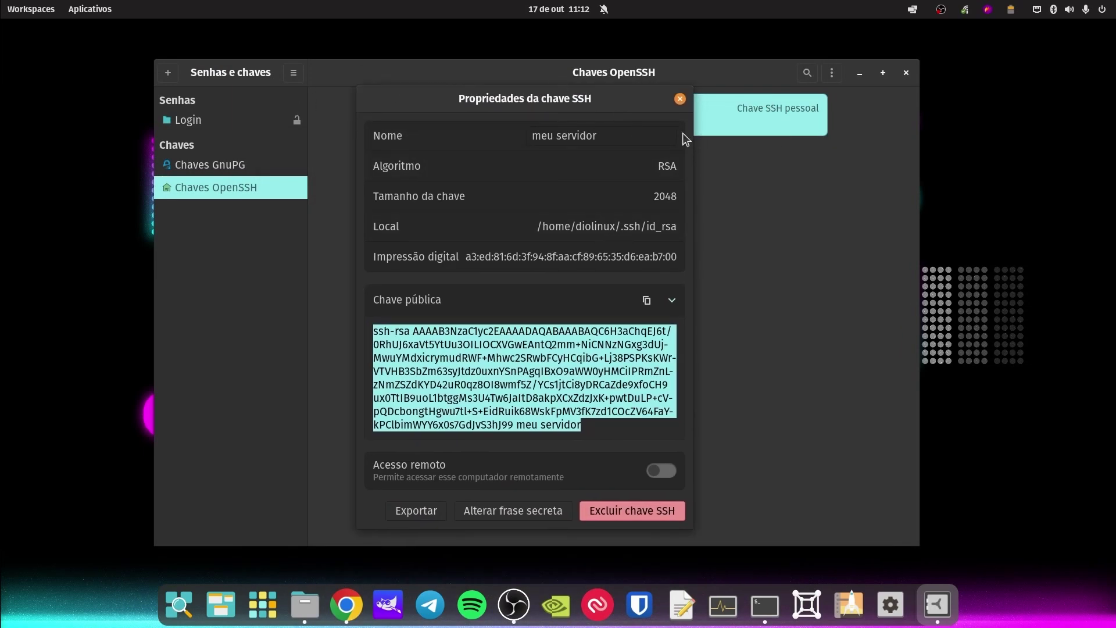
left_click(680, 99)
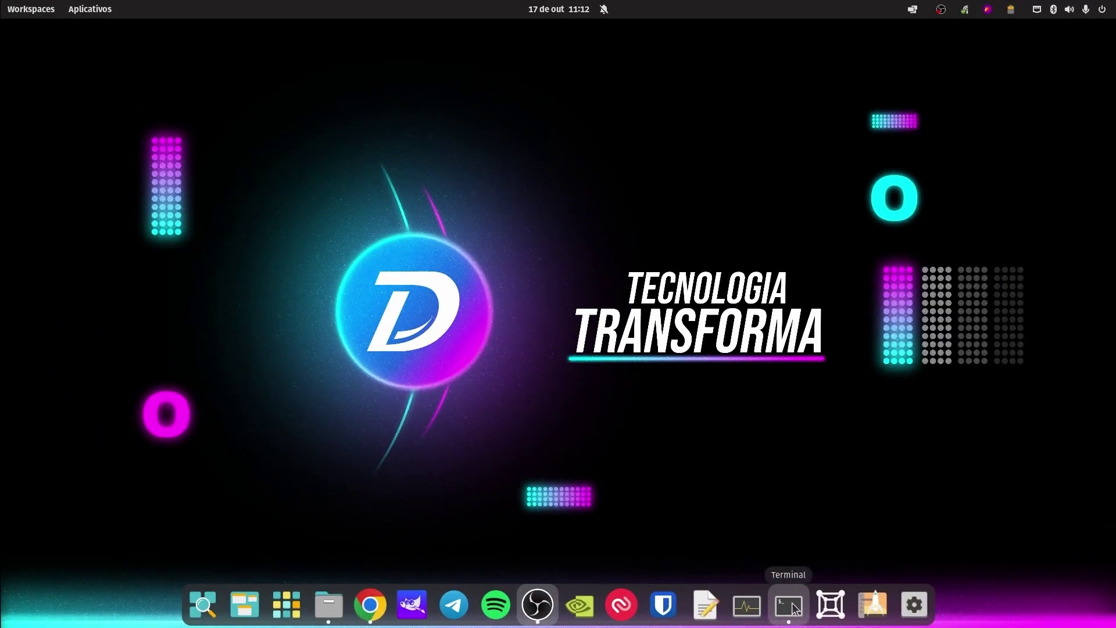
Step: Open a Terminal window, narrow it to about three fifths of the screen width and centre it on the desktop
left_click(797, 607)
left_click_drag(571, 108, 613, 76)
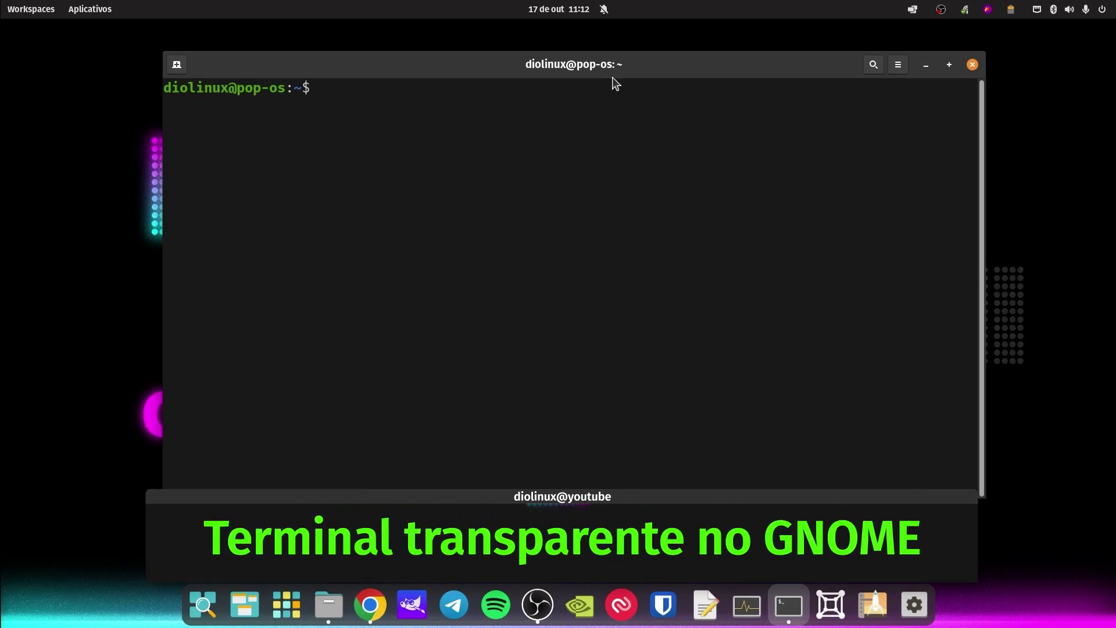
left_click_drag(615, 71, 603, 98)
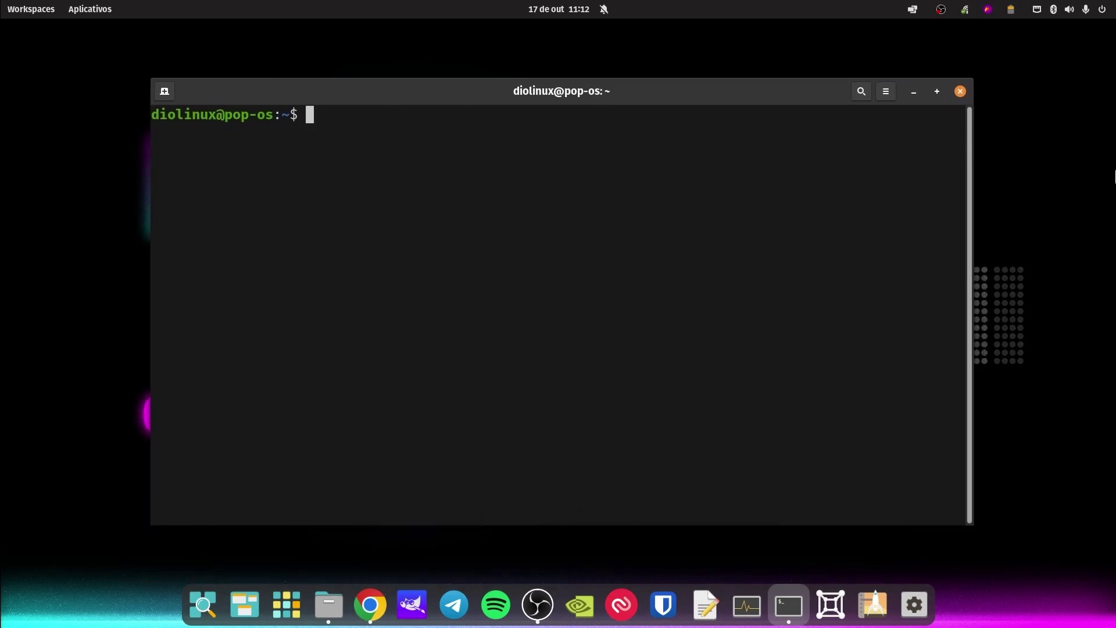
left_click_drag(969, 172, 829, 169)
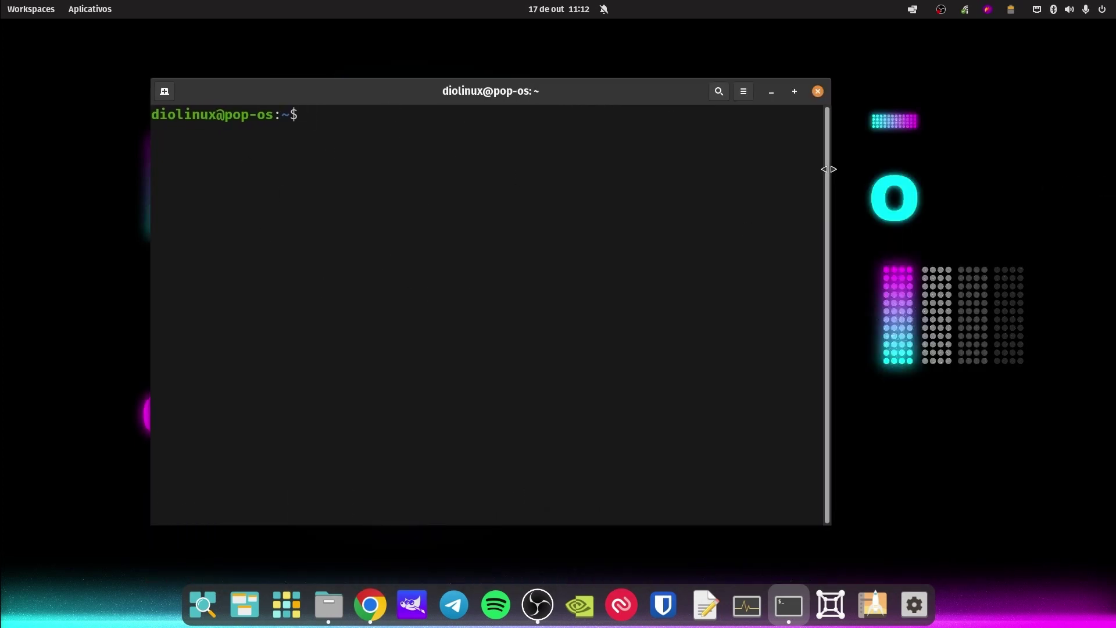
left_click_drag(520, 93, 575, 94)
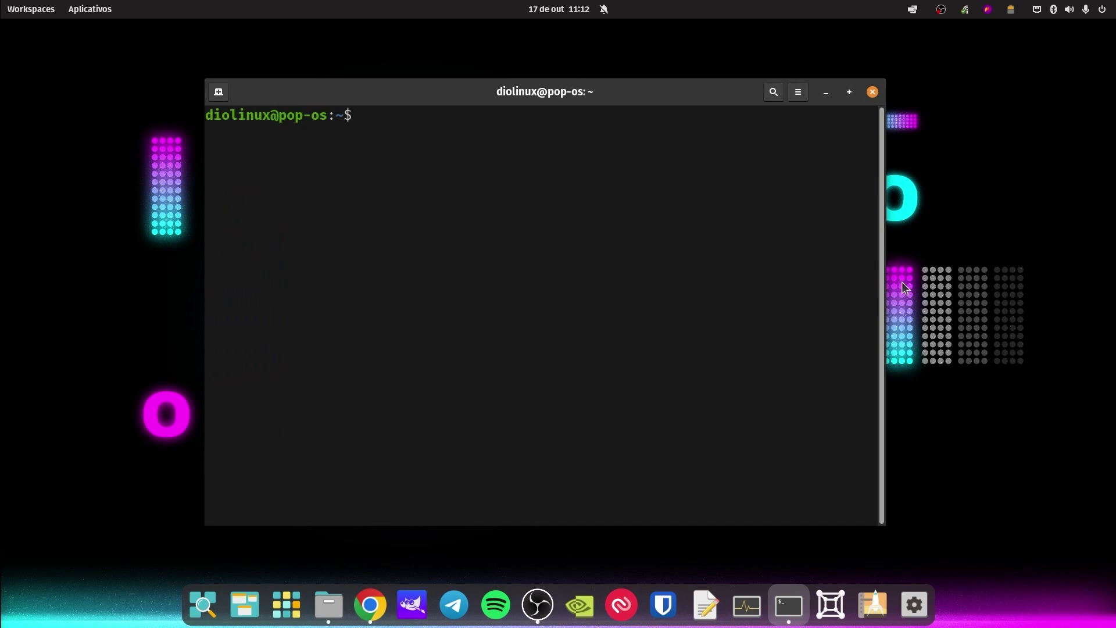
Step: View the terminal's version information in its Sobre dialog and close it
left_click(803, 94)
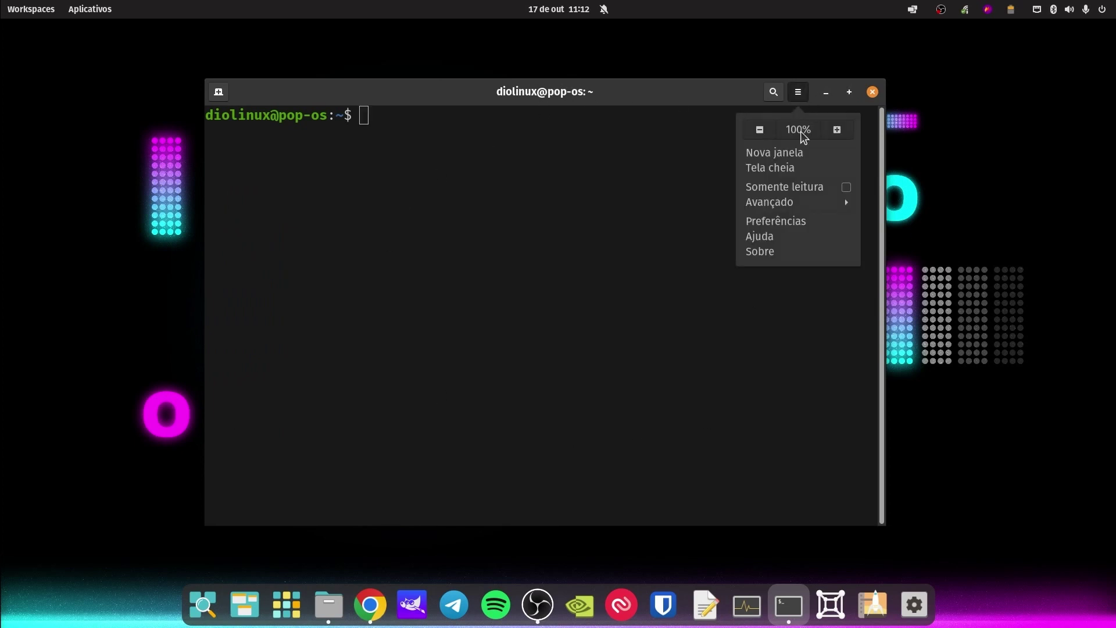
left_click(761, 249)
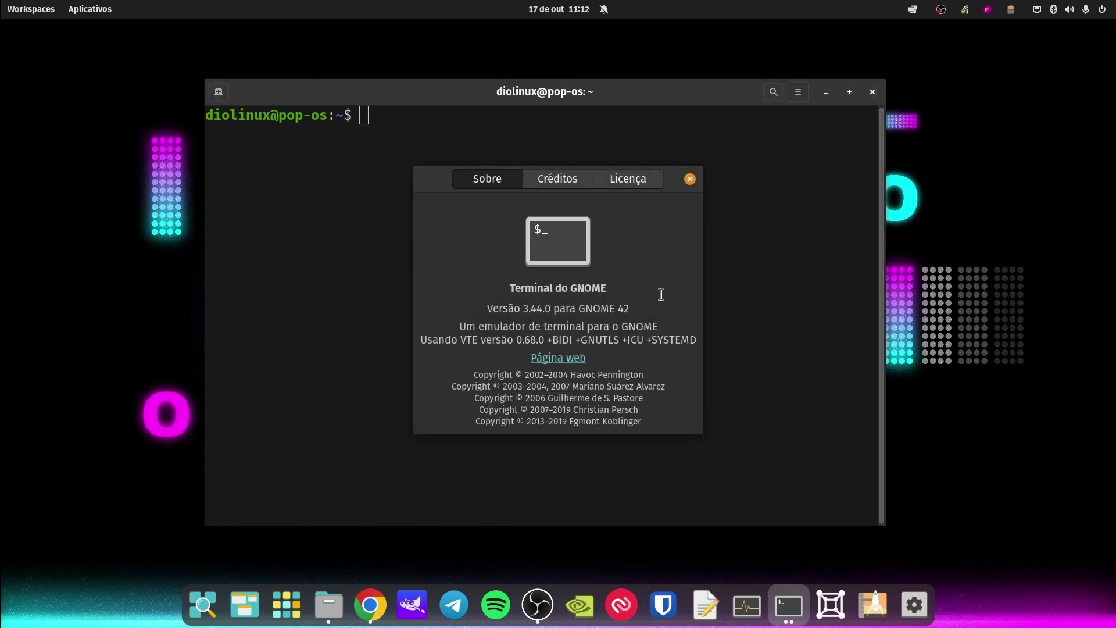
left_click(690, 180)
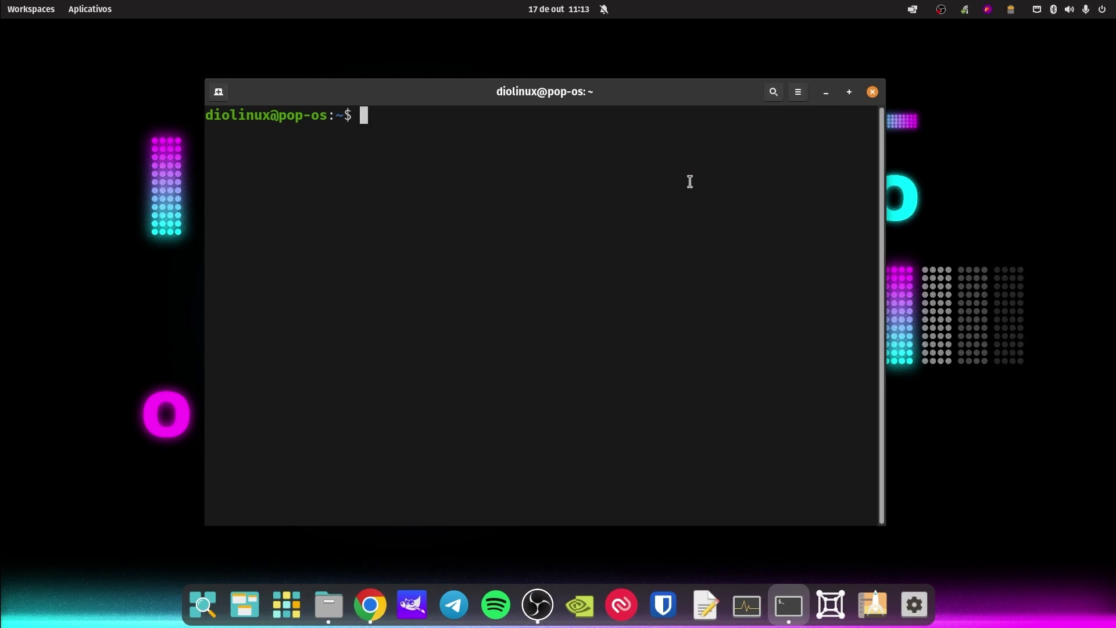
Step: Open the terminal preferences for the "Sem nome" profile and check the actions available for that profile
left_click(803, 96)
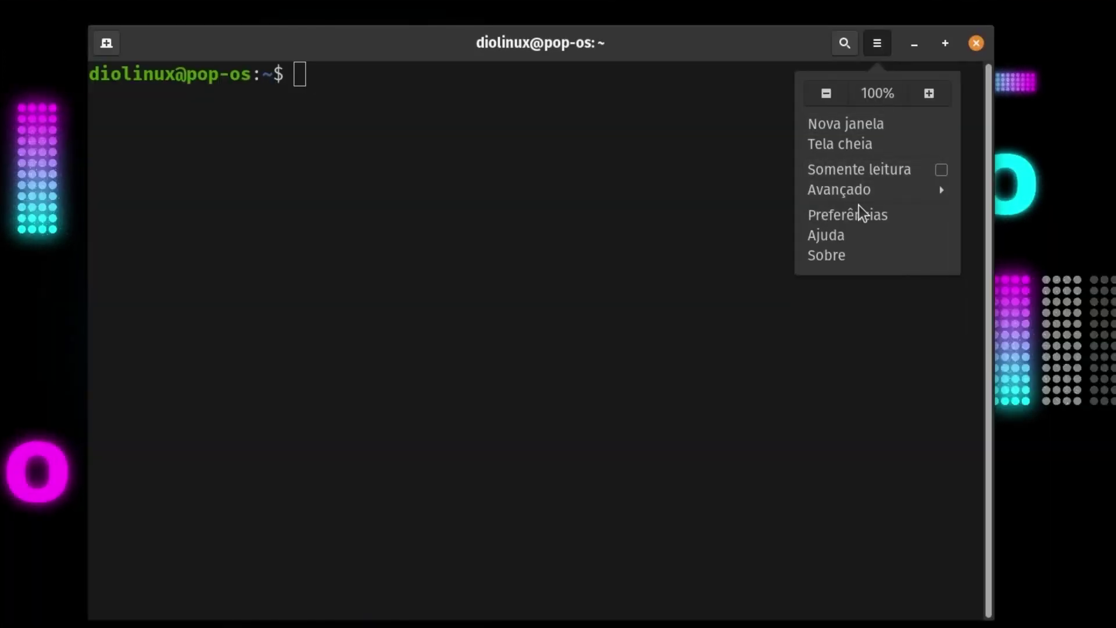
left_click(857, 214)
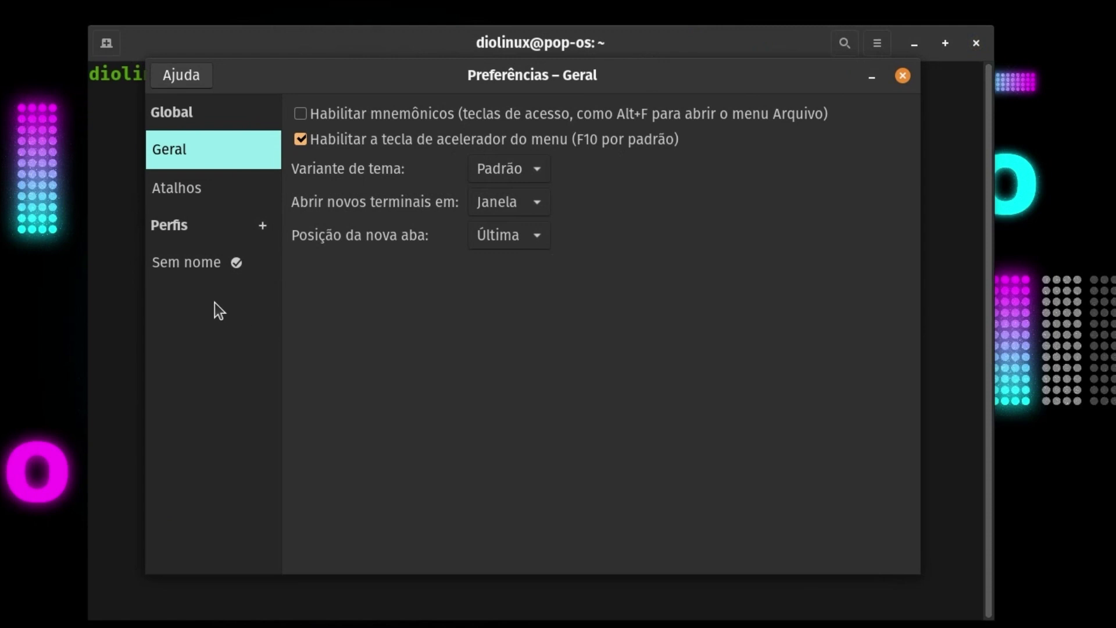
left_click(196, 267)
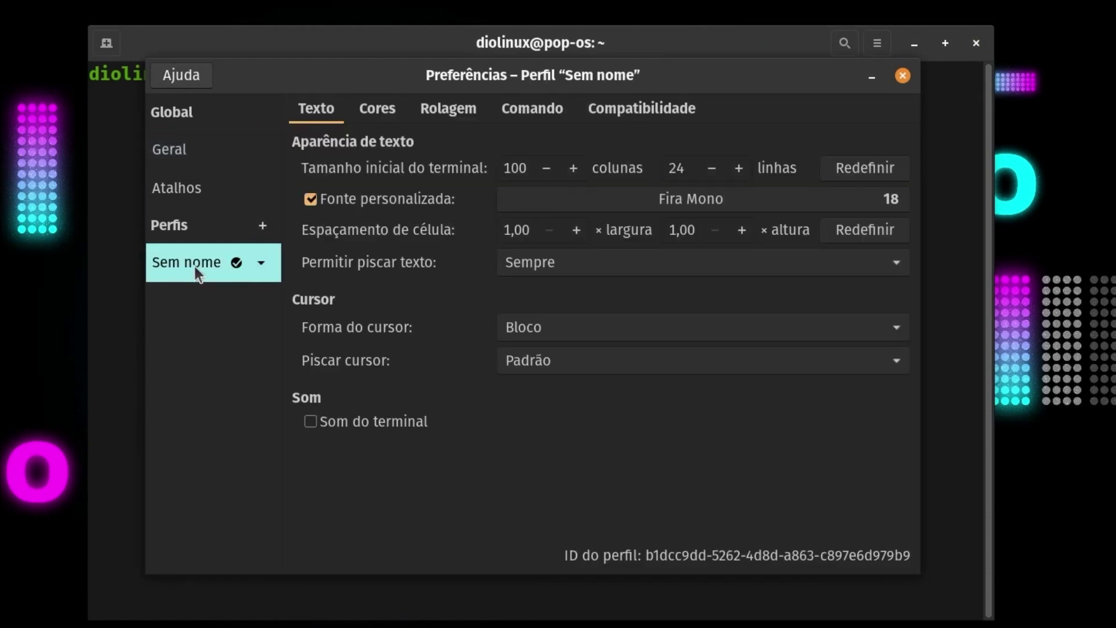
left_click(270, 267)
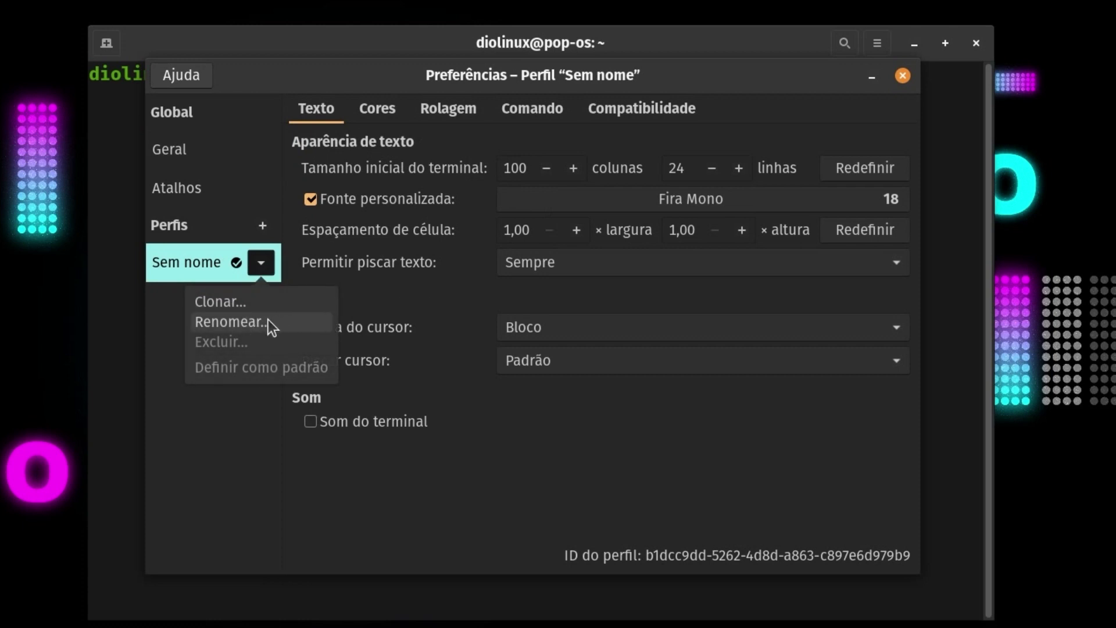
left_click(239, 472)
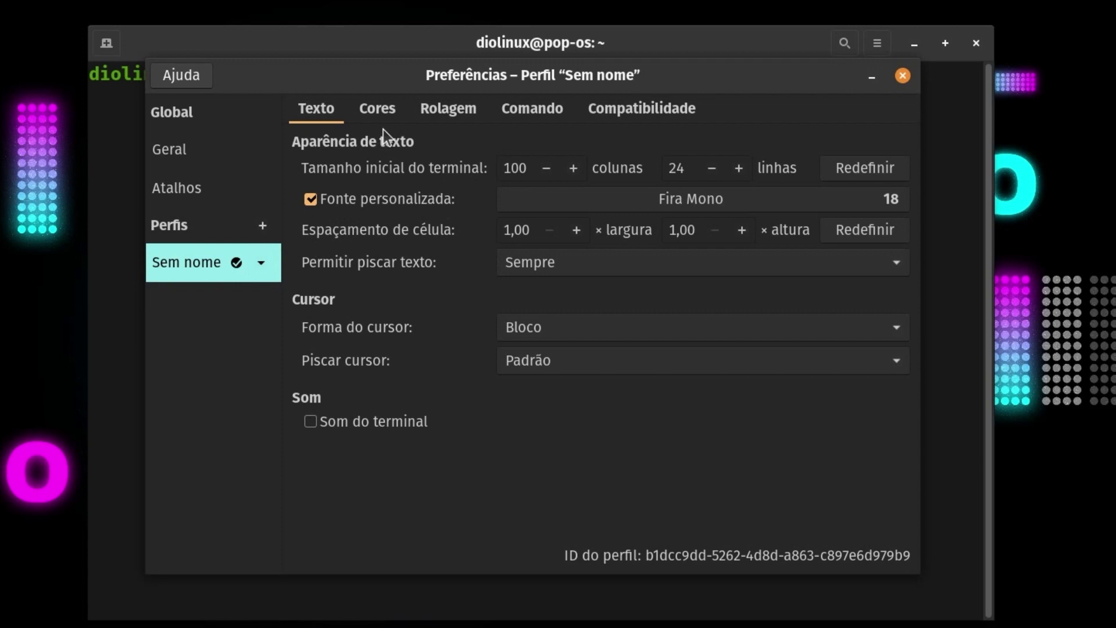
Step: Review the profile's text and colour settings and enable Usar fundo transparente
left_click(375, 112)
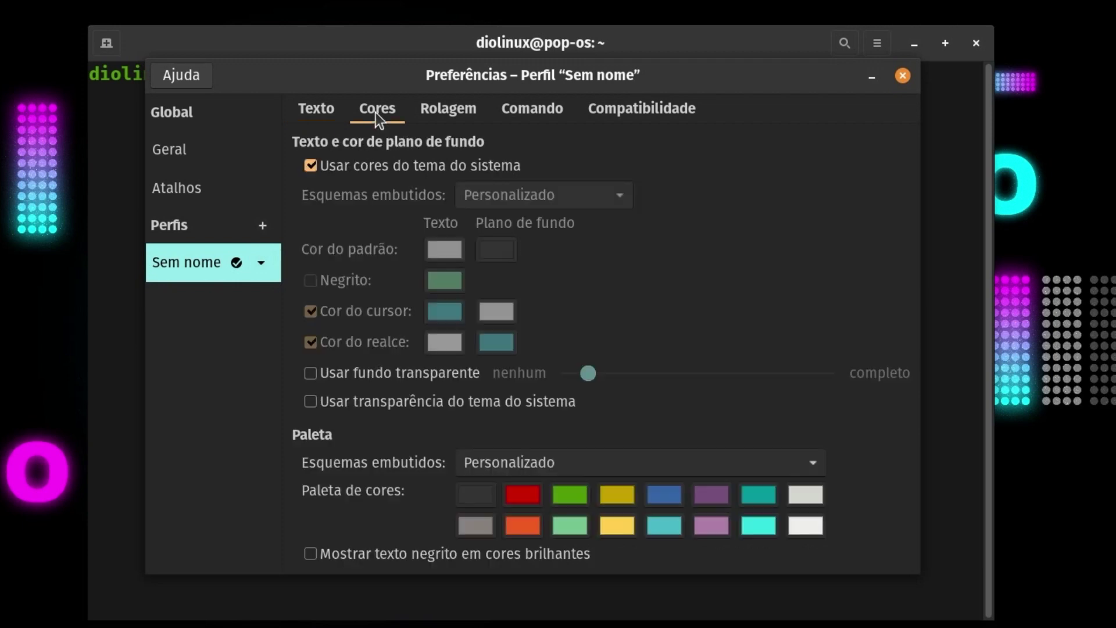
left_click(313, 109)
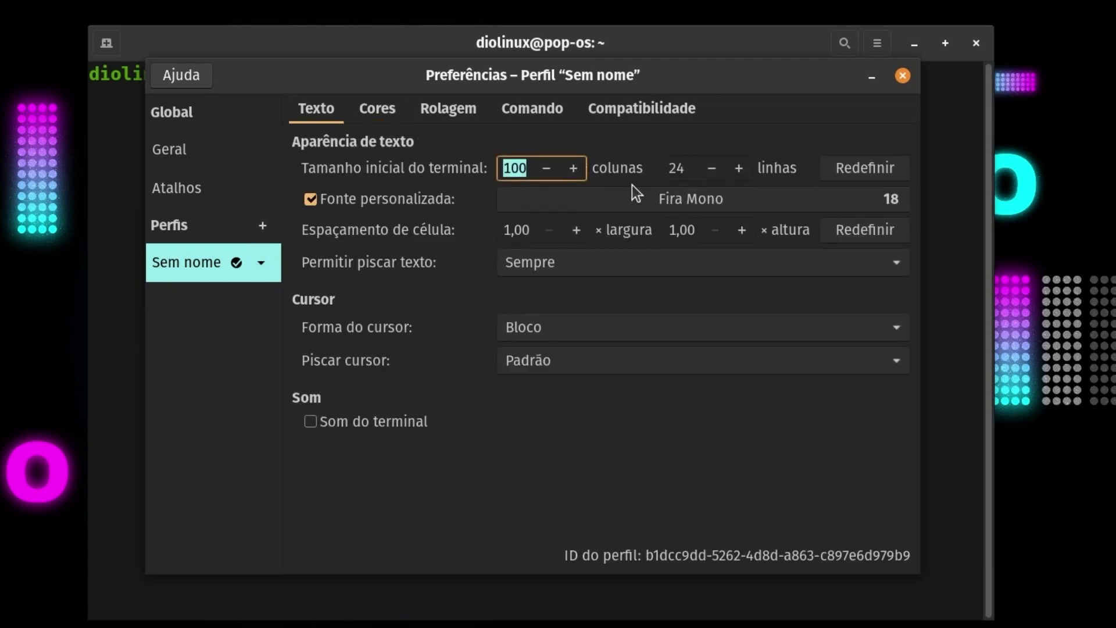
left_click(386, 121)
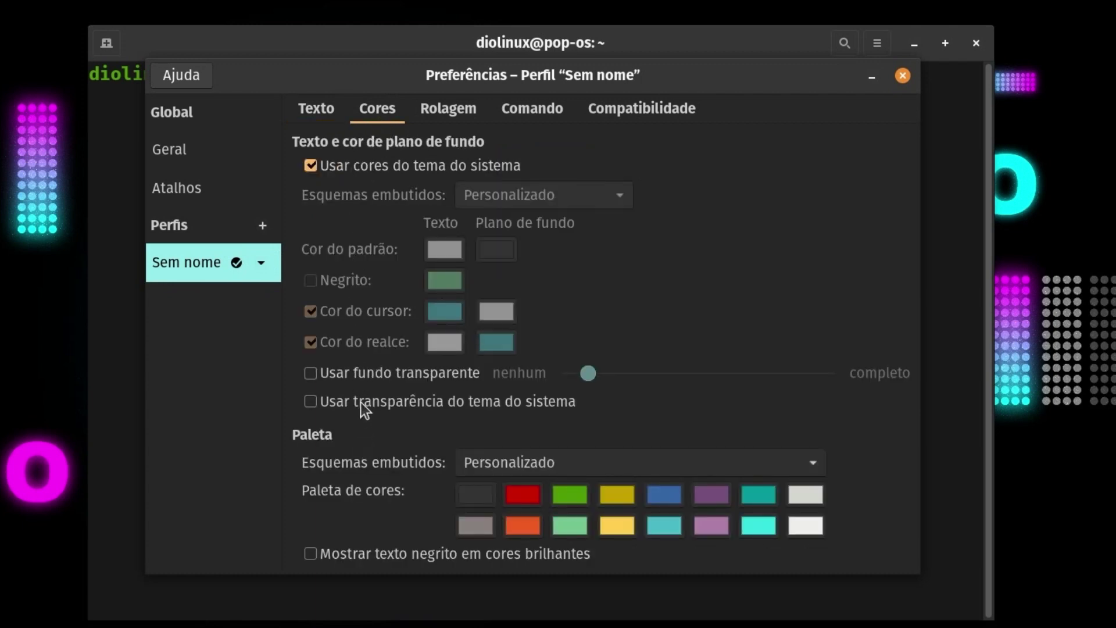
left_click(338, 377)
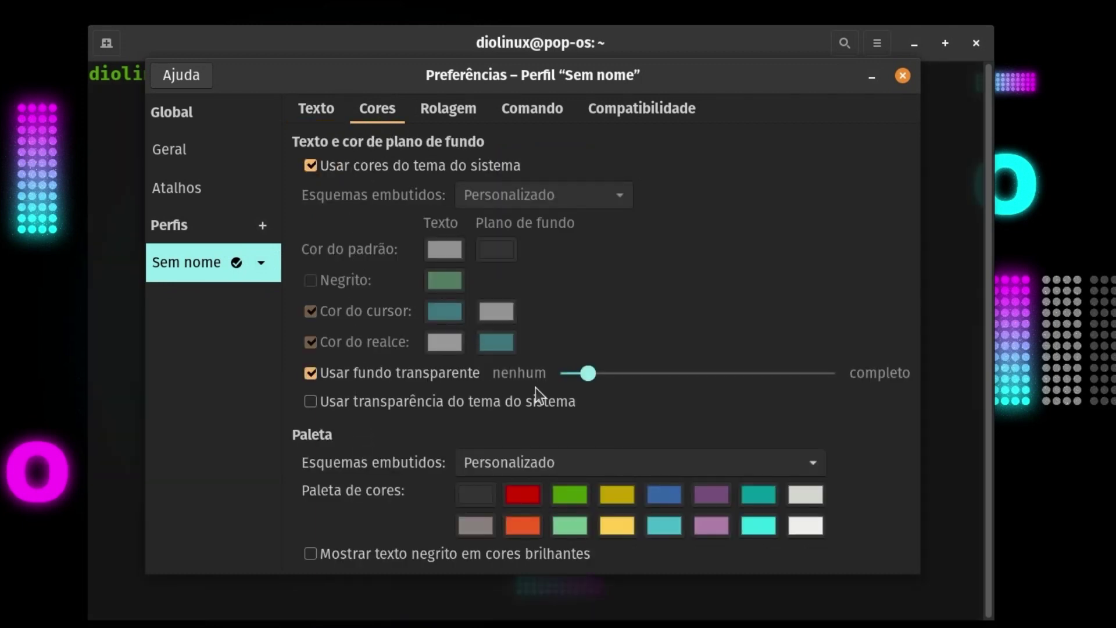
Step: Move the preferences aside to reveal the terminal, reduce the background transparency to none and raise it to over a third
left_click_drag(729, 74, 1021, 70)
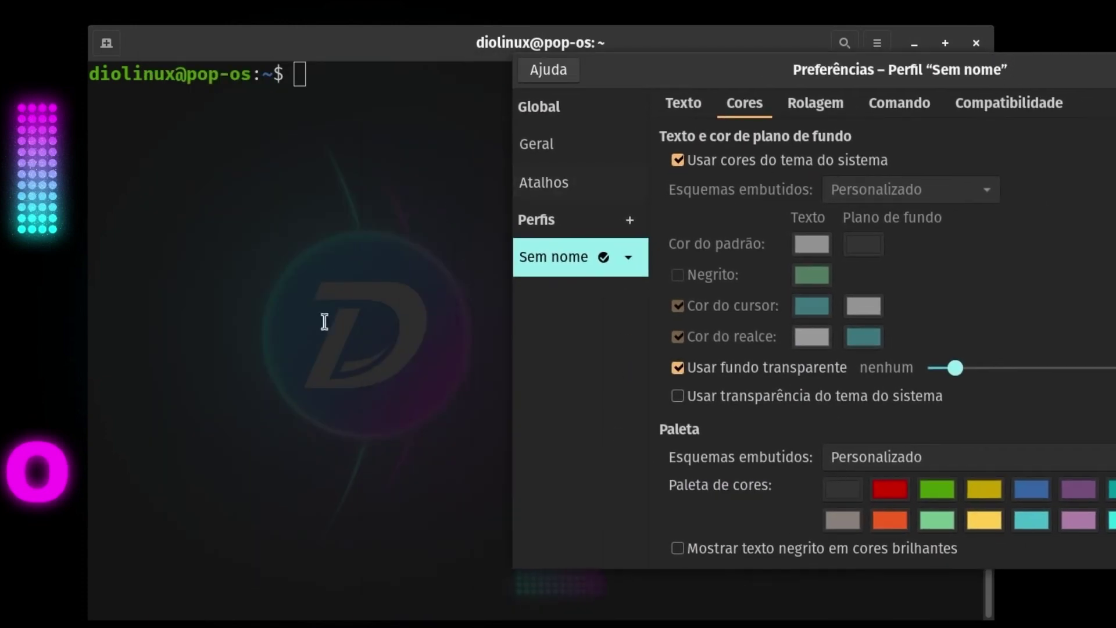
left_click_drag(955, 367, 740, 361)
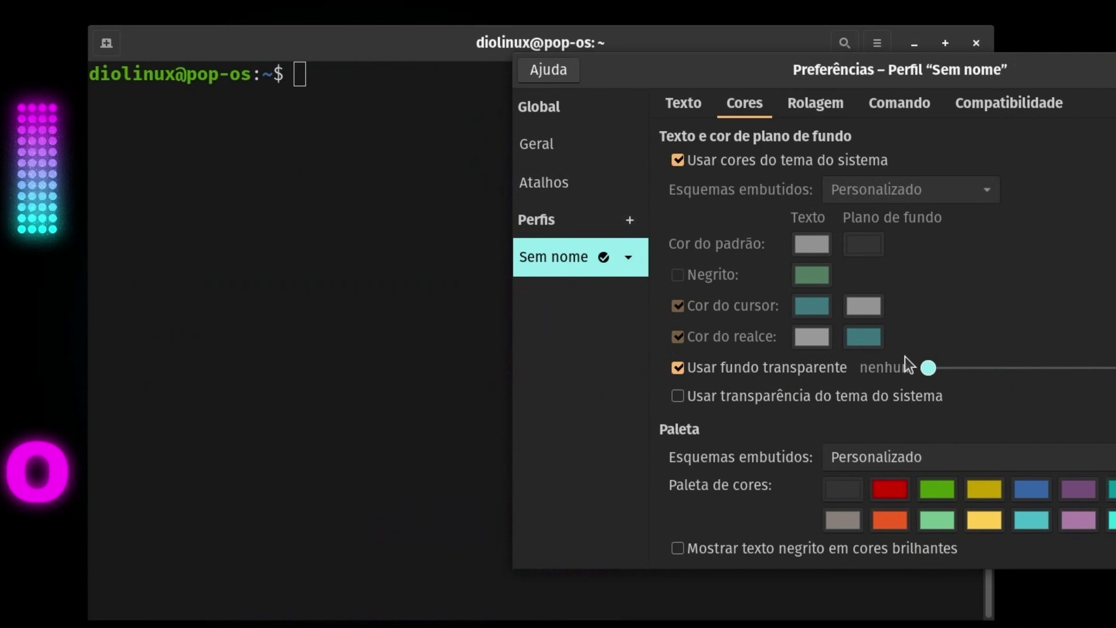
left_click_drag(929, 368, 1033, 367)
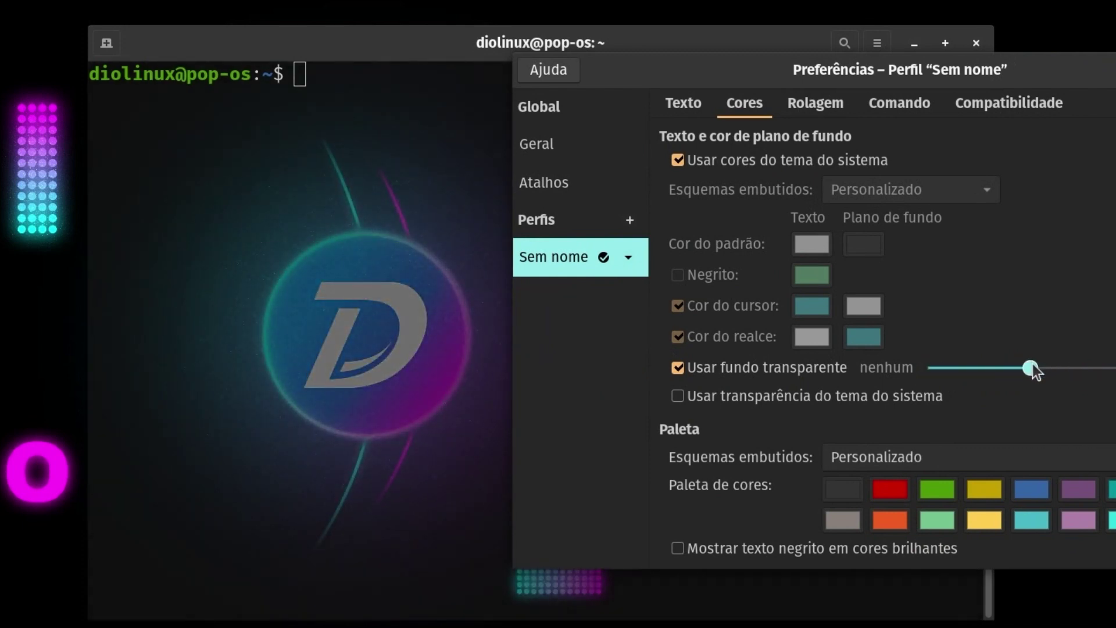
Step: Place the terminal over the preferences to check the see-through effect, and lower the background transparency to about a fifth
left_click_drag(957, 332, 599, 309)
left_click(124, 185)
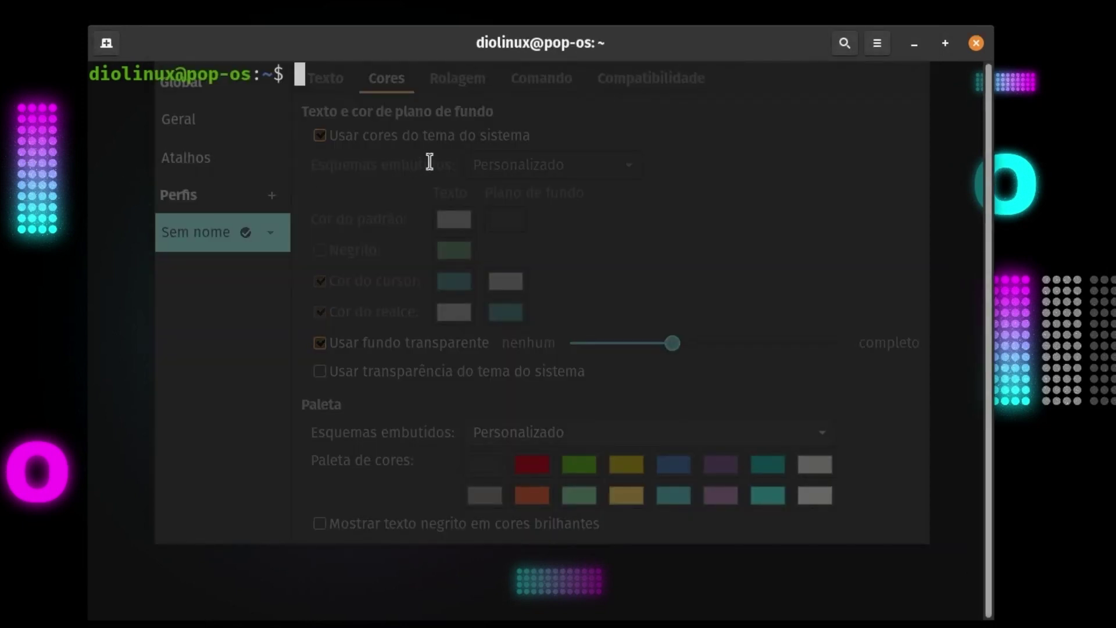
mouse_move(615, 46)
left_mouse_down()
mouse_move(609, 89)
mouse_move(613, 60)
left_mouse_up()
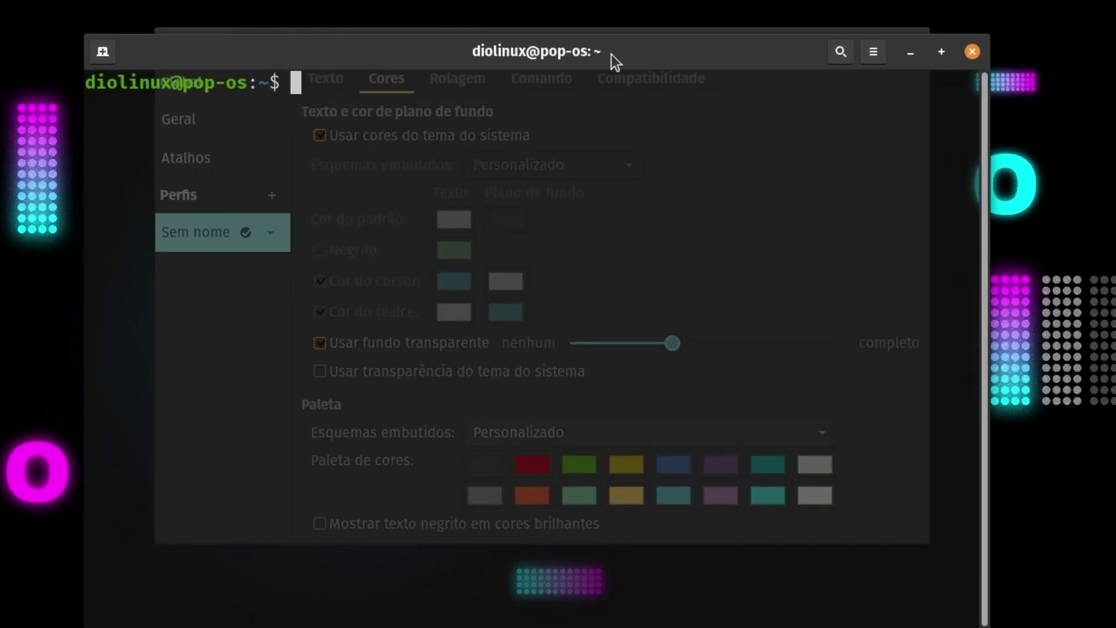
left_click_drag(752, 75, 770, 143)
left_click(747, 48)
left_click_drag(663, 347, 623, 347)
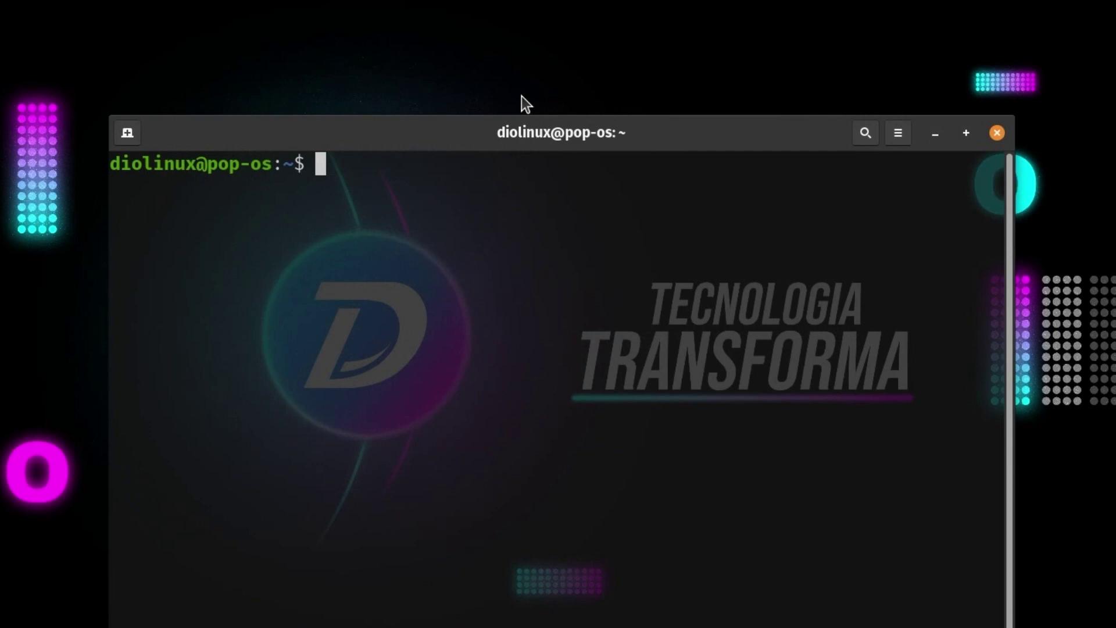
Step: Move the transparent terminal higher on the desktop and list the home folder's contents with ls
left_click_drag(512, 125, 482, 65)
type("ls")
key("Return")
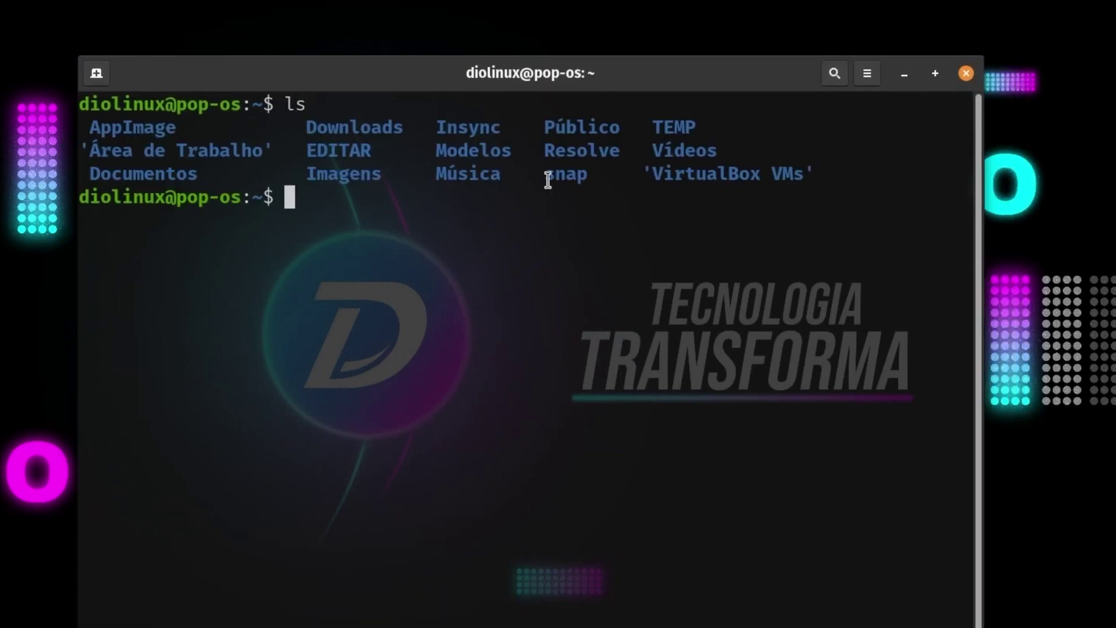
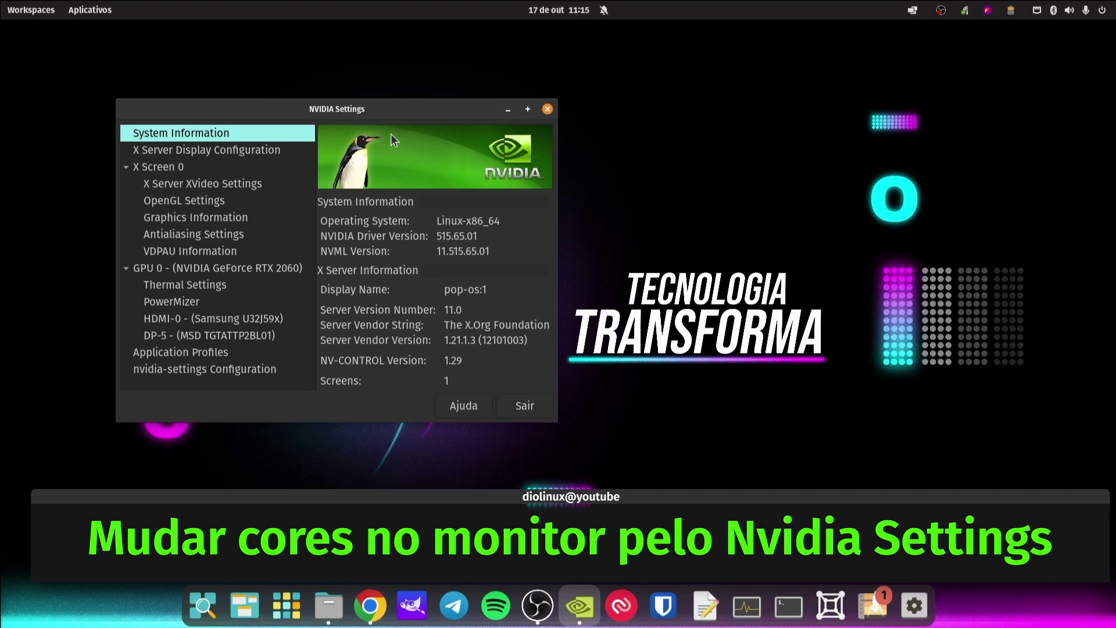
Step: In NVIDIA Settings, compare the device information of the HDMI-0 Samsung U32J59x and DP-5 MSD TGTATTP2BL01 displays
left_click_drag(407, 102, 440, 77)
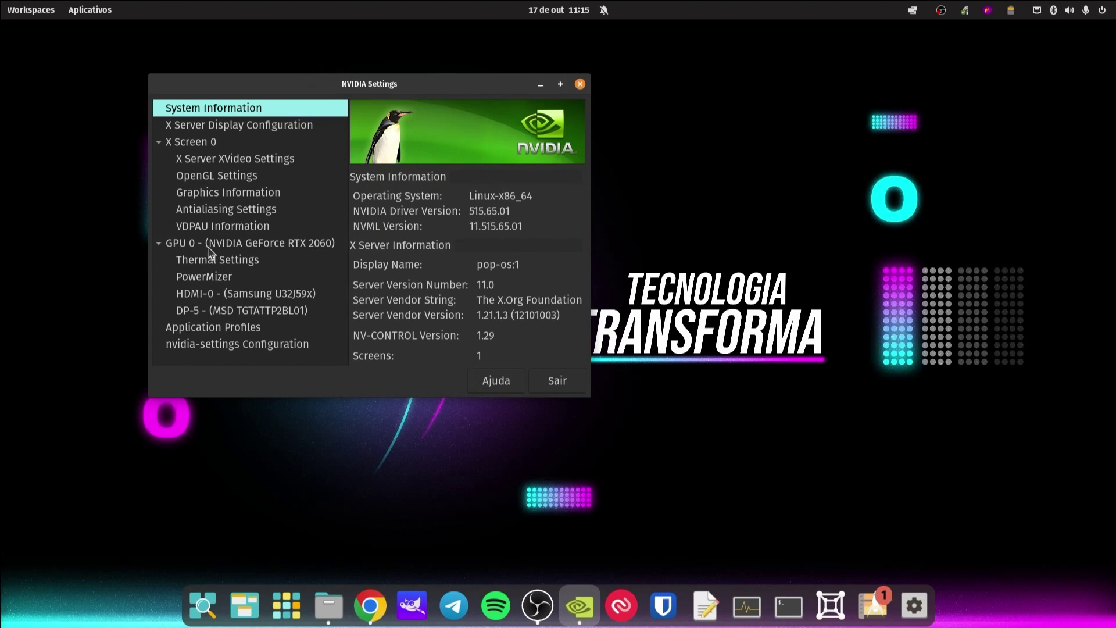
left_click(244, 292)
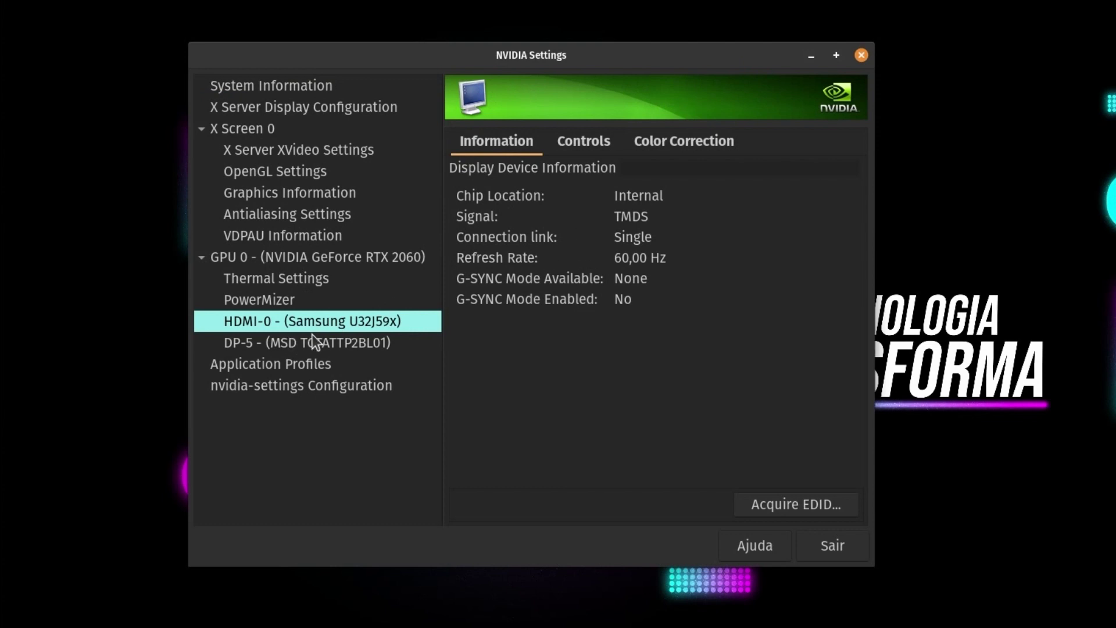
left_click(324, 343)
left_click(339, 320)
Step: In the DP-5 display's colour correction, lower the contrast of all channels to about -0.26
left_click(357, 346)
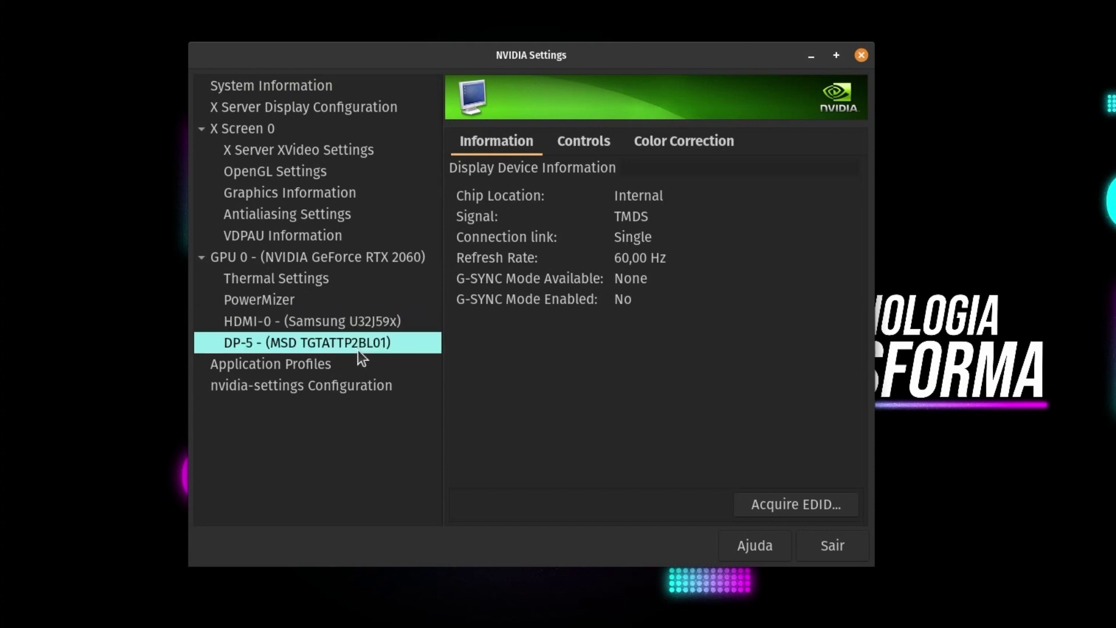
left_click(602, 140)
left_click(652, 141)
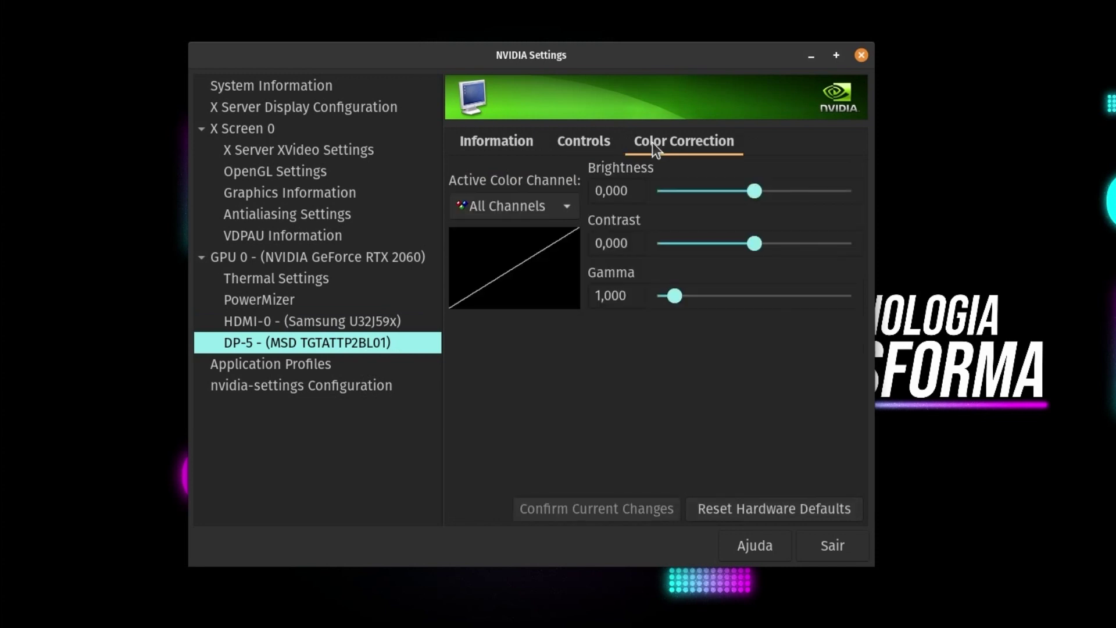
left_click_drag(754, 244, 727, 256)
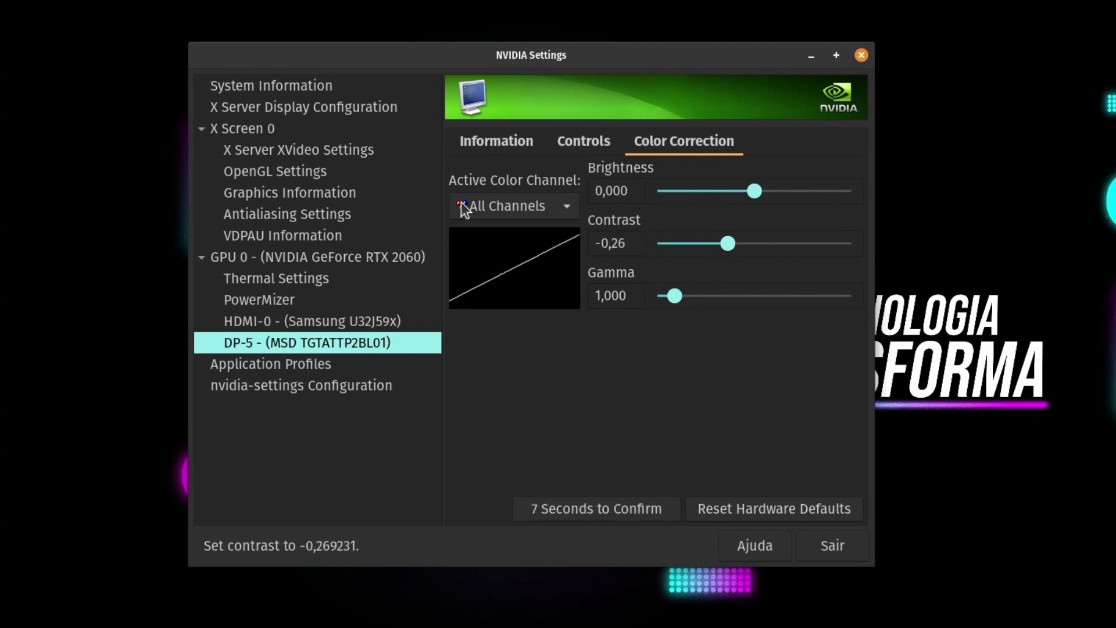
Step: Examine the active colour channel choices and the contrast value in the DP-5 display's colour correction
left_click(500, 210)
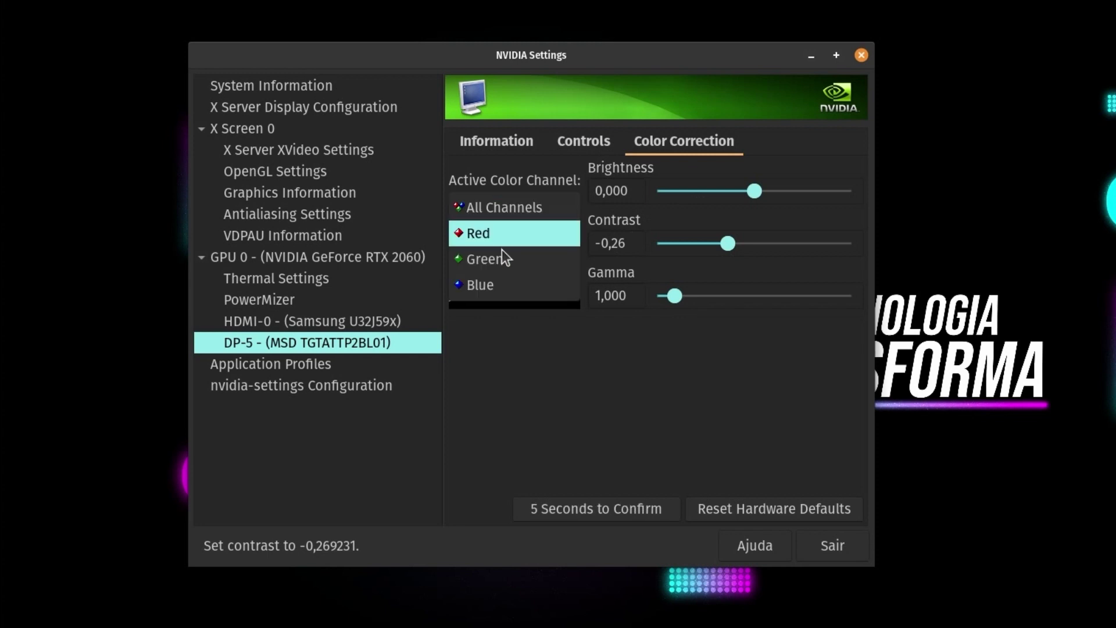
left_click(752, 226)
double_click(618, 243)
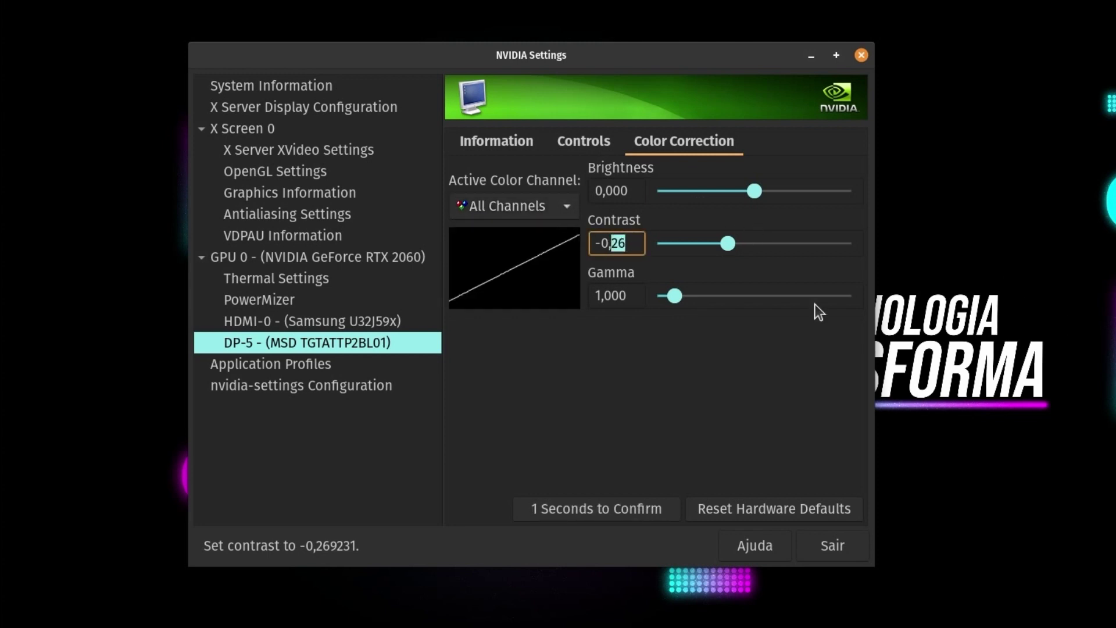
left_click(584, 141)
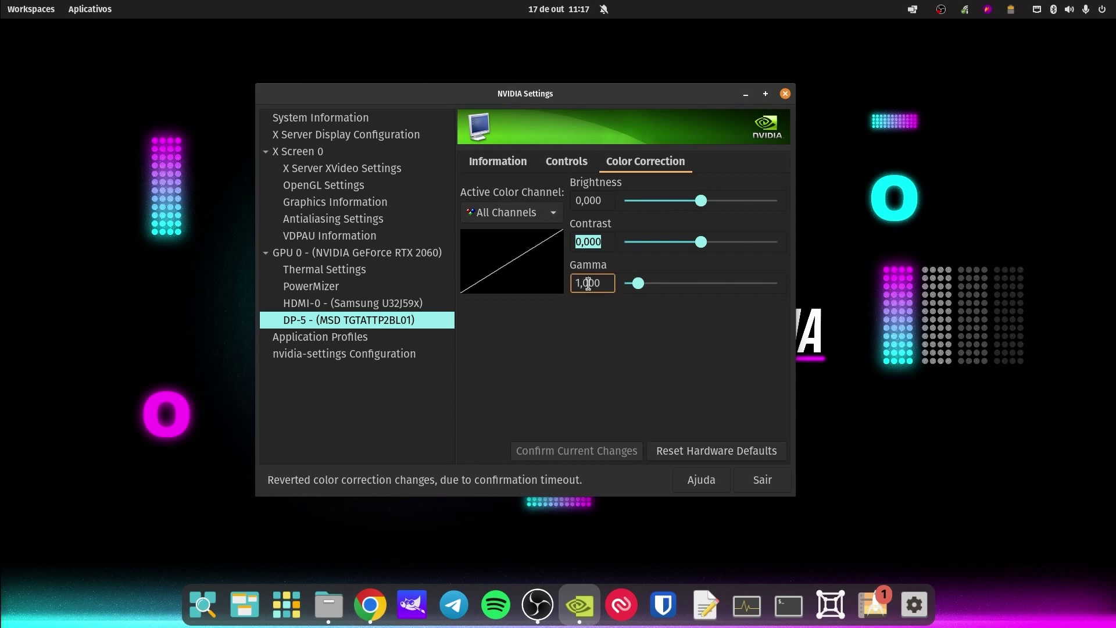
Step: Switch to Chrome, open the Diolinux site from the search results in a new tab, and close the browser window
key("alt+Tab")
left_click_drag(498, 37, 580, 65)
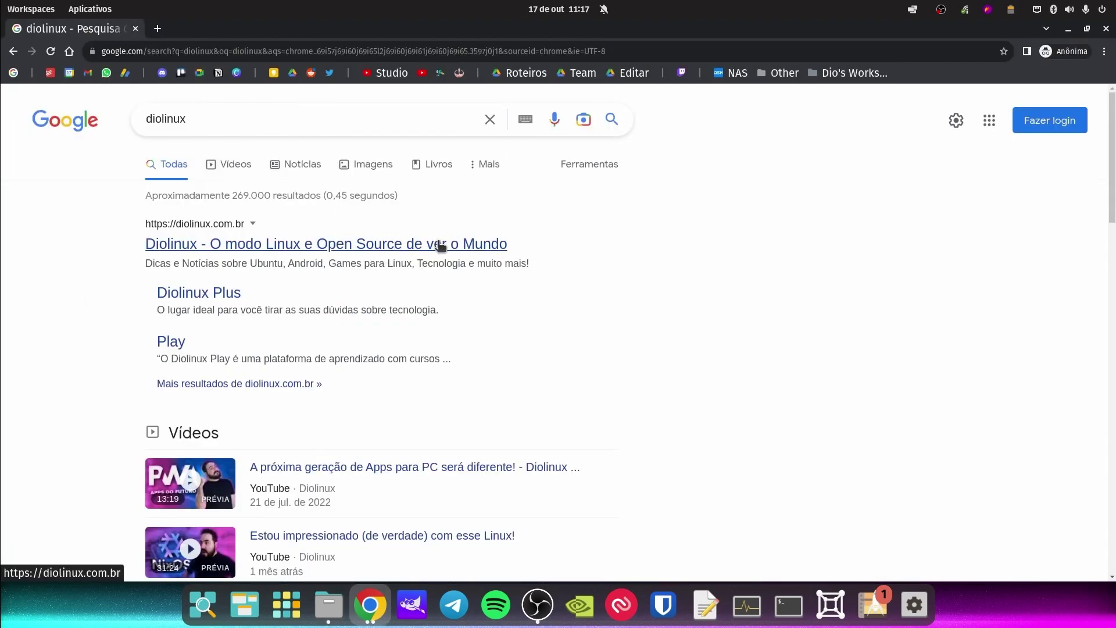
middle_click(327, 248)
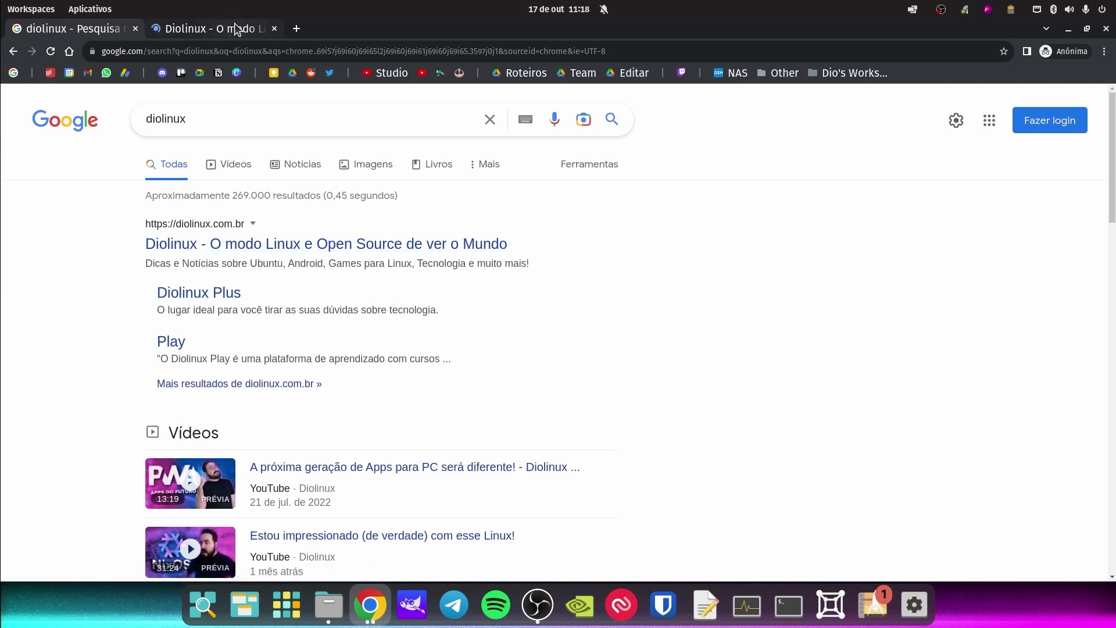
left_click(1103, 32)
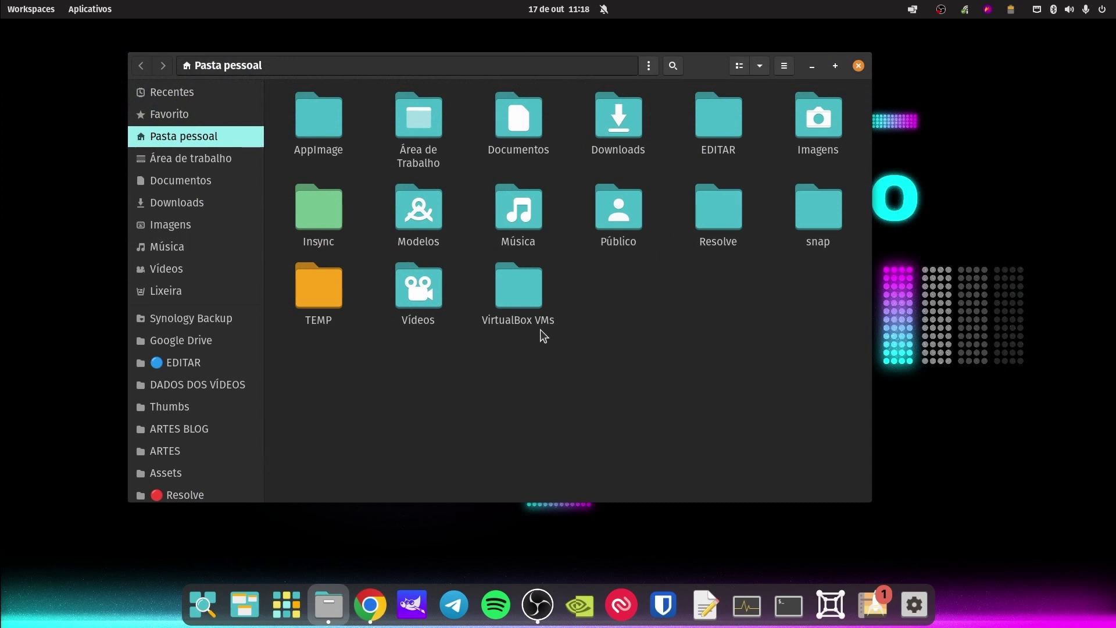
Step: In the file manager, open the home folder's Documentos, Downloads, EDITAR, Imagens and snap folders in separate tabs
middle_click(522, 128)
left_click(731, 95)
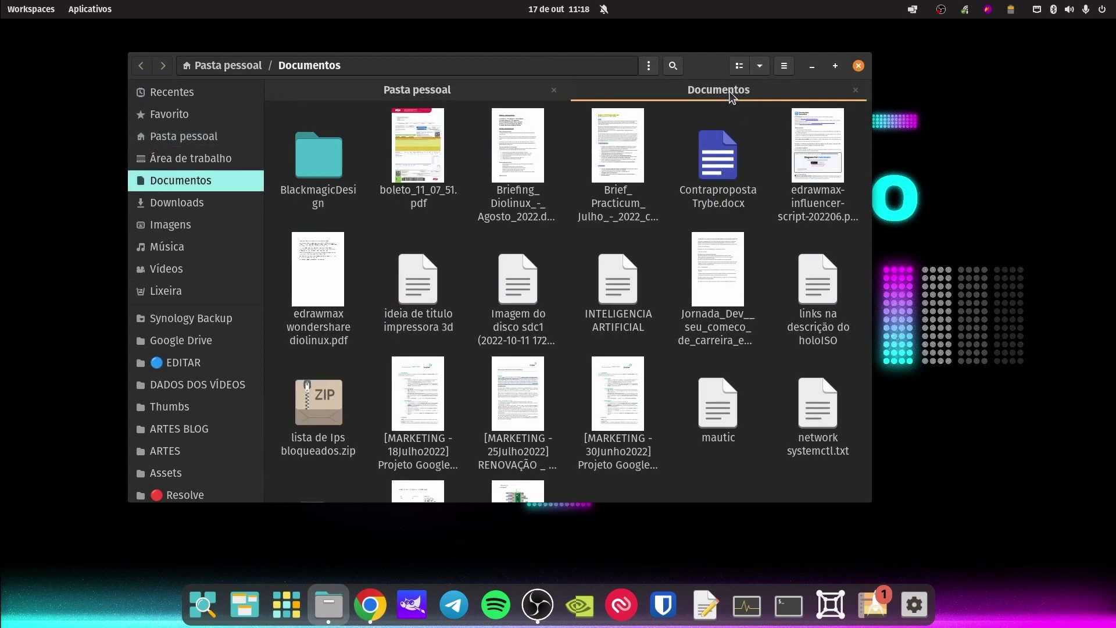
left_click(452, 96)
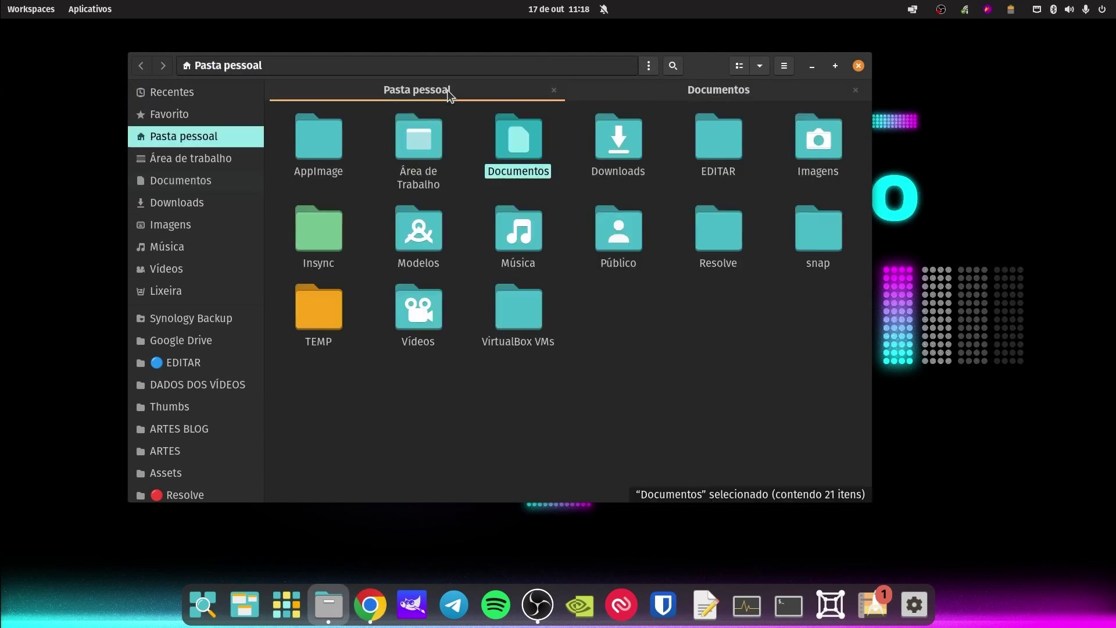
middle_click(609, 157)
middle_click(712, 137)
middle_click(813, 148)
middle_click(820, 232)
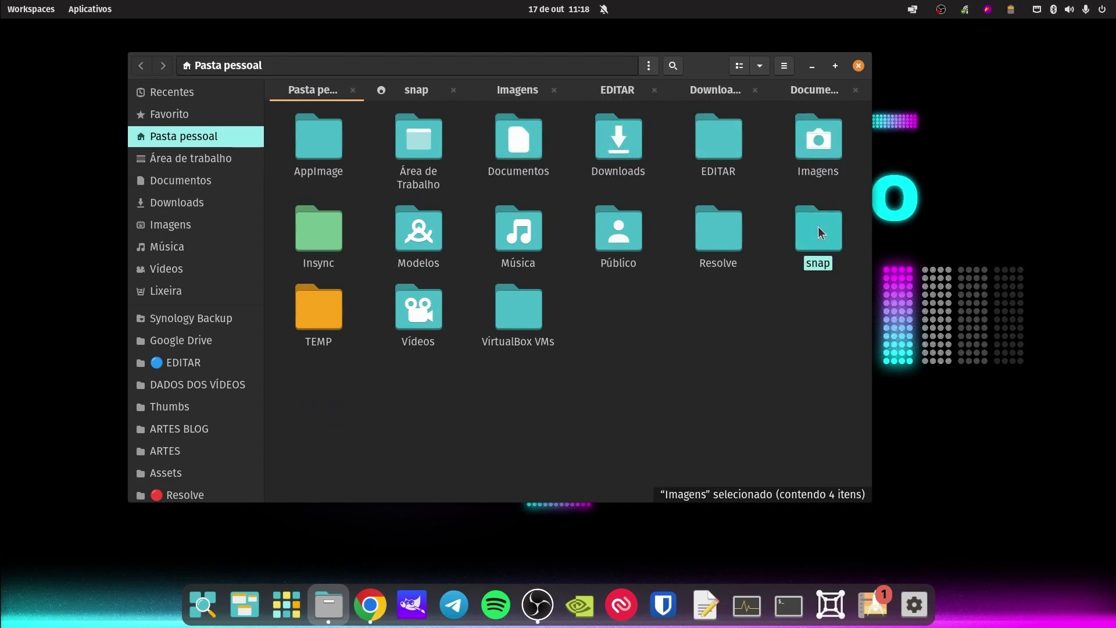
Step: Maximise the file manager window and close the Imagens and EDITAR tabs
left_click(835, 65)
left_click(541, 55)
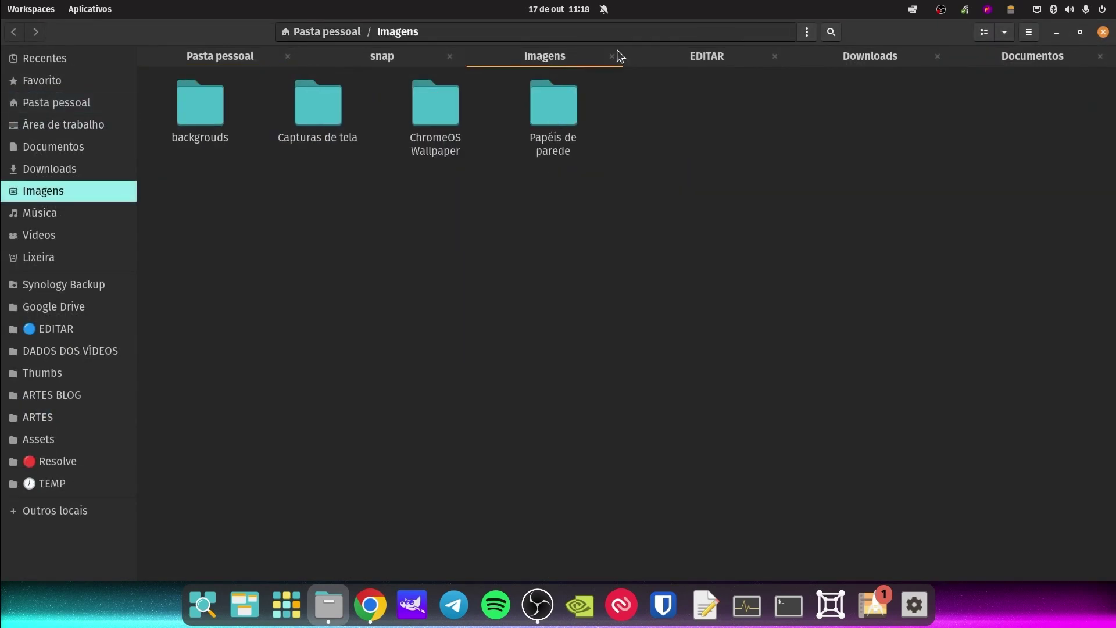
left_click(612, 56)
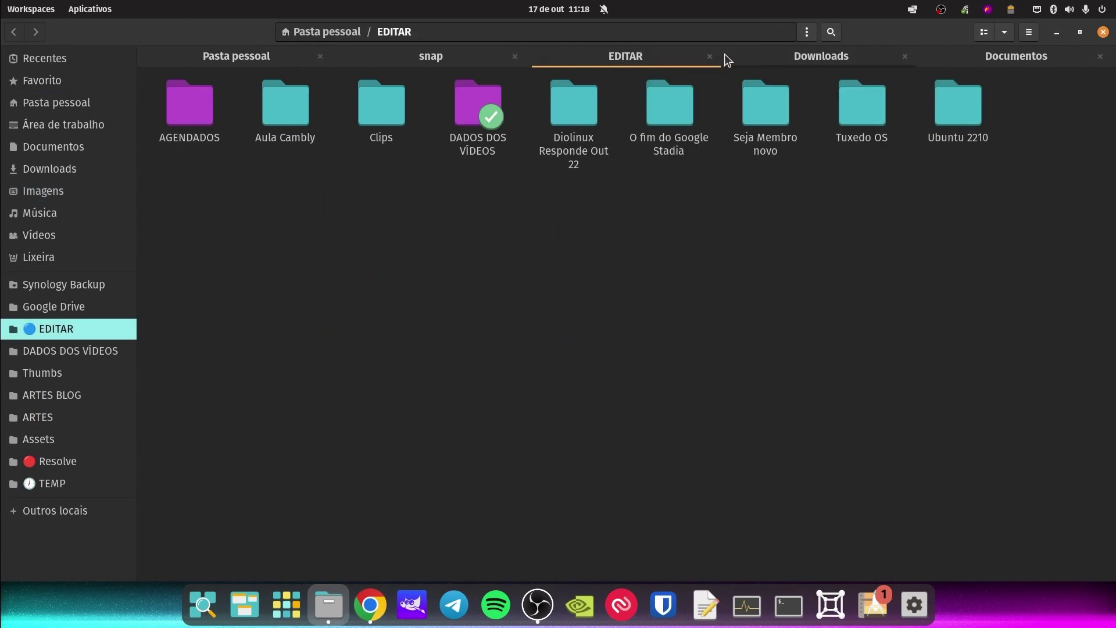
key("ctrl+w")
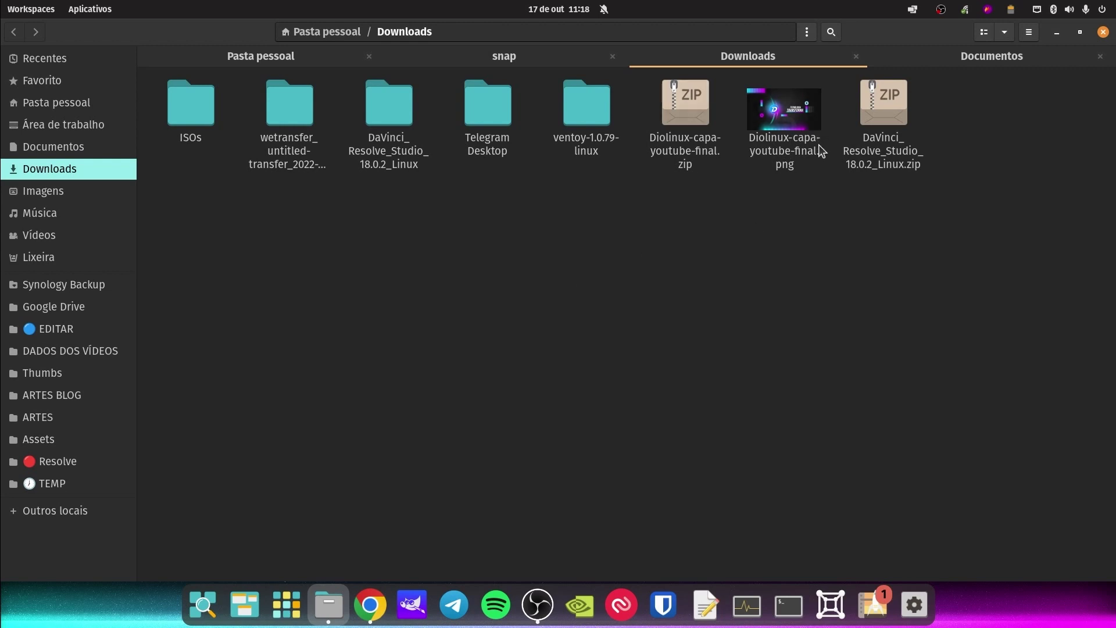
Step: Open Diolinux-capa-youtube-final.png from the Downloads folder in the image viewer
double_click(788, 144)
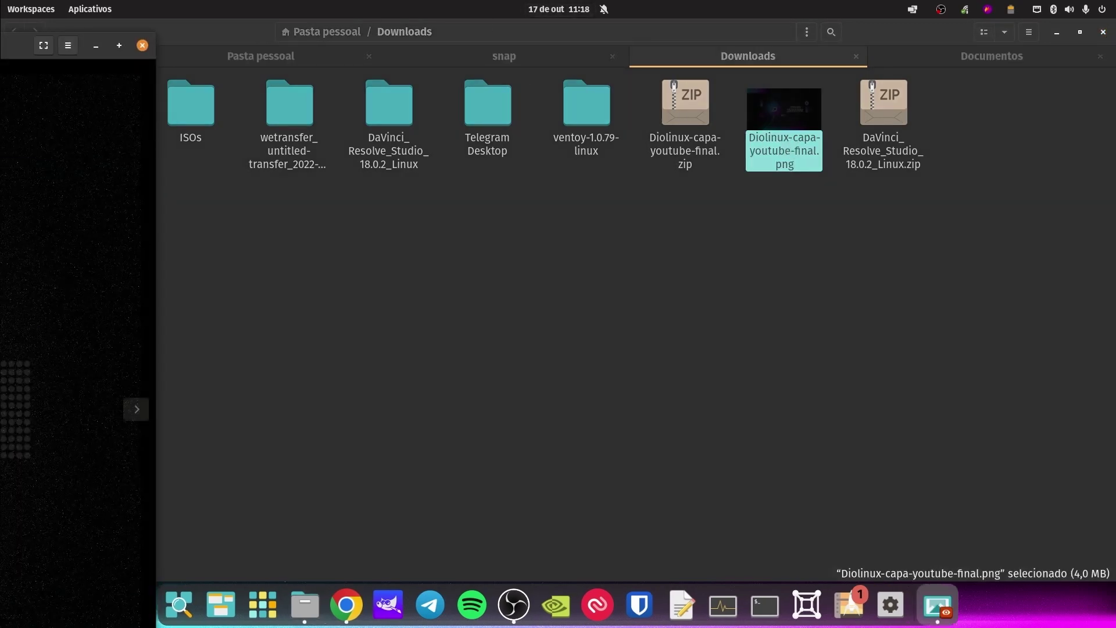
key("Escape")
key("Return")
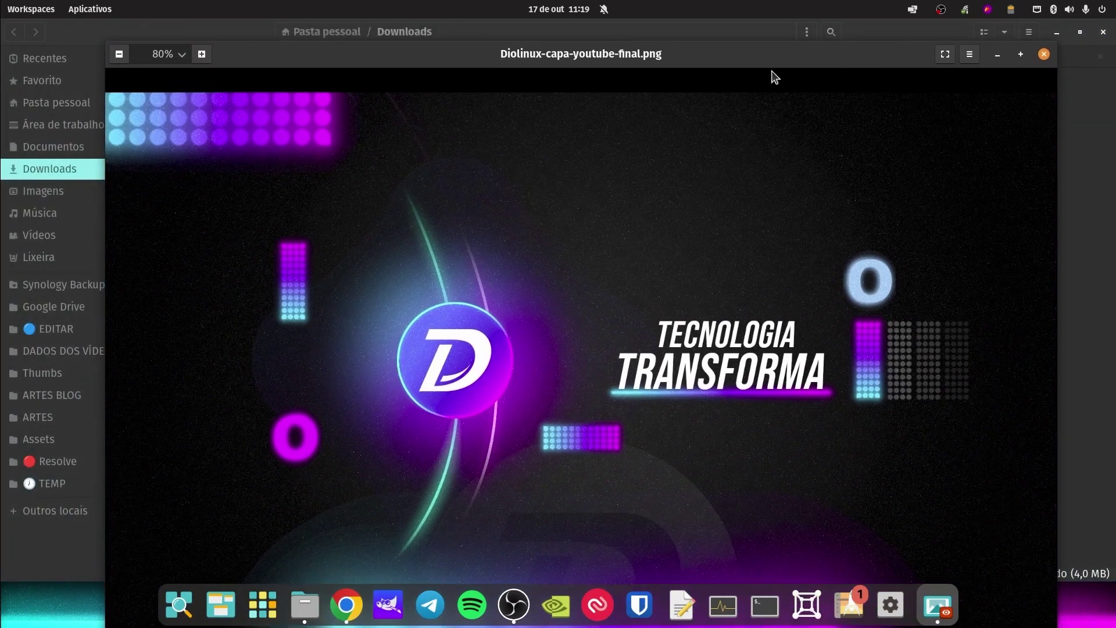
Step: Shrink the image viewer window, move it over the Downloads folder, and zoom the picture in and out
left_click_drag(134, 63, 526, 257)
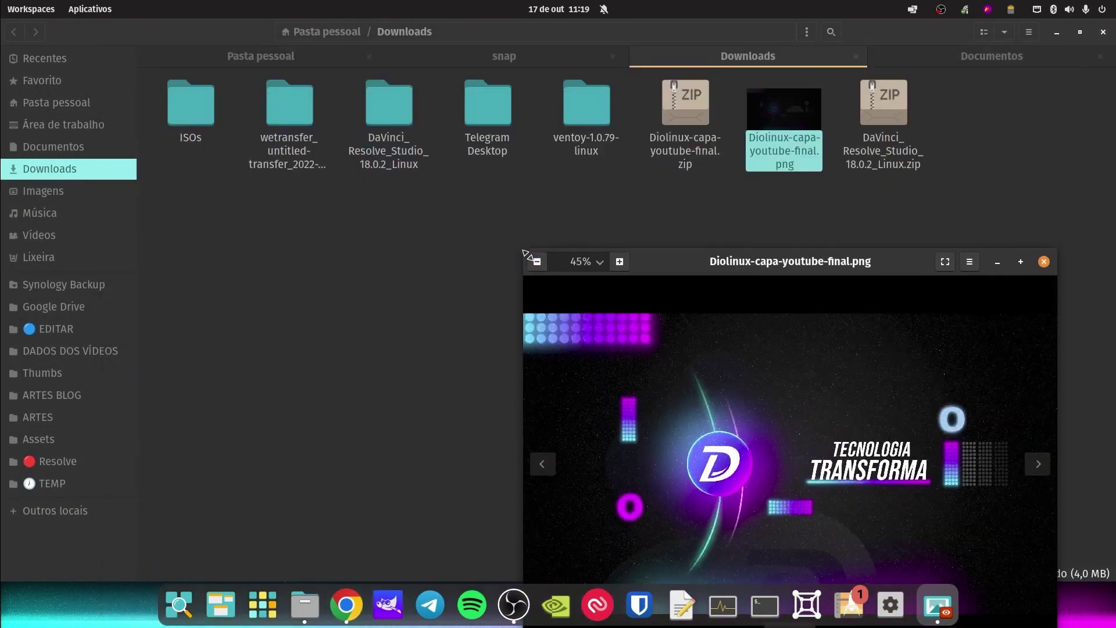
left_click_drag(827, 269, 497, 116)
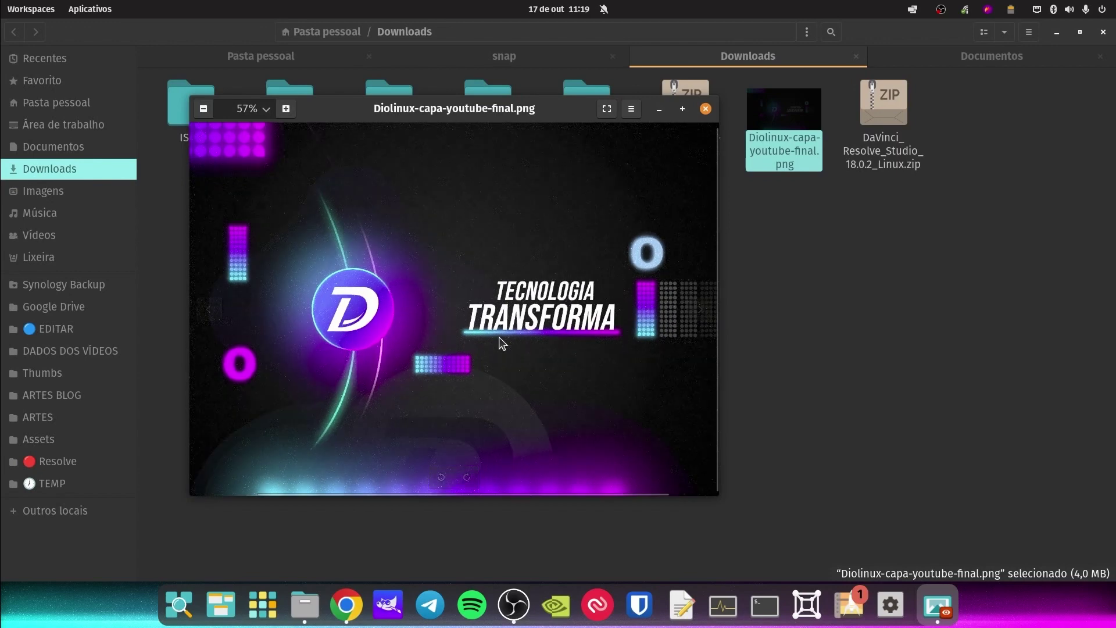
scroll(499, 337, "down", 1)
scroll(499, 336, "up", 1)
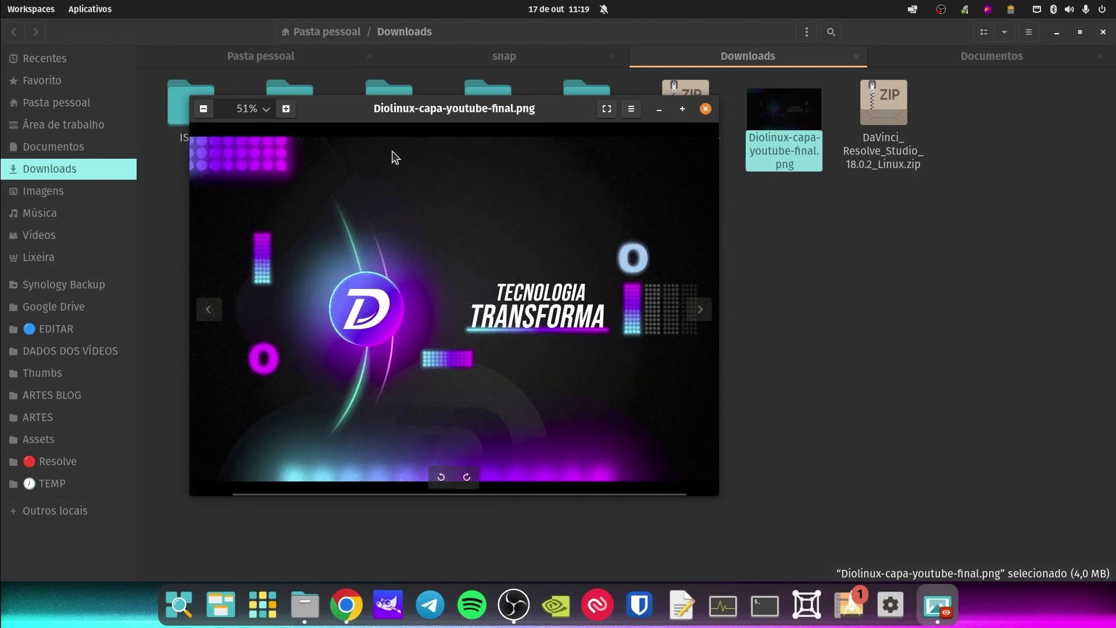
left_click_drag(522, 110, 615, 120)
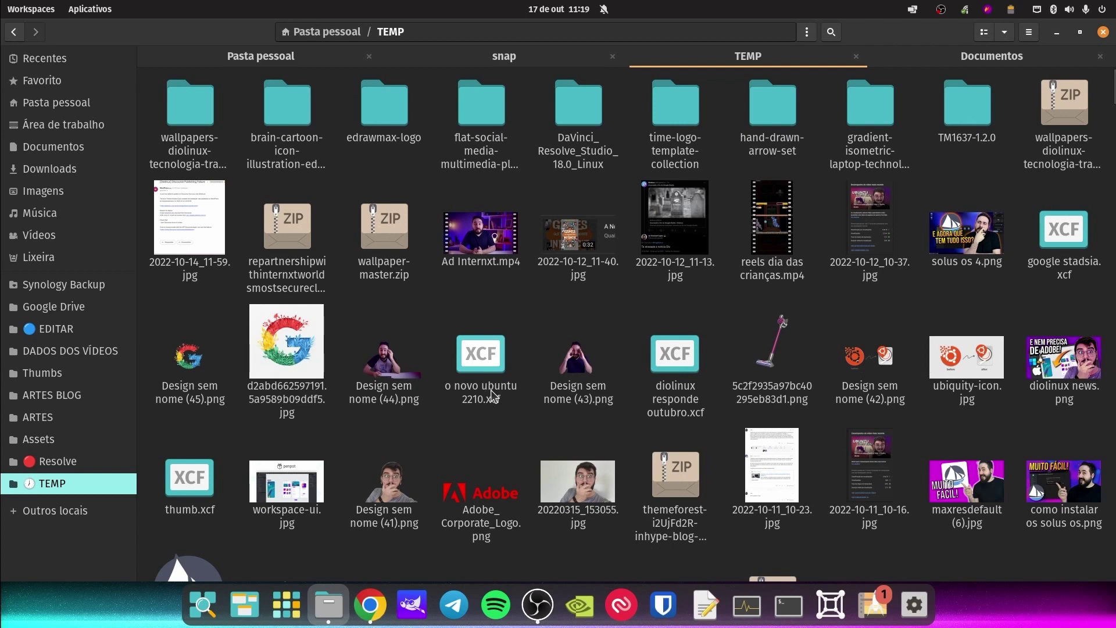
Step: Open the file o novo ubuntu 2210.xcf from the TEMP folder
double_click(491, 389)
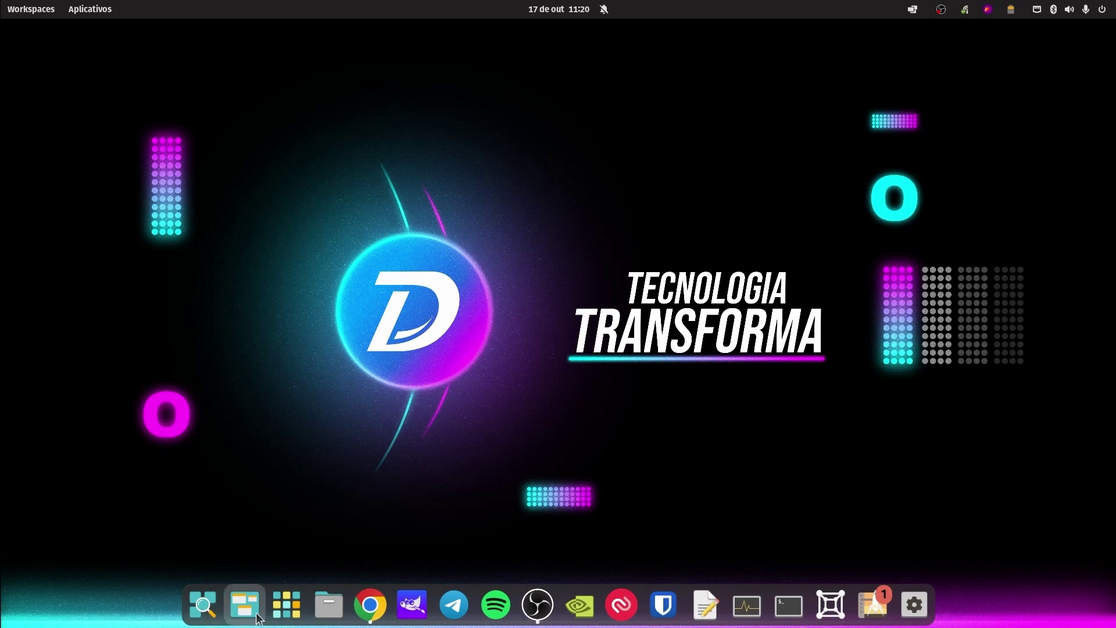
Step: Search the applications for "ajuda", open the Ajuda manual, and maximise its window
left_click(281, 610)
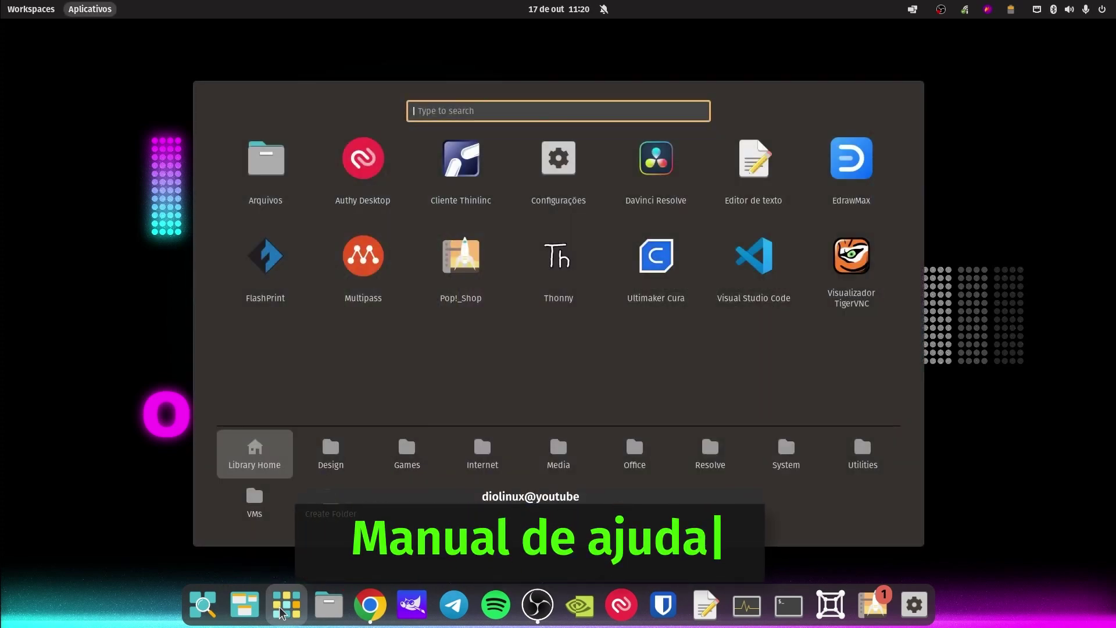
type("ajuda")
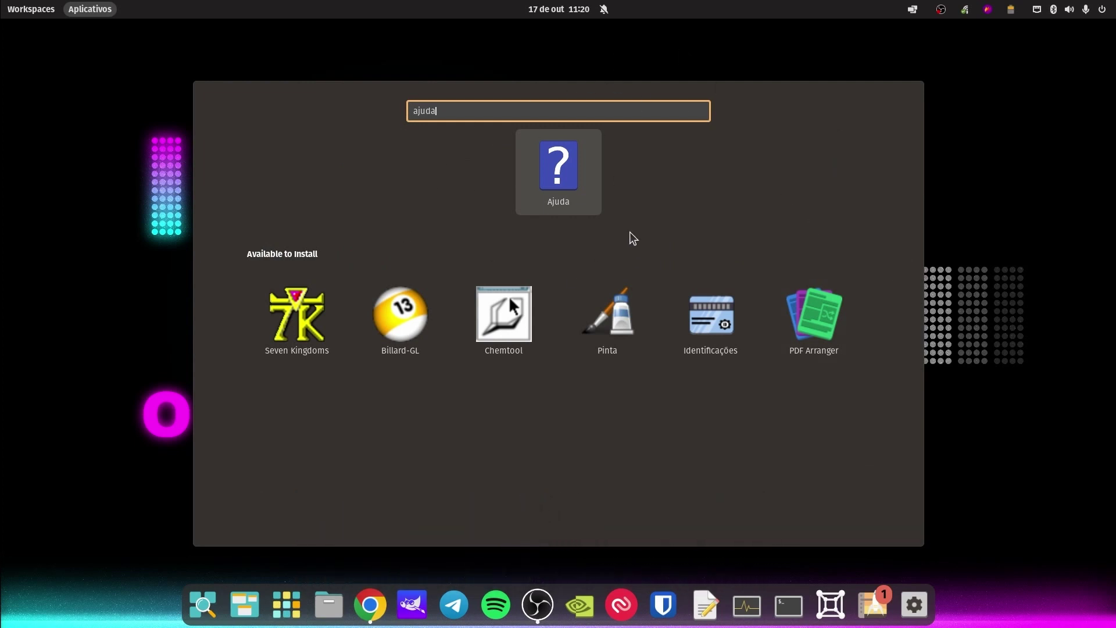
left_click(548, 174)
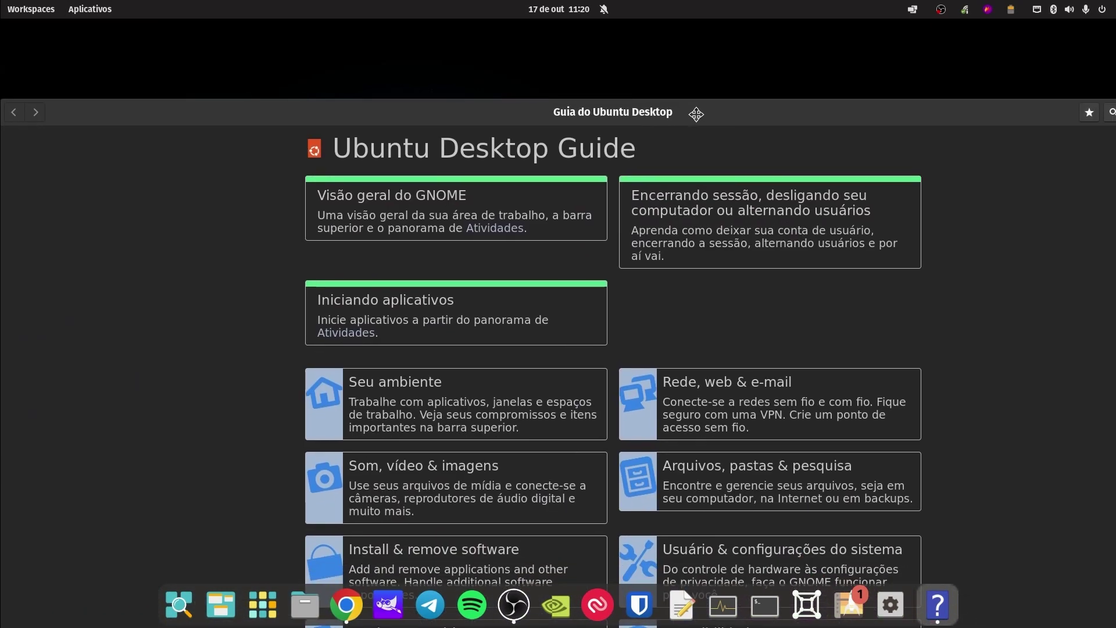
double_click(1006, 70)
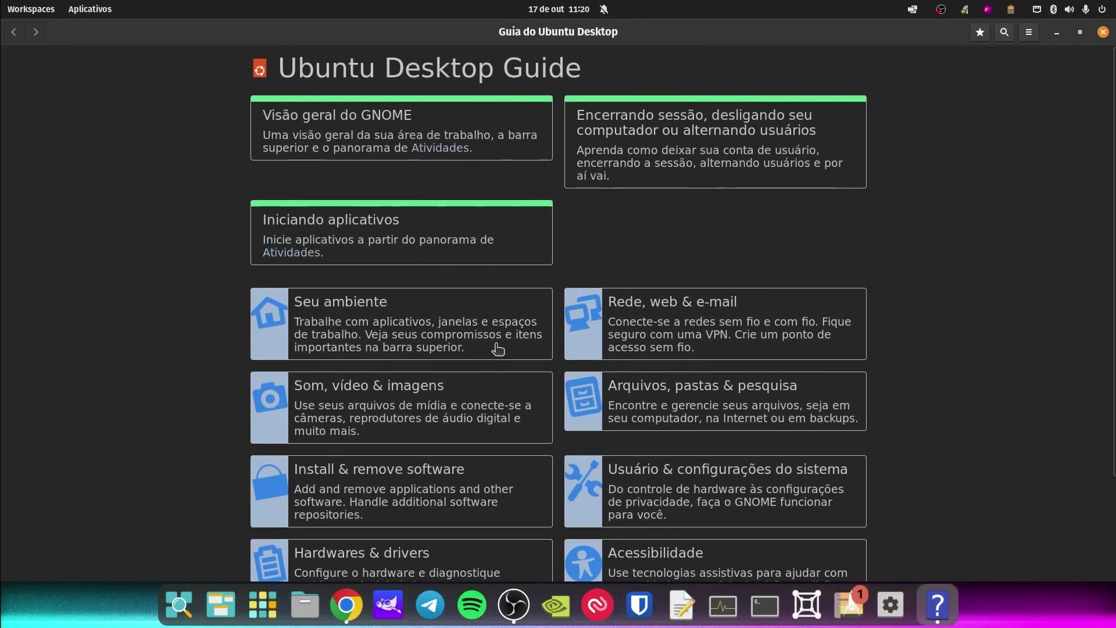
Step: Look through the Ubuntu Desktop Guide's topics and open the Dicas & truques section
scroll(462, 397, "down", 3)
scroll(463, 398, "up", 3)
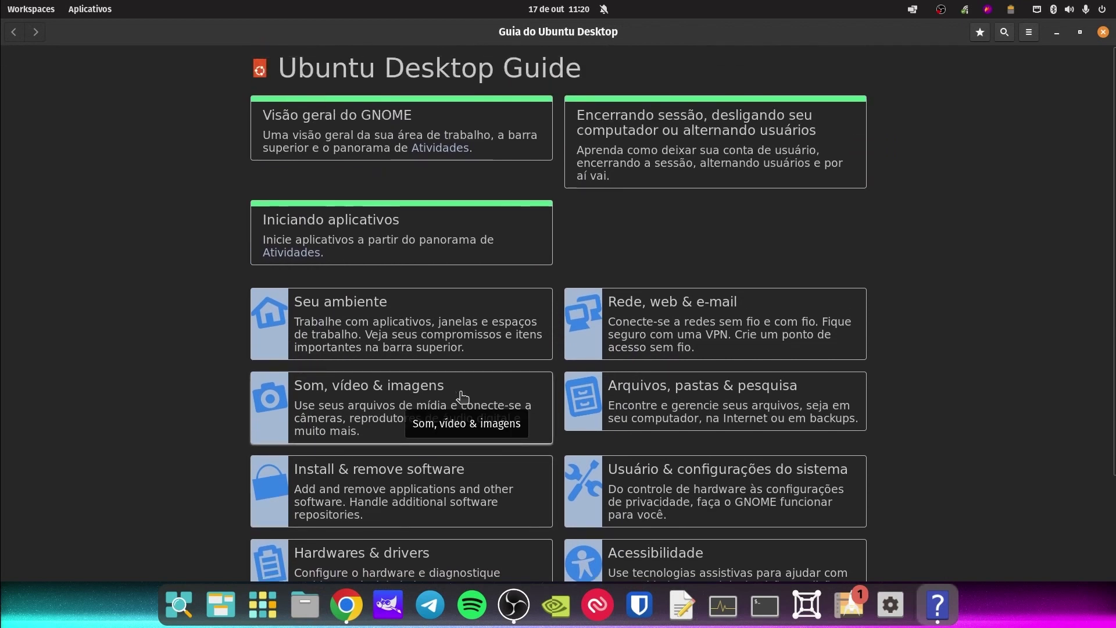
scroll(462, 397, "down", 3)
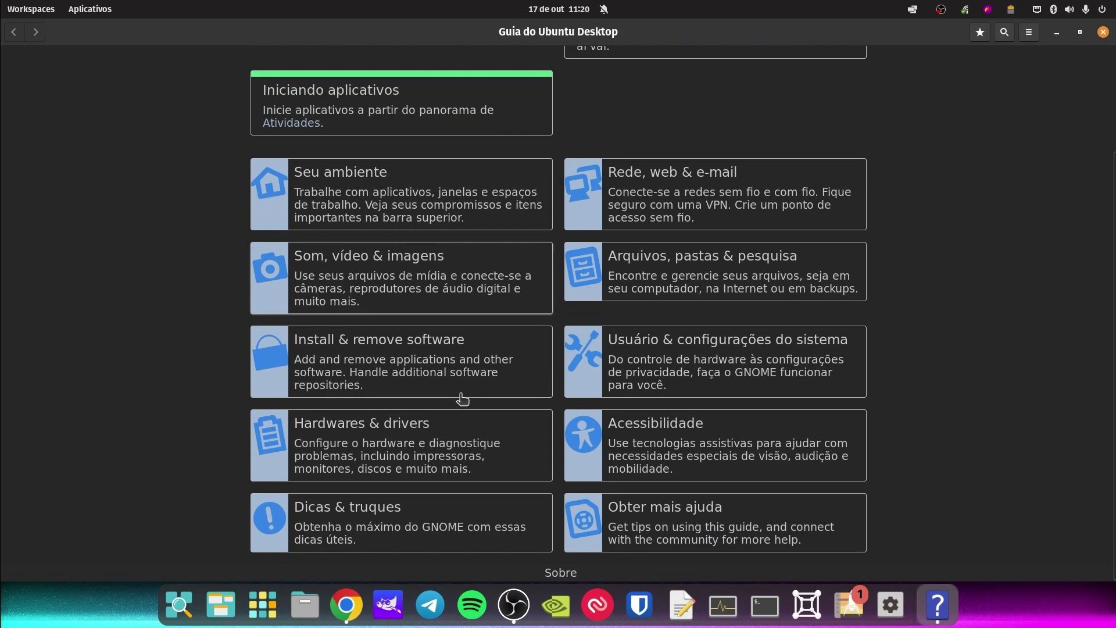
scroll(442, 395, "up", 1)
scroll(445, 466, "down", 1)
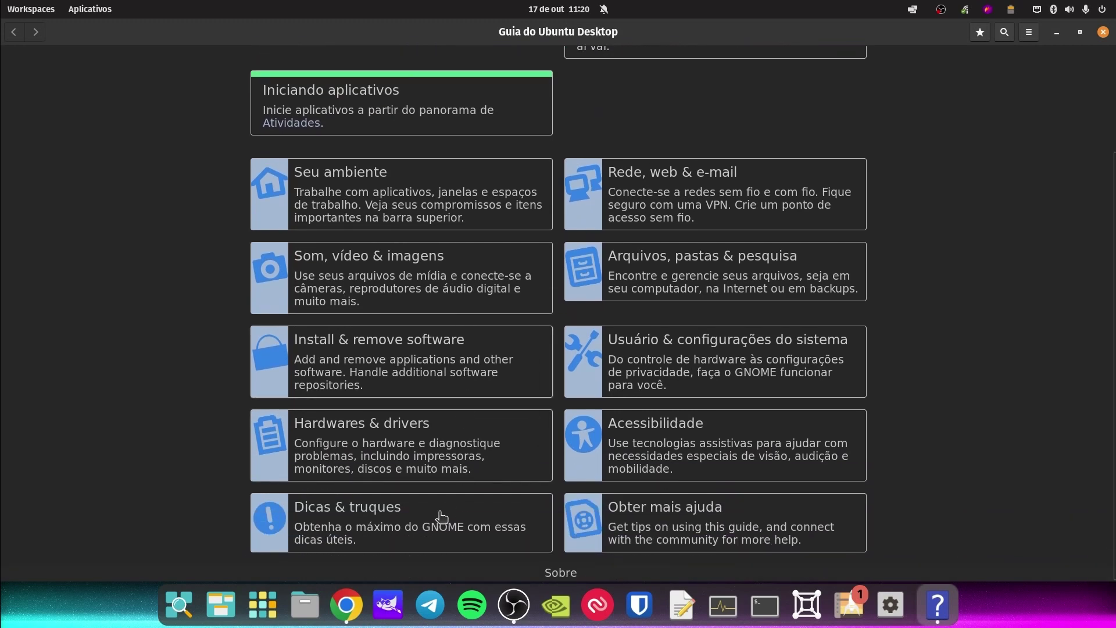
left_click(372, 511)
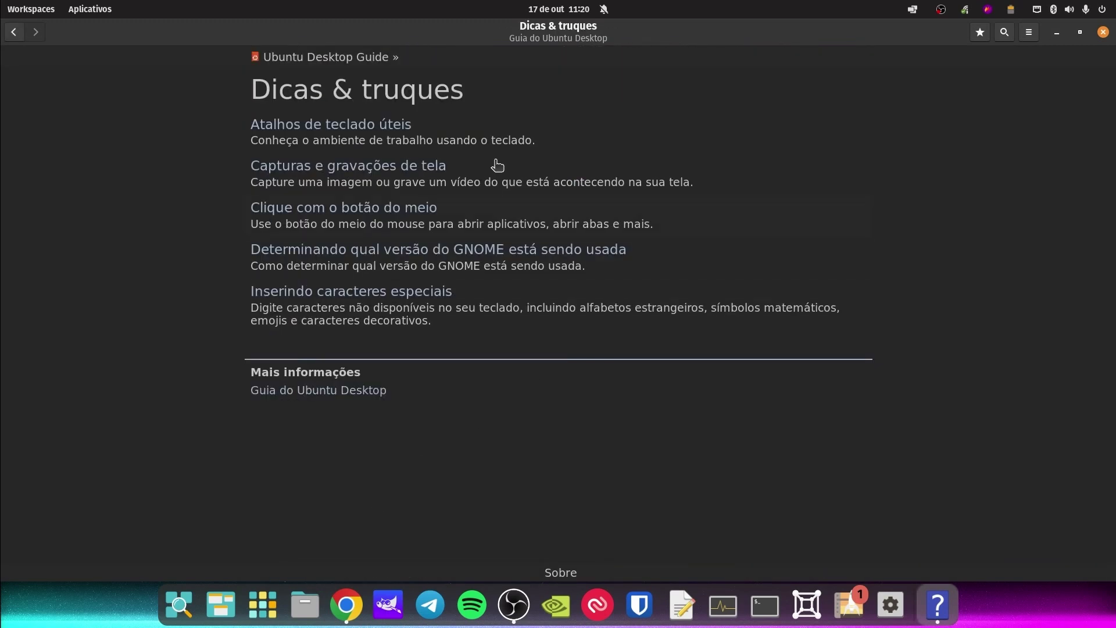
Step: Read through the Atalhos de teclado úteis page and return to the guide's start page
left_click(352, 133)
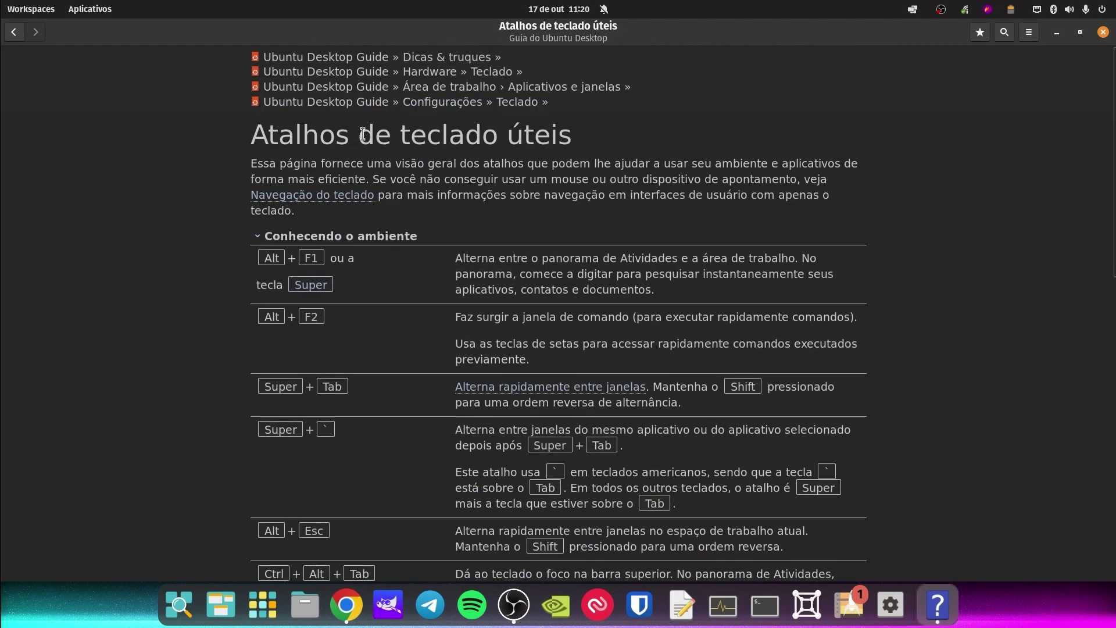
scroll(601, 477, "down", 1)
scroll(601, 476, "down", 15)
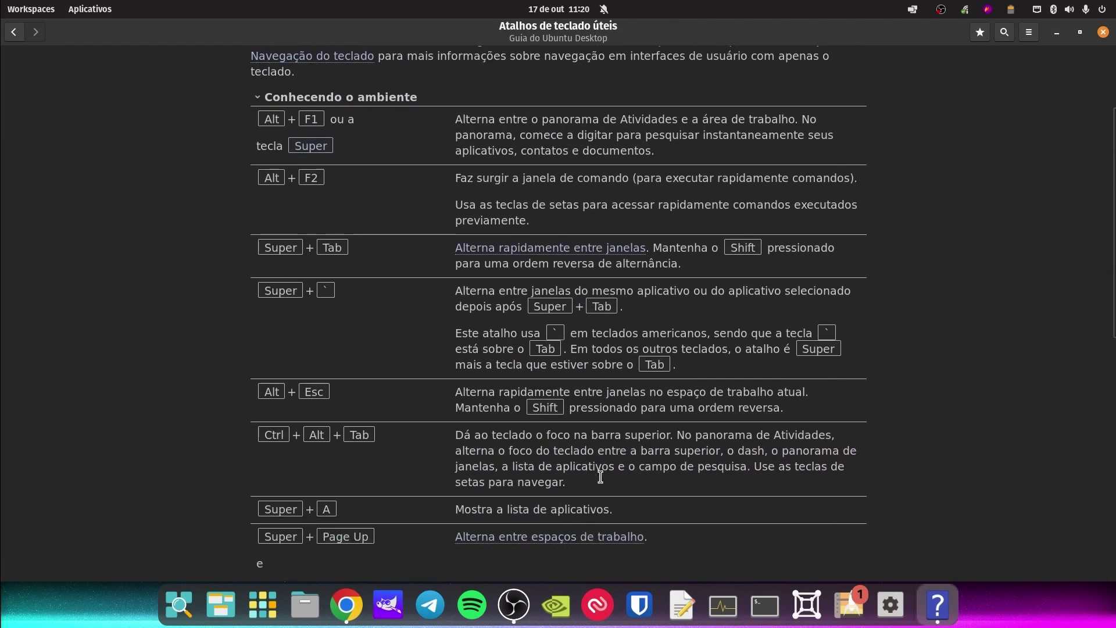
scroll(601, 471, "up", 15)
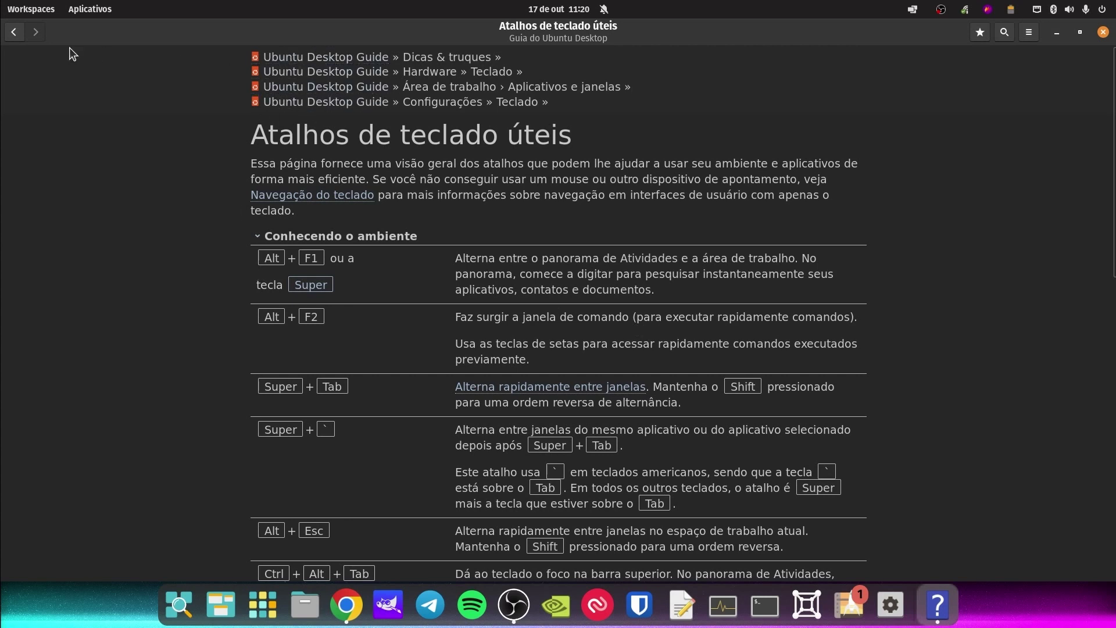
left_click(14, 34)
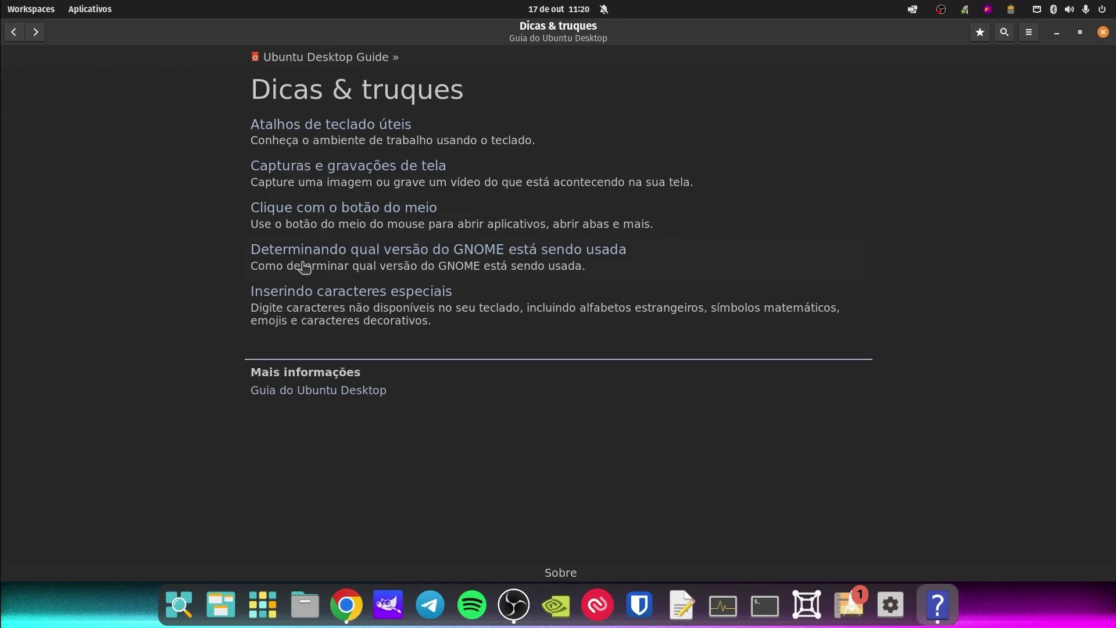
left_click(15, 32)
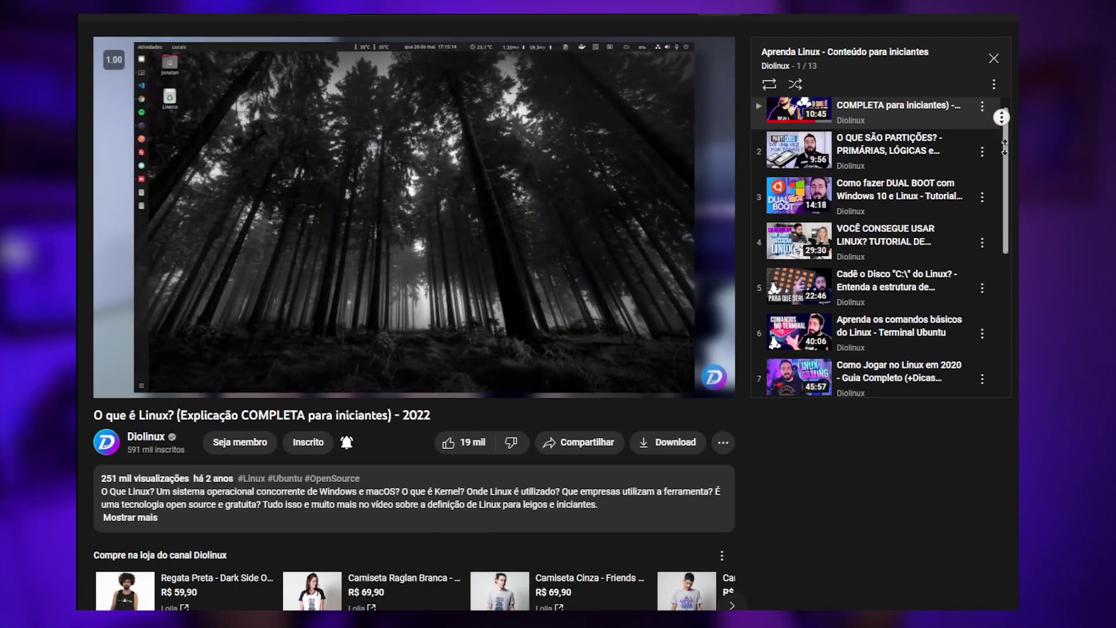
Step: Browse the Aprenda Linux beginners' playlist and the Diolinux channel page on YouTube
scroll(1005, 156, "down", 2)
scroll(1002, 118, "down", 5)
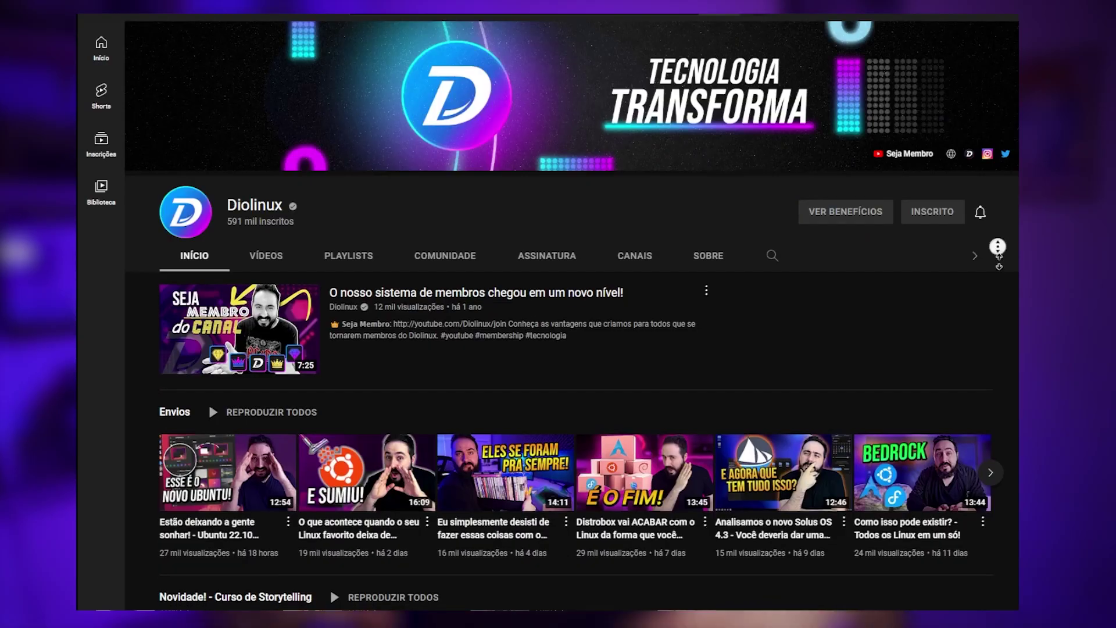
scroll(997, 247, "down", 10)
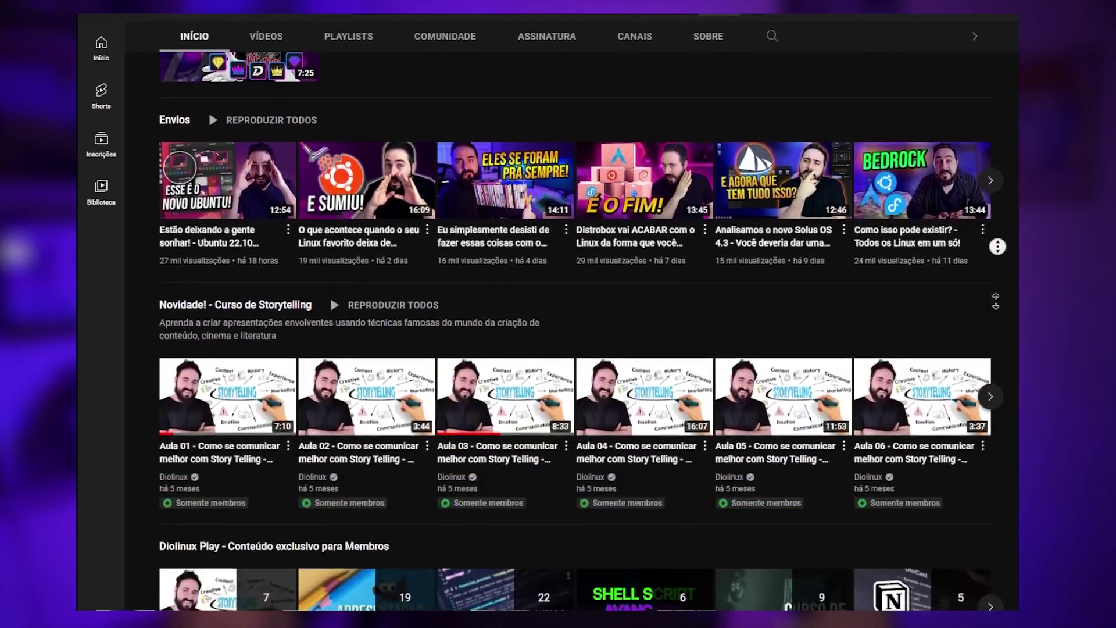
scroll(995, 300, "down", 1)
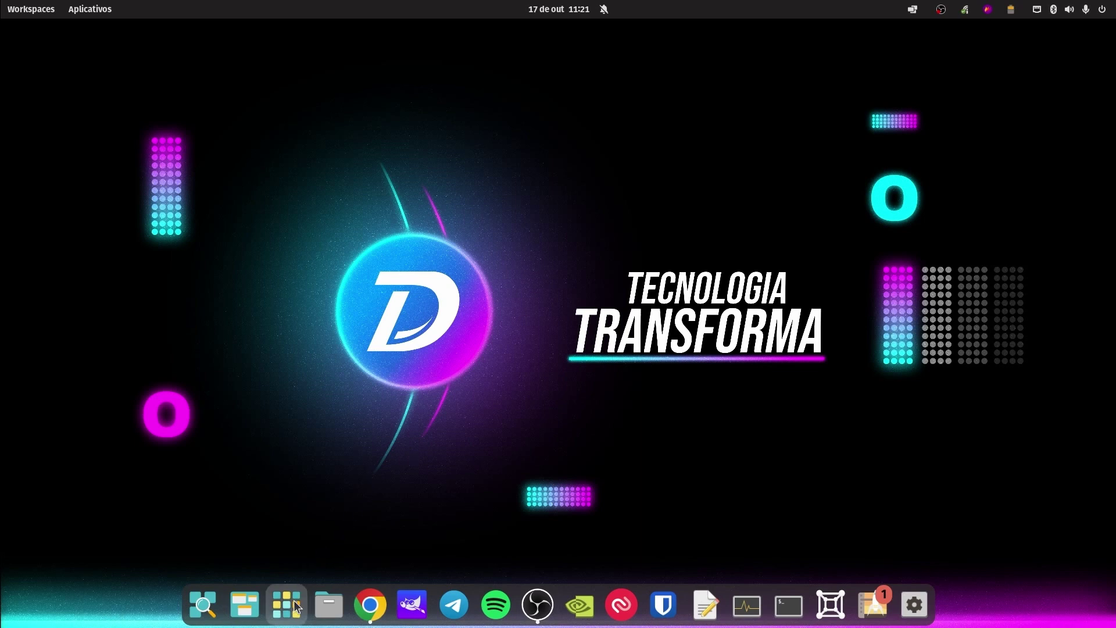
Step: Search the applications for "dis" and open the Discos utility
left_click(295, 607)
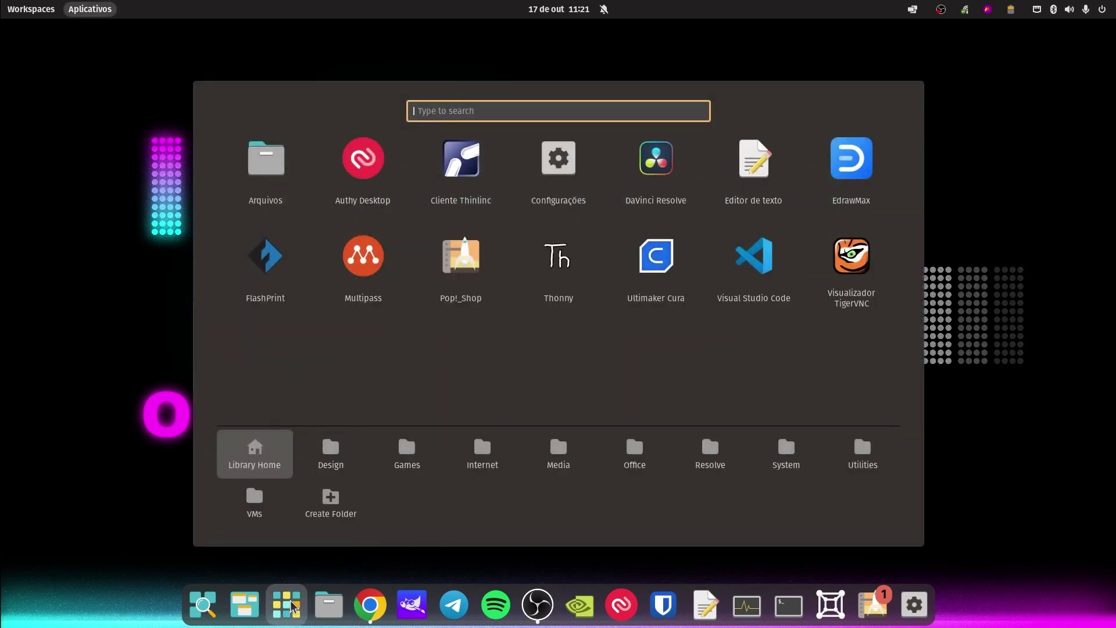
type("diso")
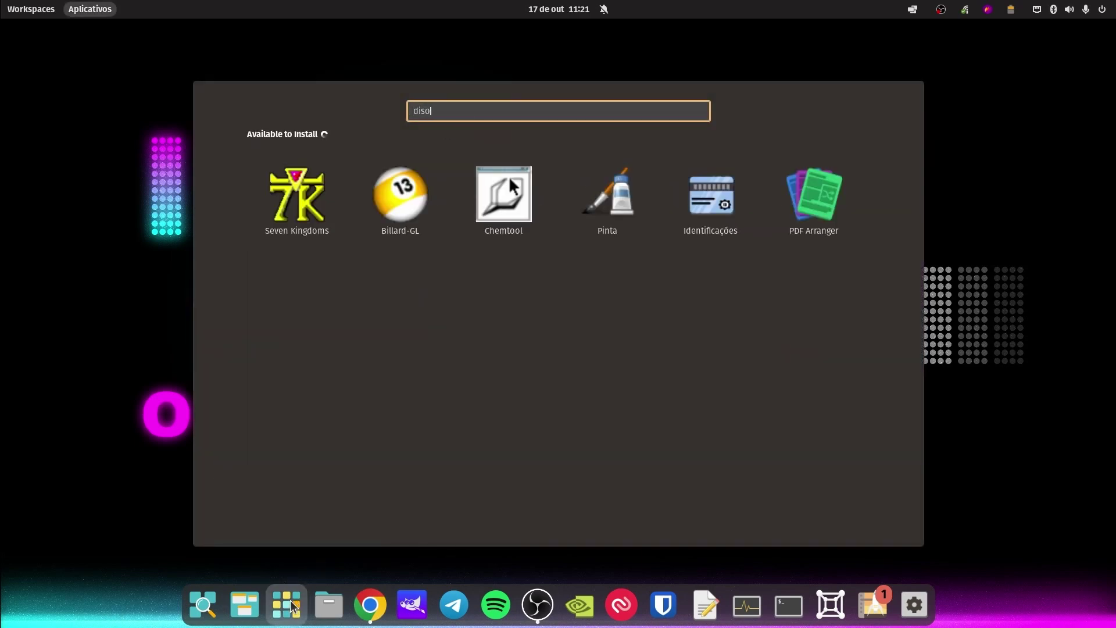
key("BackSpace")
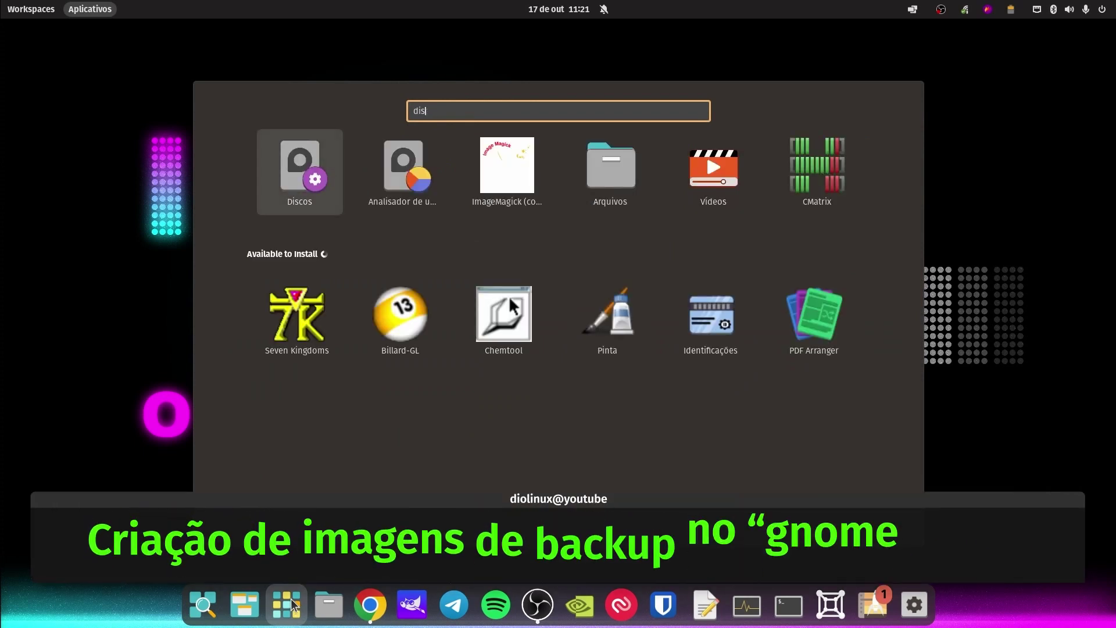
key("Return")
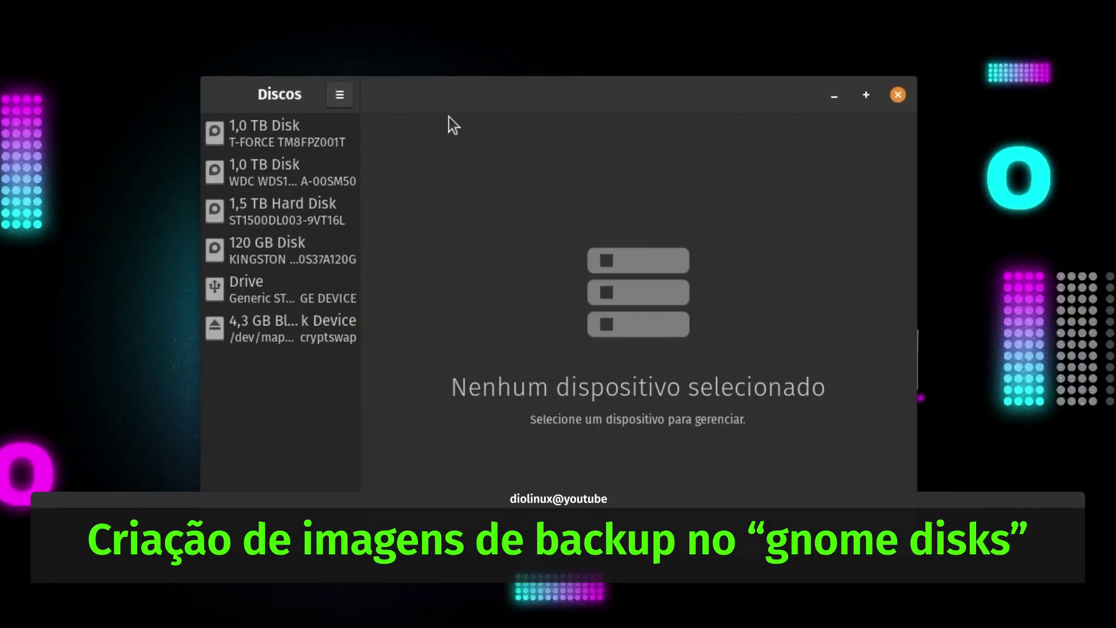
Step: Inspect the Ext4 system partition on the T-FORCE 1,0 TB disk and the 117 GB Ext4 partition on the 120 GB Kingston disk
left_click(342, 96)
left_click(335, 141)
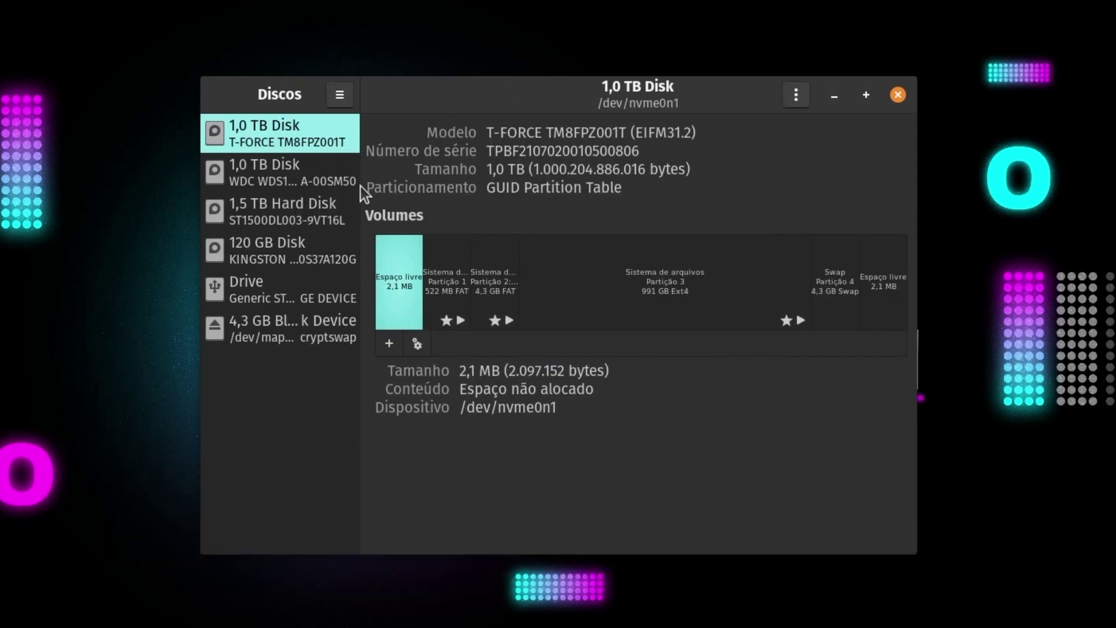
left_click(643, 300)
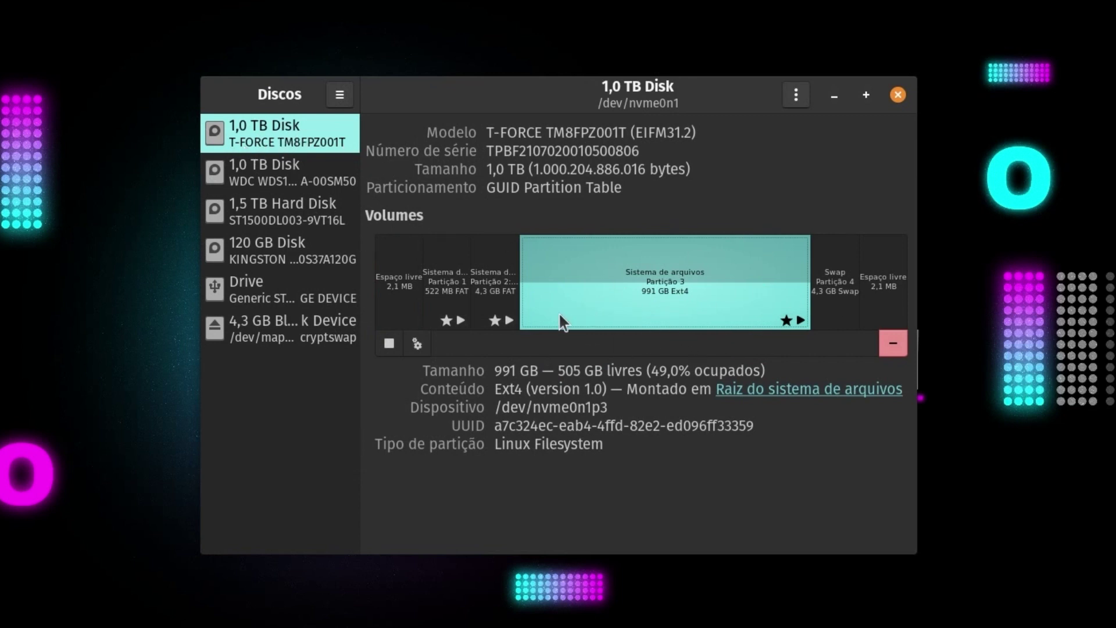
left_click(295, 257)
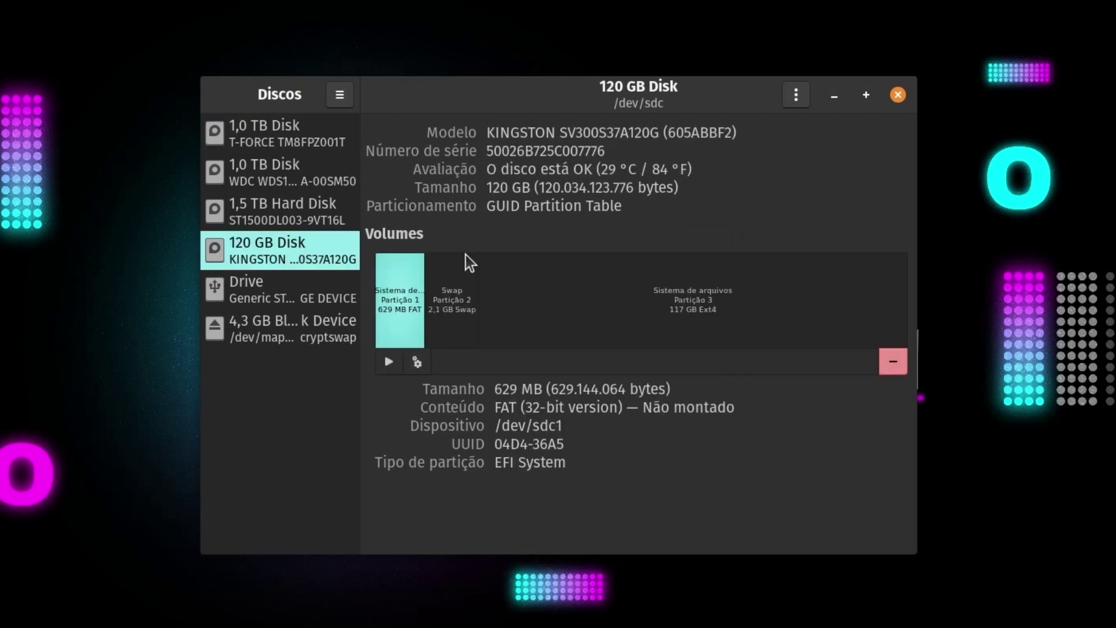
left_click(646, 324)
Step: Move and enlarge the Discos window, and select the 629 MB FAT partition of the 120 GB disk
left_click_drag(676, 78, 607, 40)
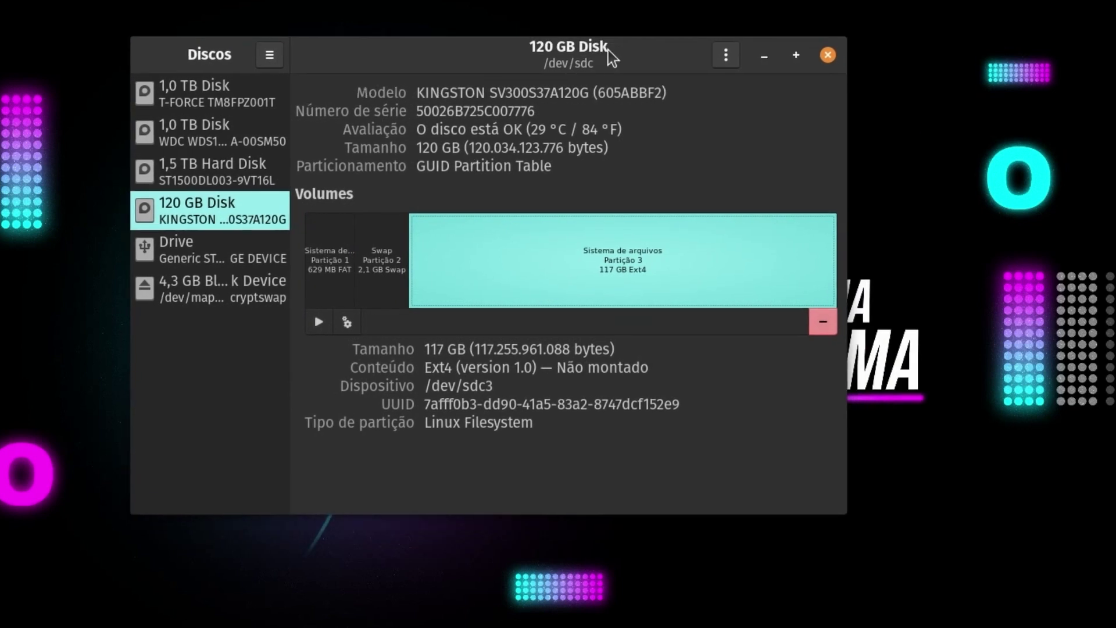
left_click_drag(846, 515, 1041, 583)
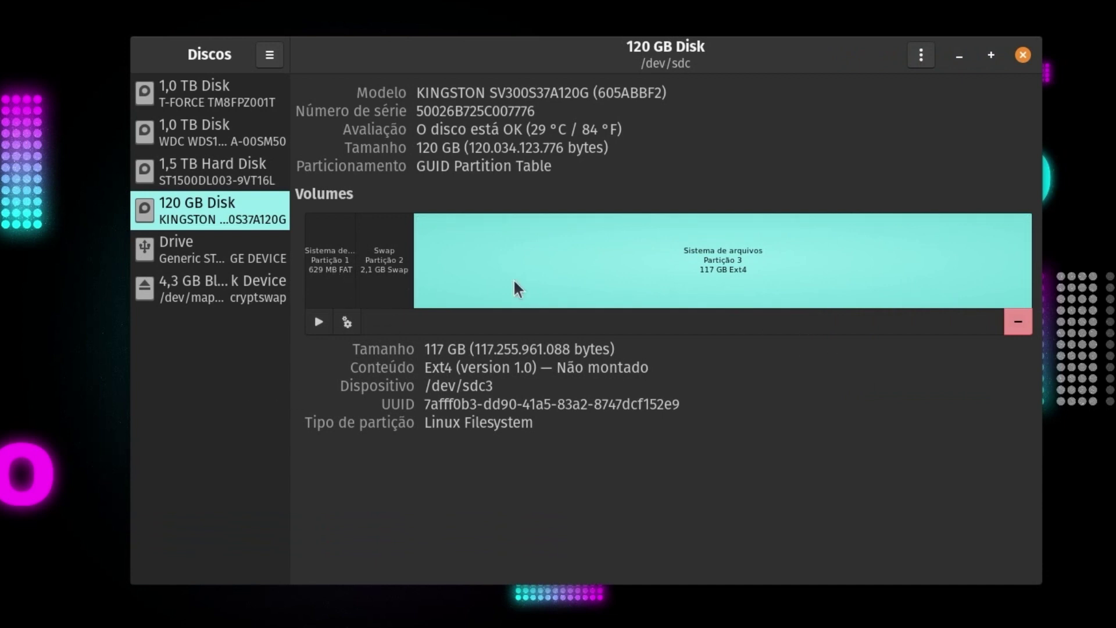
left_click(337, 286)
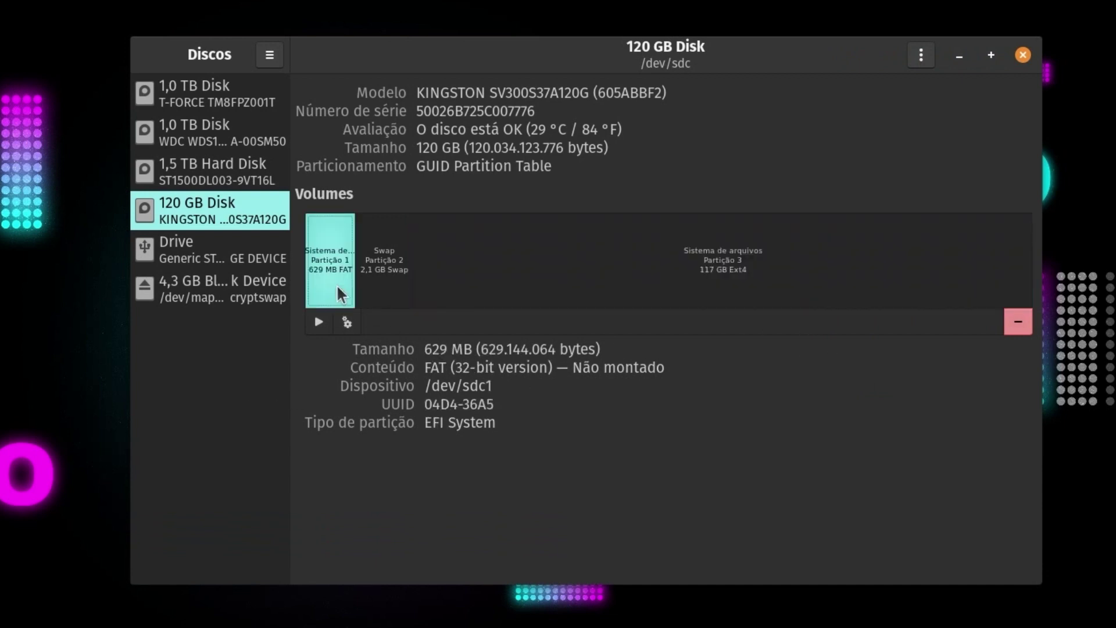
left_click(847, 248)
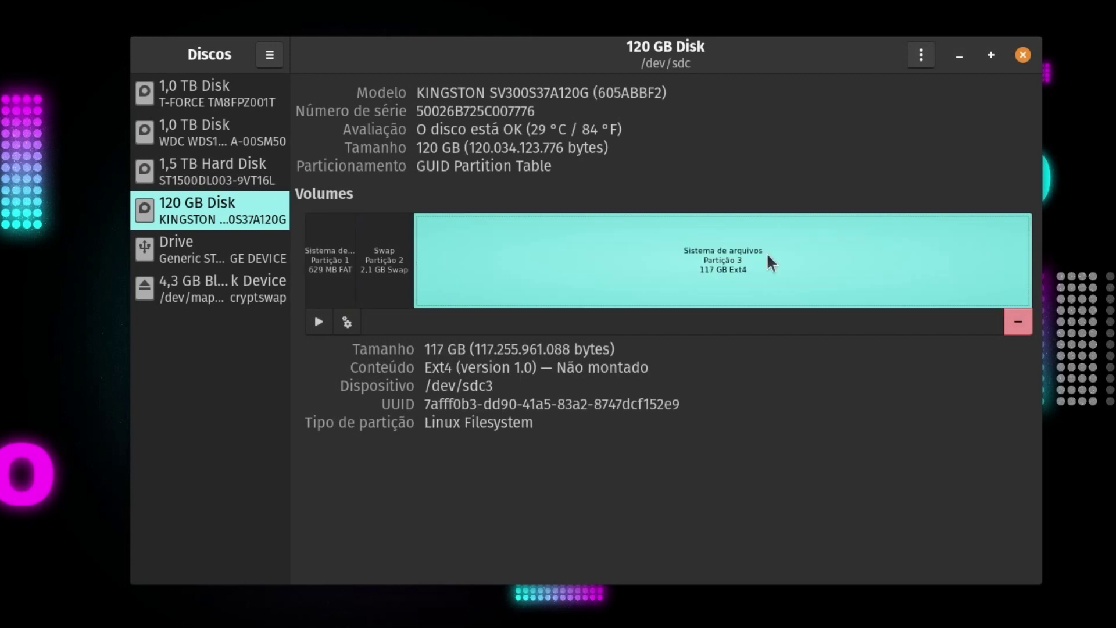
left_click(393, 262)
left_click(319, 270)
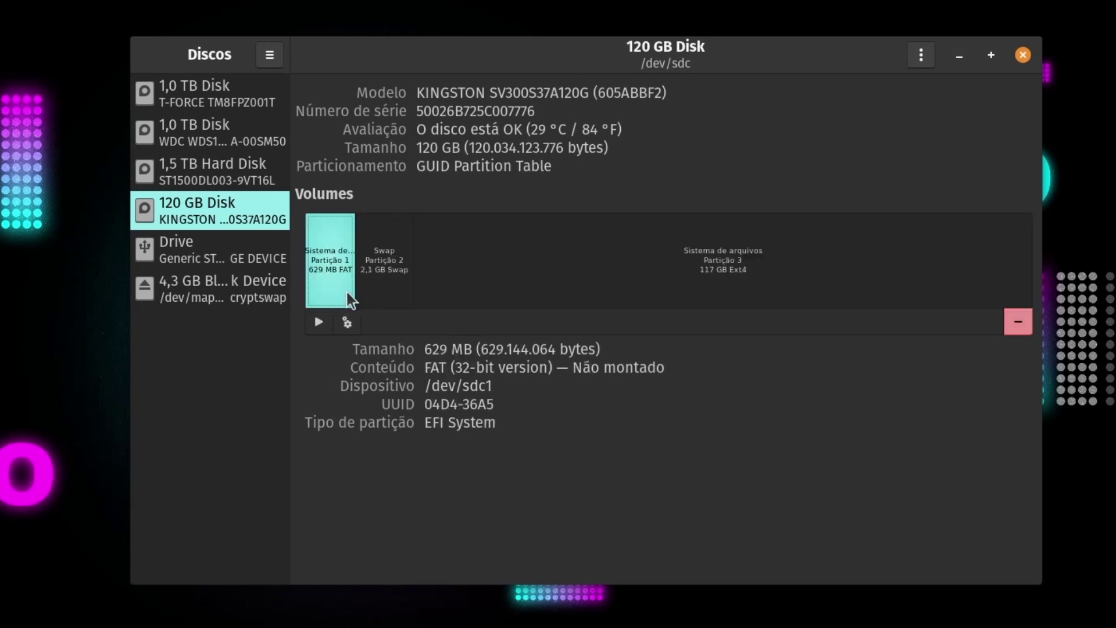
Step: Start creating an image of the 629 MB FAT partition and name it "boot do sistema.img"
left_click(353, 329)
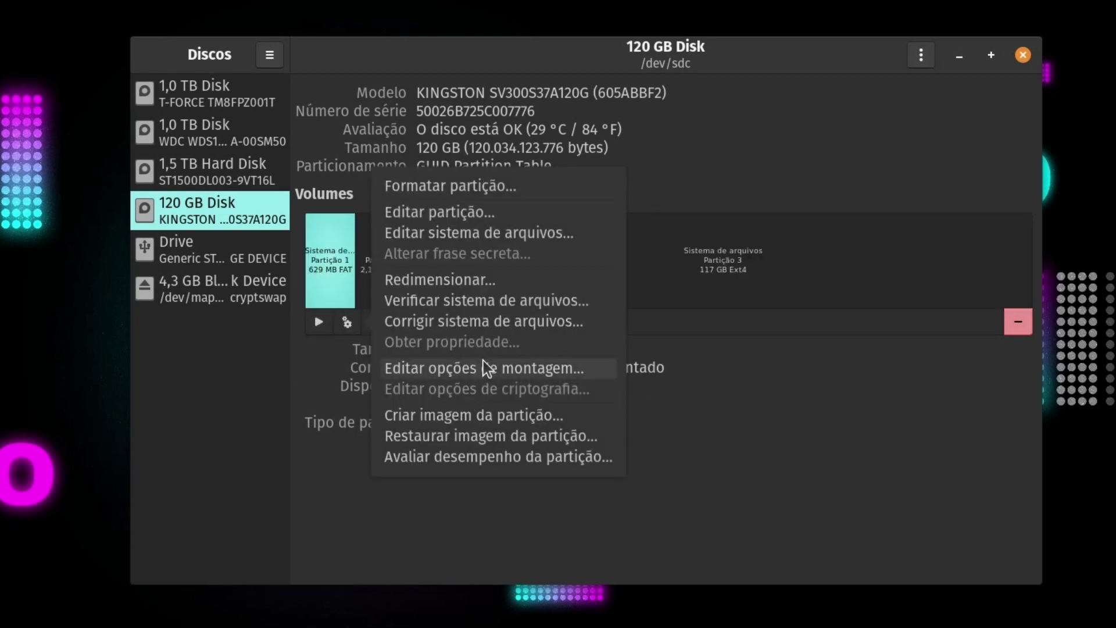
left_click(580, 417)
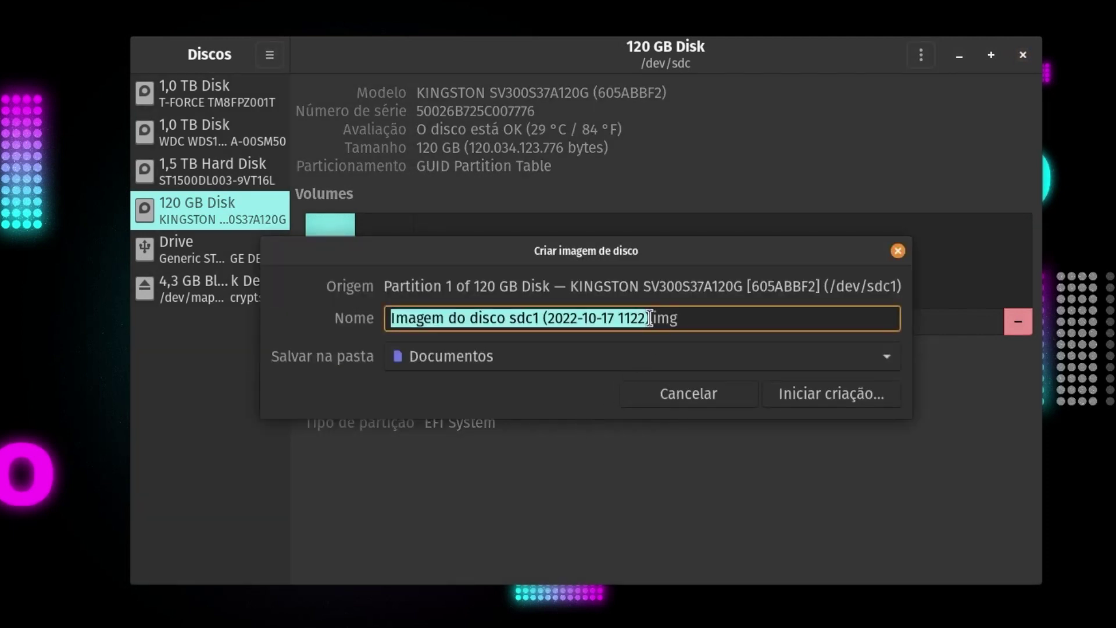
left_click(603, 318)
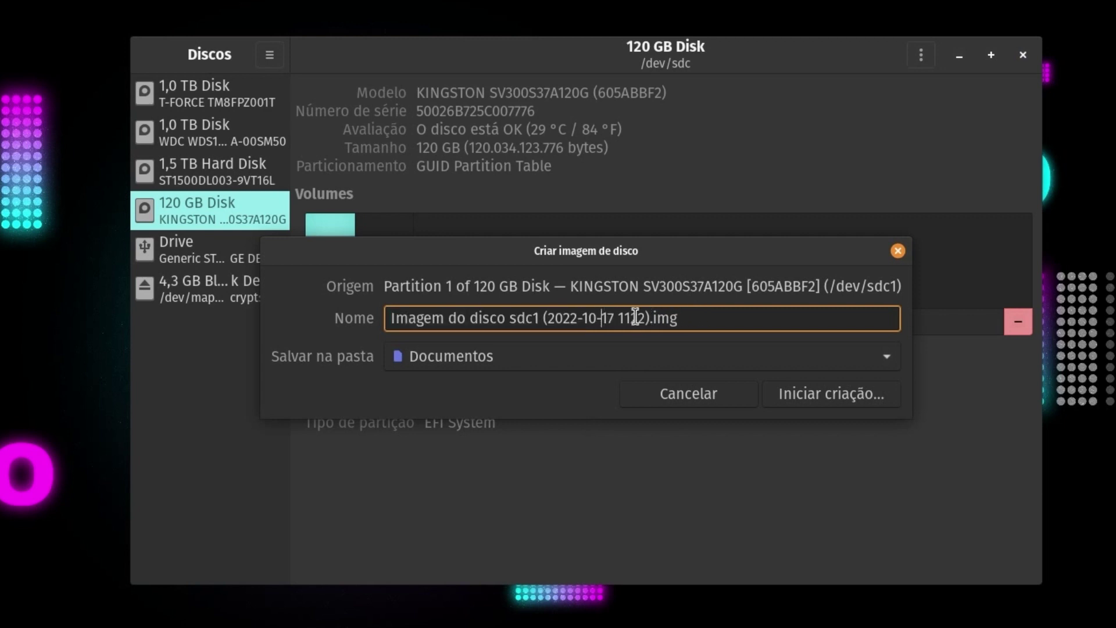
left_click_drag(650, 318, 374, 316)
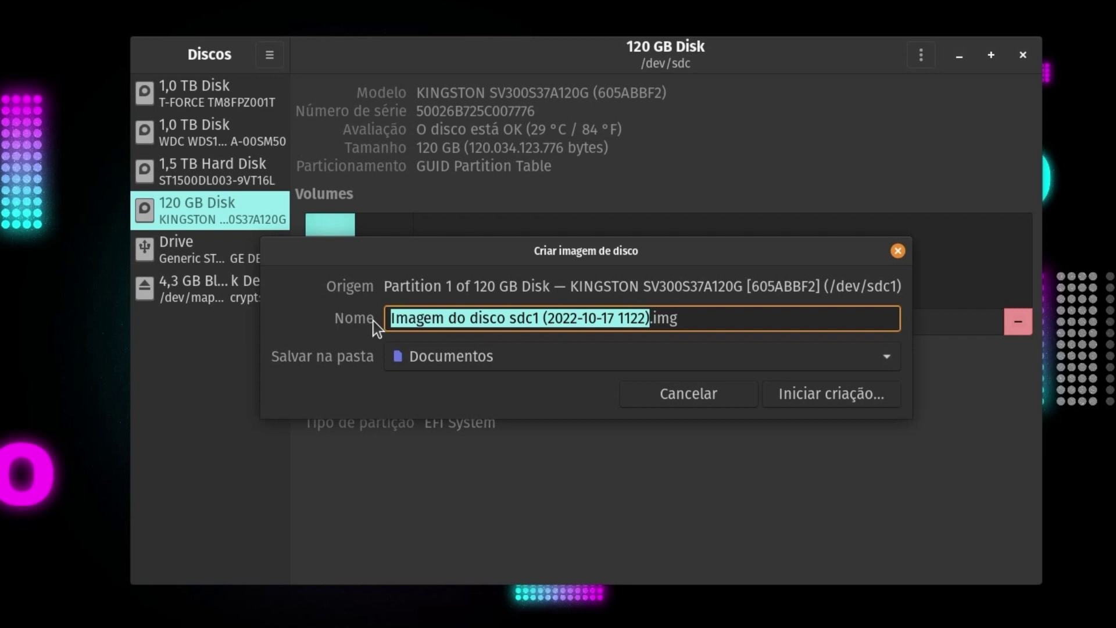
type("boot do")
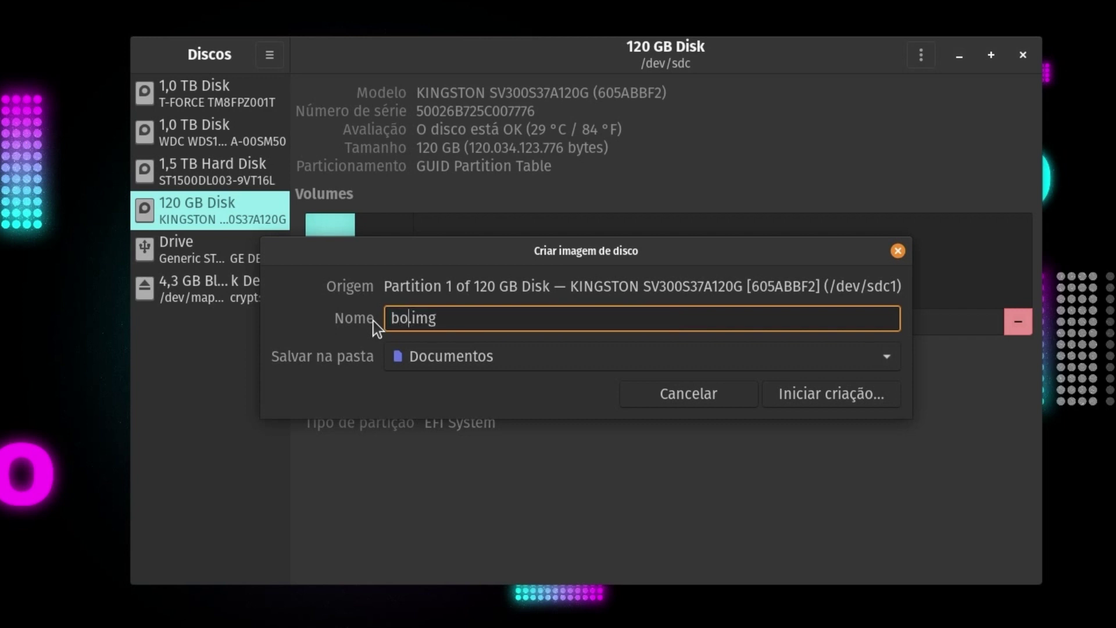
type(" sistema")
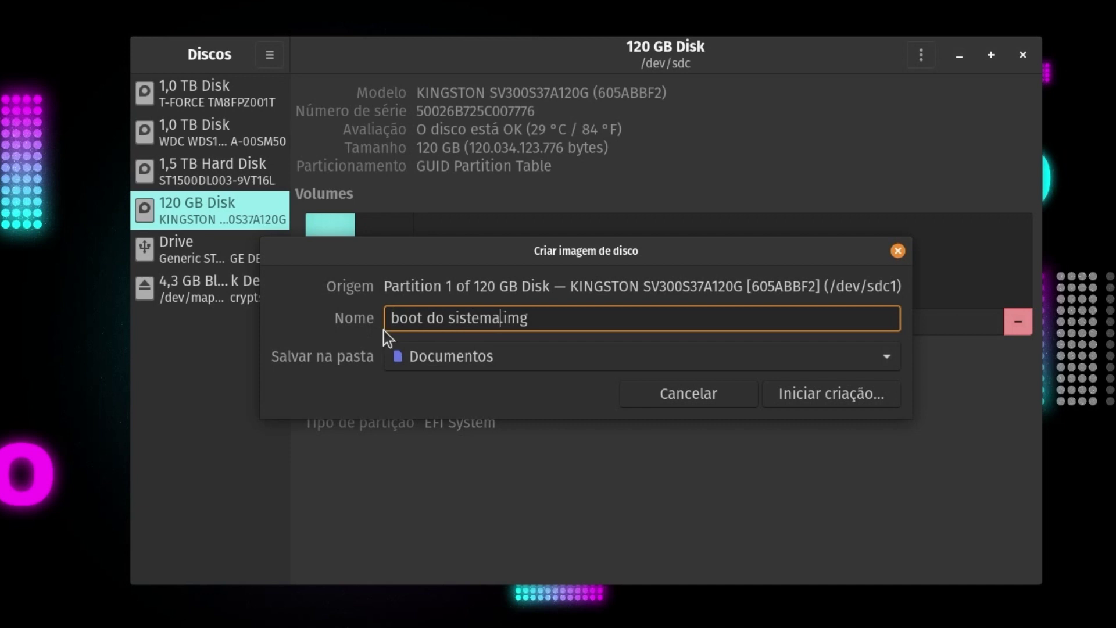
Step: Save the partition image in the TEMP folder, start its creation and authenticate with the account password
left_click(535, 355)
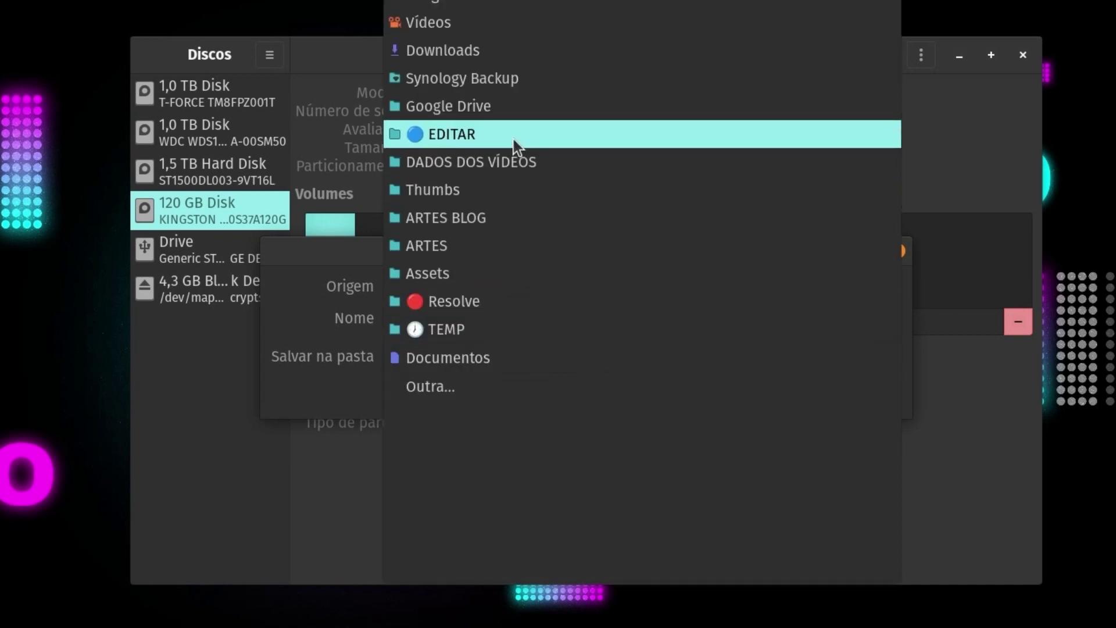
left_click(477, 328)
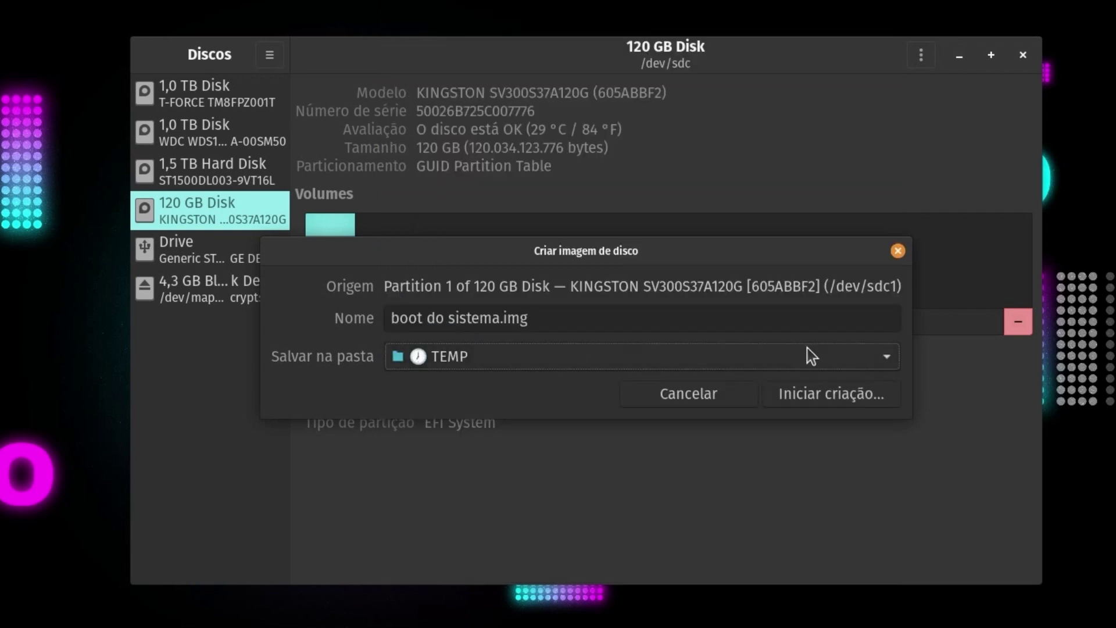
left_click(819, 400)
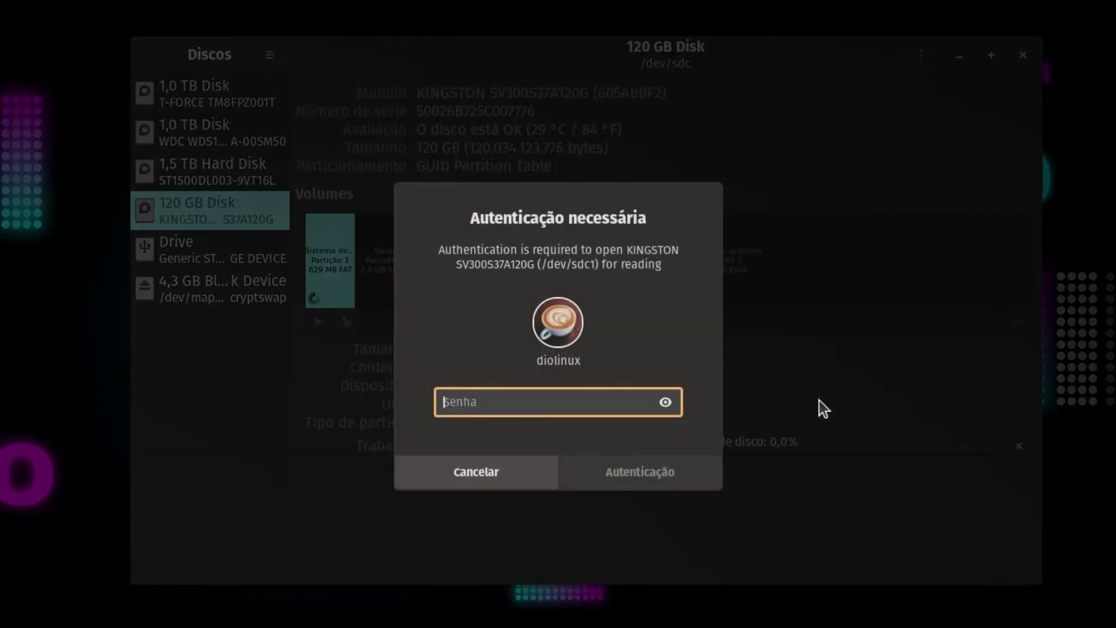
type("************")
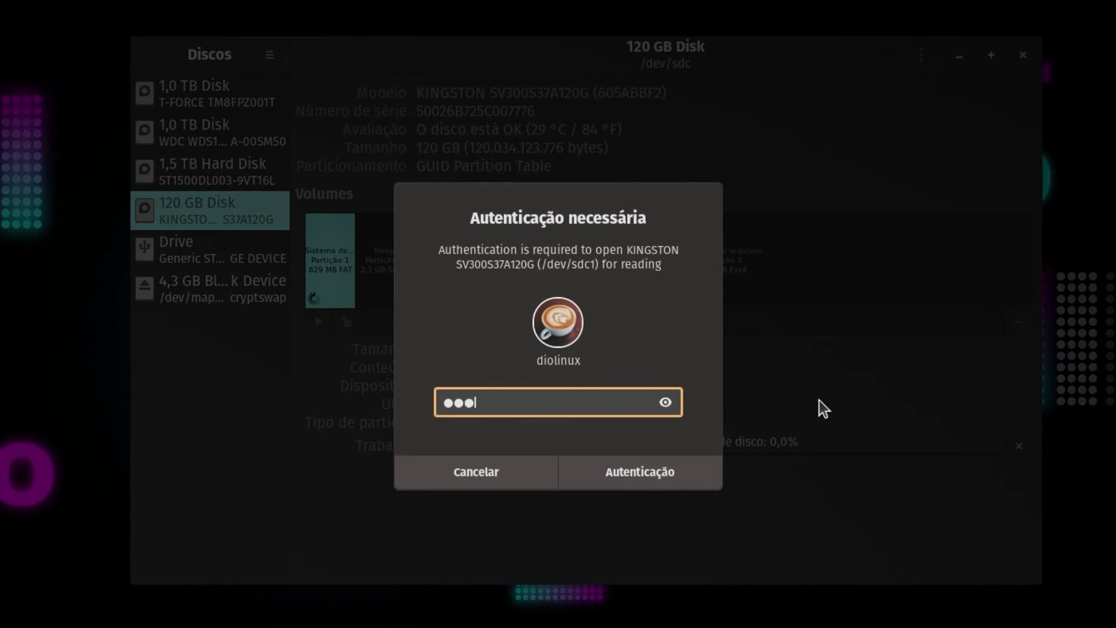
key("Return")
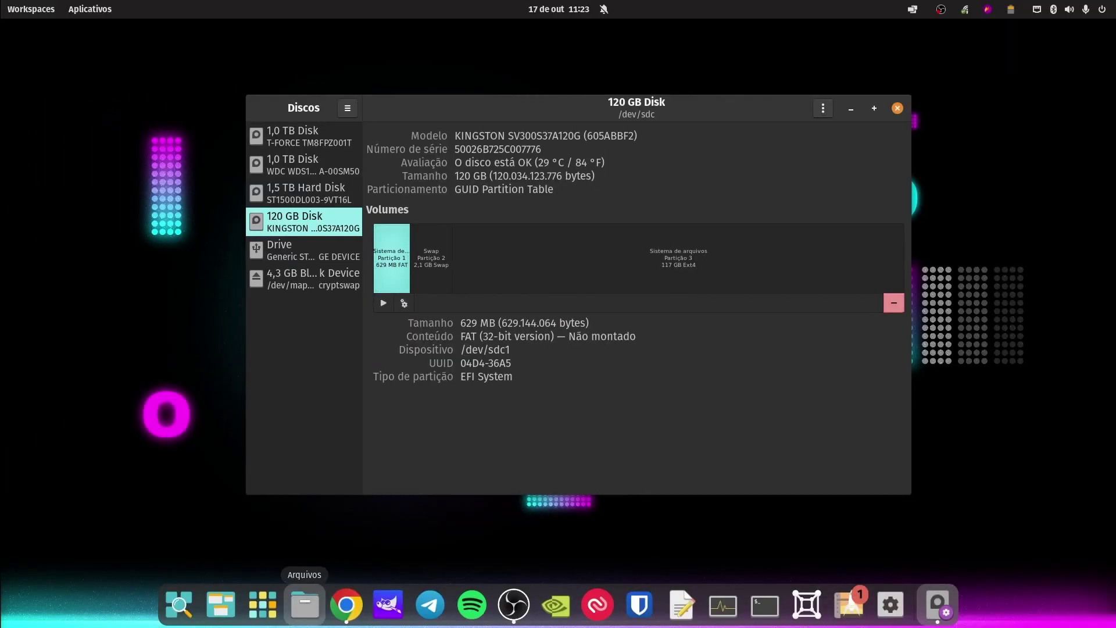
Step: Open the TEMP folder in the file manager and check the properties of boot do sistema.img
left_click(305, 604)
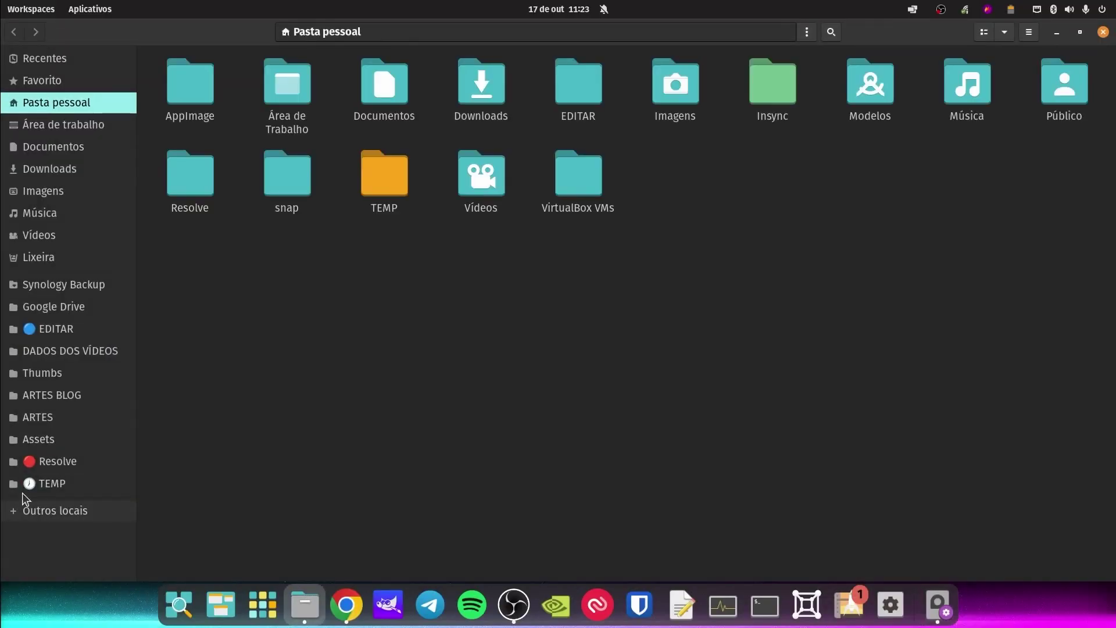
left_click(61, 481)
left_click(1058, 129)
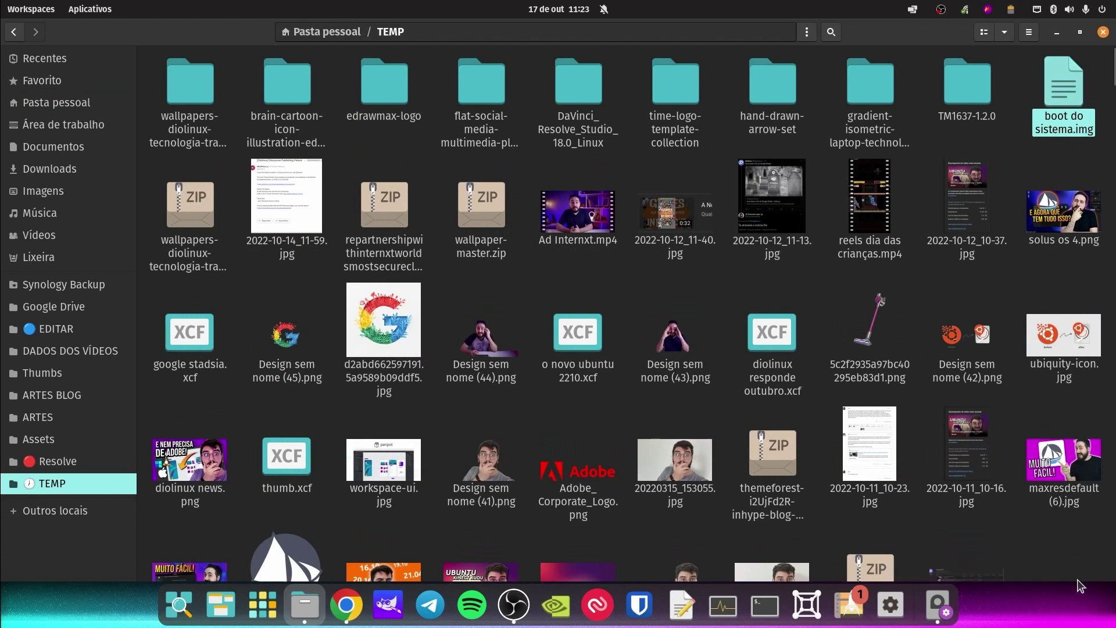
right_click(1032, 144)
left_click(936, 369)
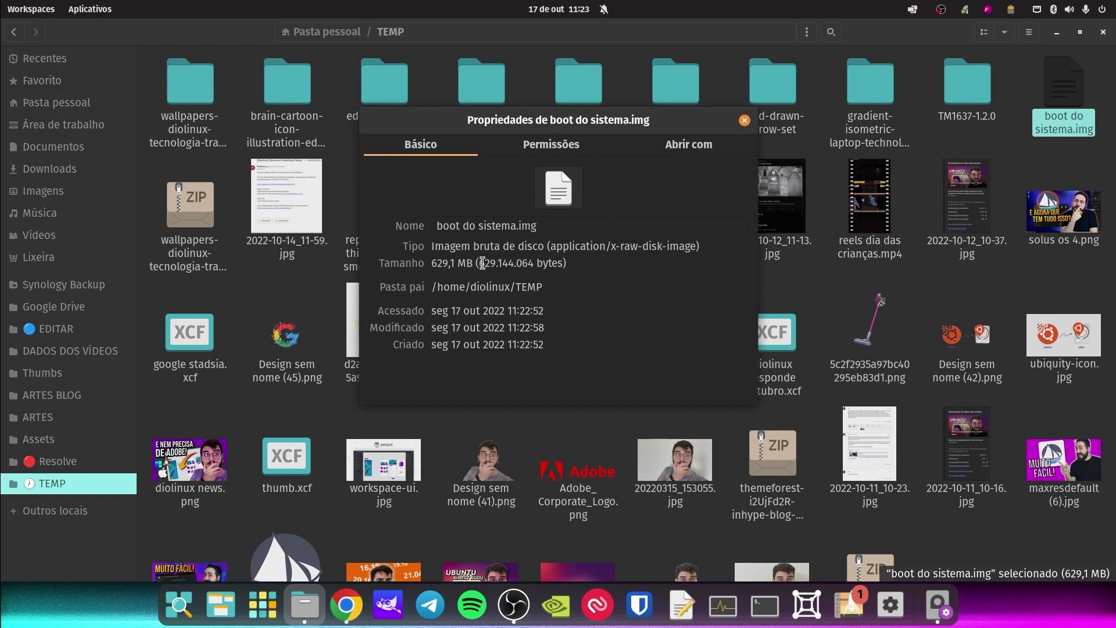
key("Escape")
Step: Restore the file manager to a smaller window and mount boot do sistema.img with Montador de imagem de disco
left_click_drag(842, 109, 824, 61)
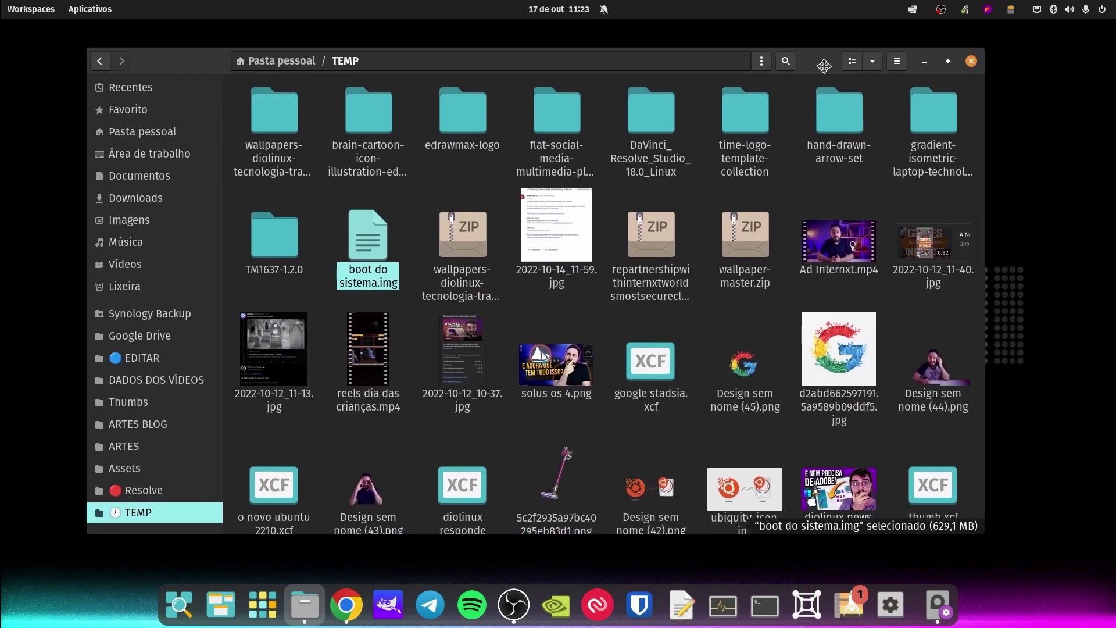
right_click(370, 272)
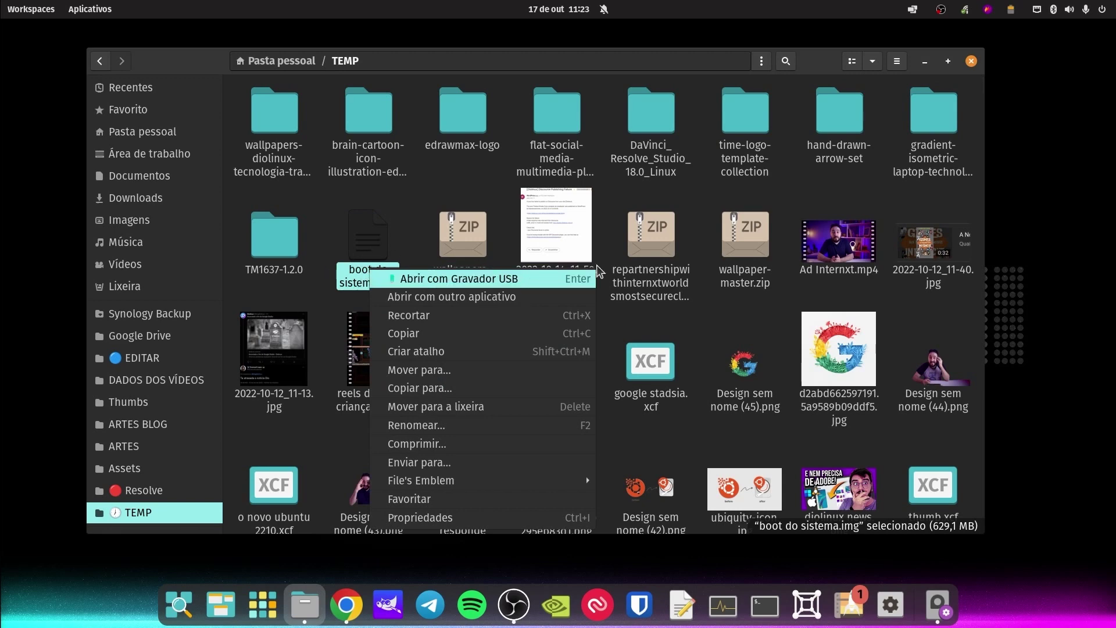
left_click(545, 297)
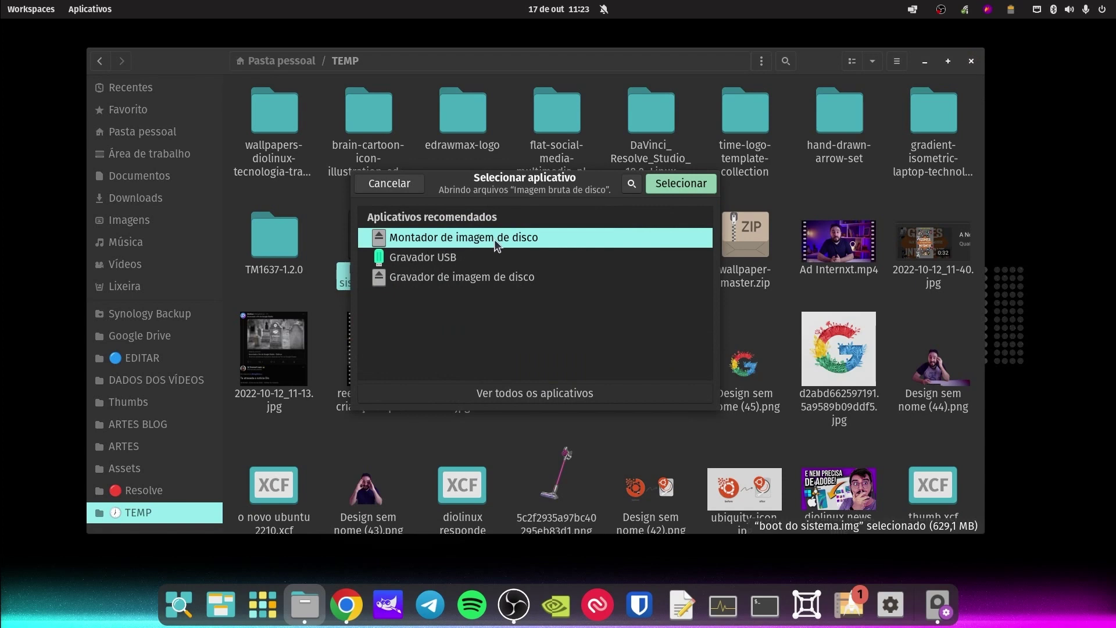
left_click(673, 186)
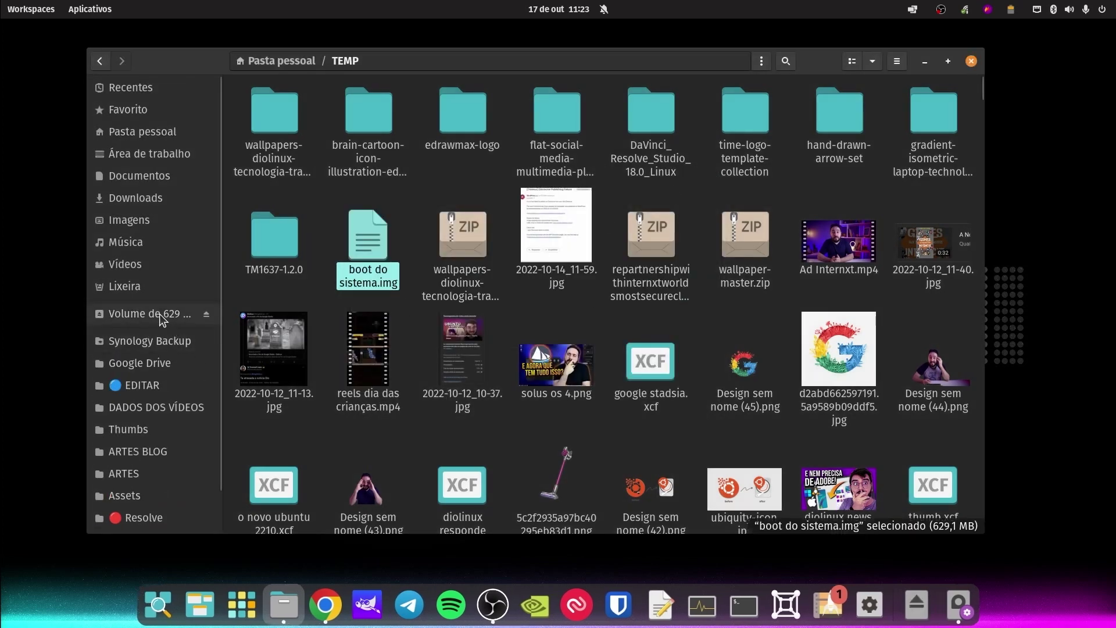
Step: Browse the mounted 629 MB volume, looking inside its EFI and loader folders
left_click(160, 314)
left_click_drag(289, 228, 656, 99)
left_click(470, 275)
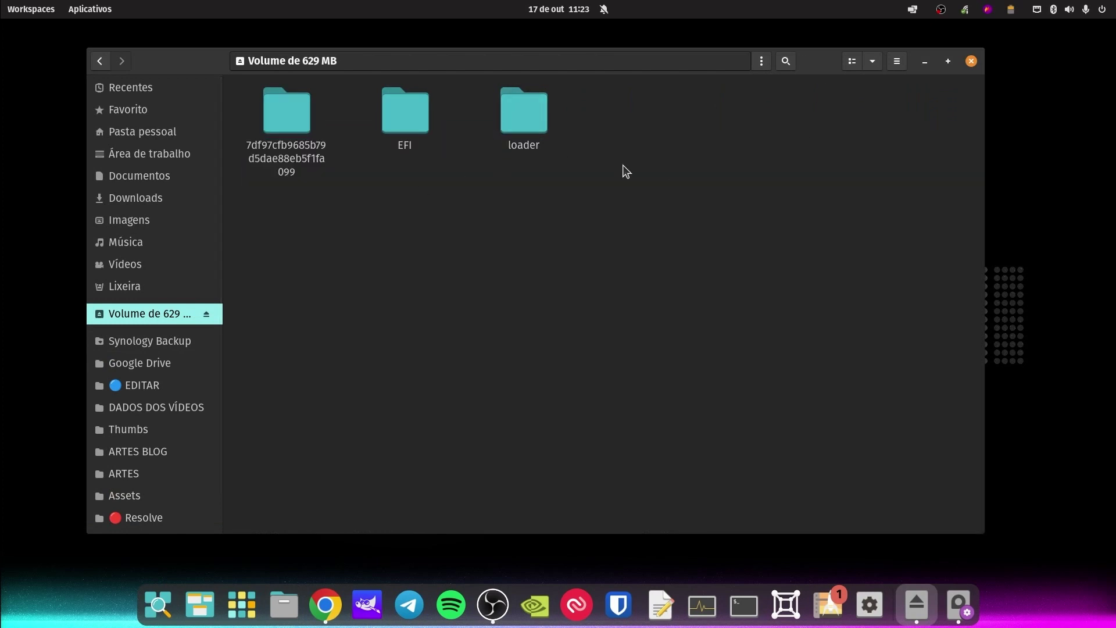
double_click(405, 113)
key("alt+Left")
double_click(518, 96)
key("alt+Left")
key("alt+Left")
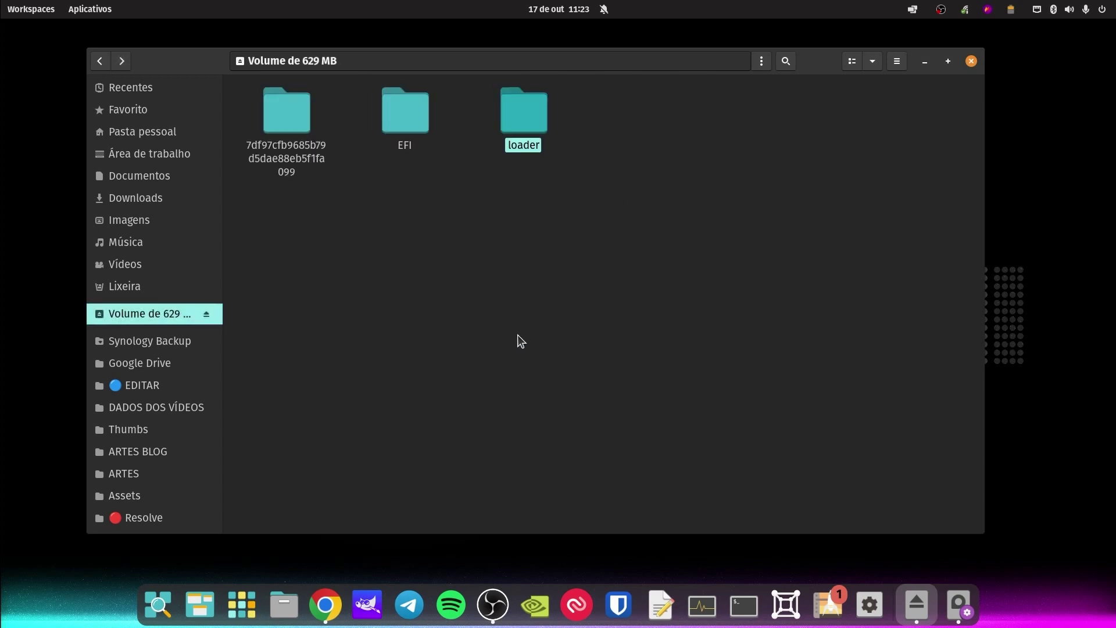
Step: Unmount the 629 MB volume and look over the actions available for boot do sistema.img
left_click(208, 318)
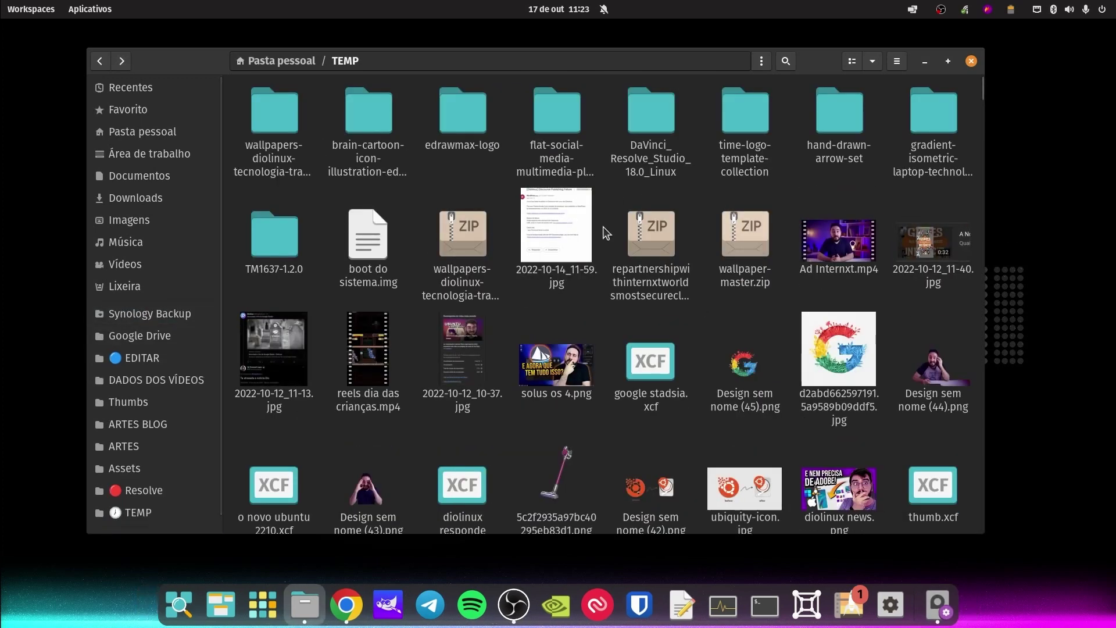
left_click(382, 271)
right_click(374, 272)
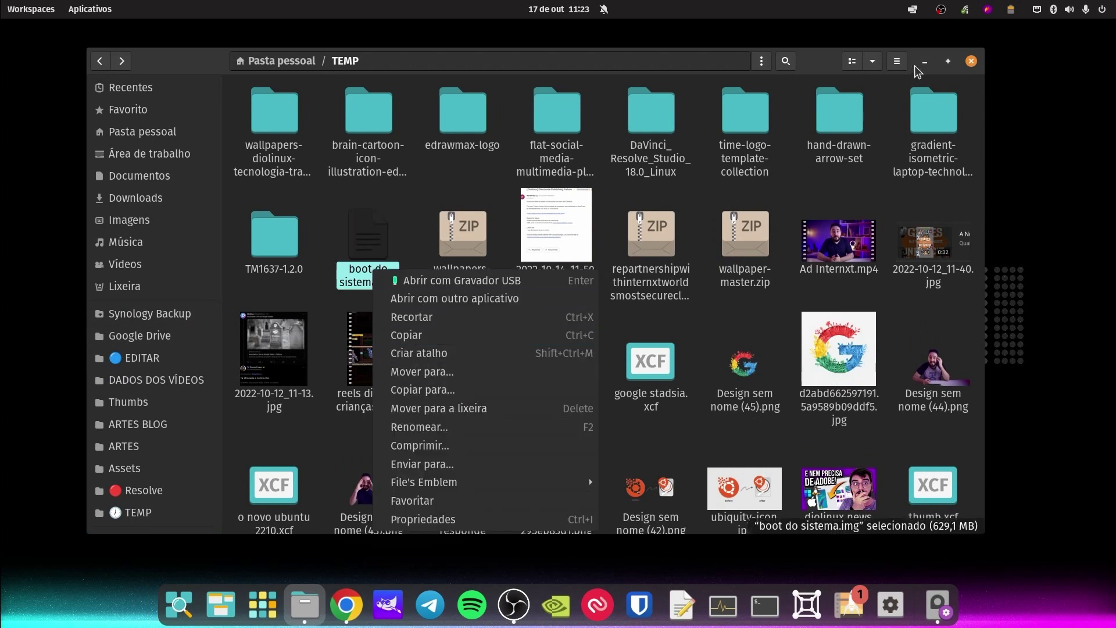
left_click(972, 68)
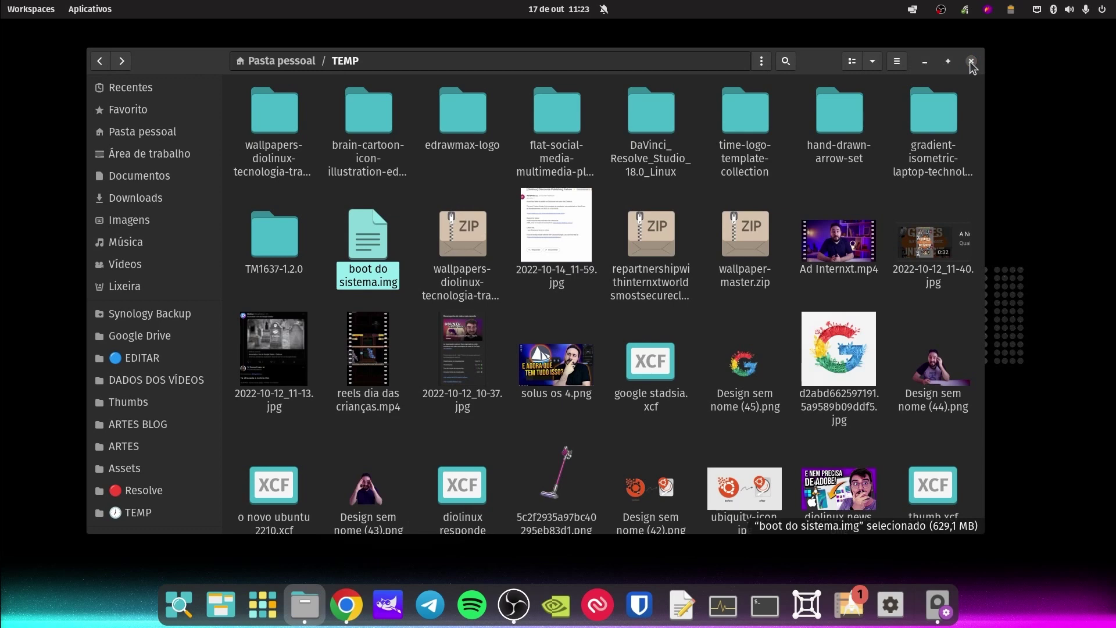
Step: Close the file manager, switch to Disks and restore boot do sistema.img from TEMP onto Partition 1 of the 120 GB disk
left_click(972, 61)
left_click(938, 604)
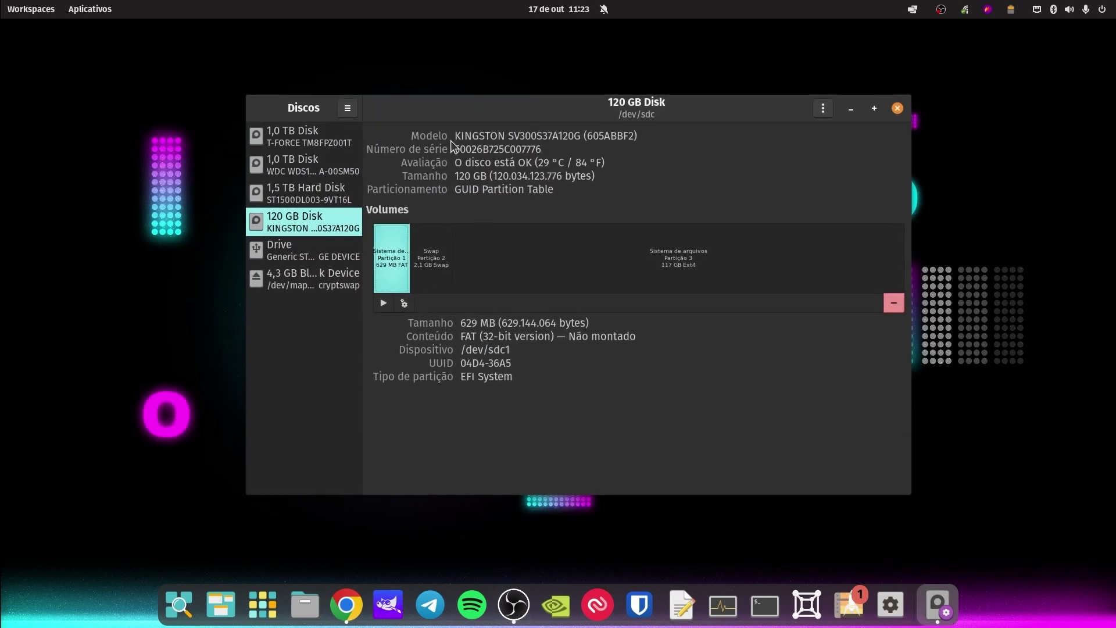
left_click_drag(563, 104, 529, 85)
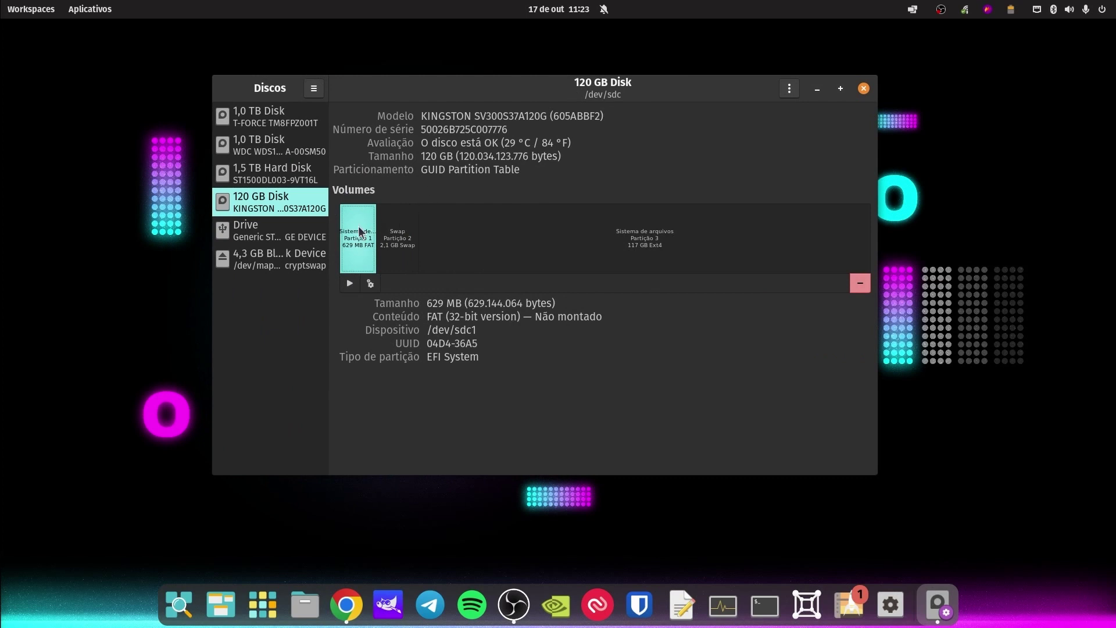
left_click(369, 284)
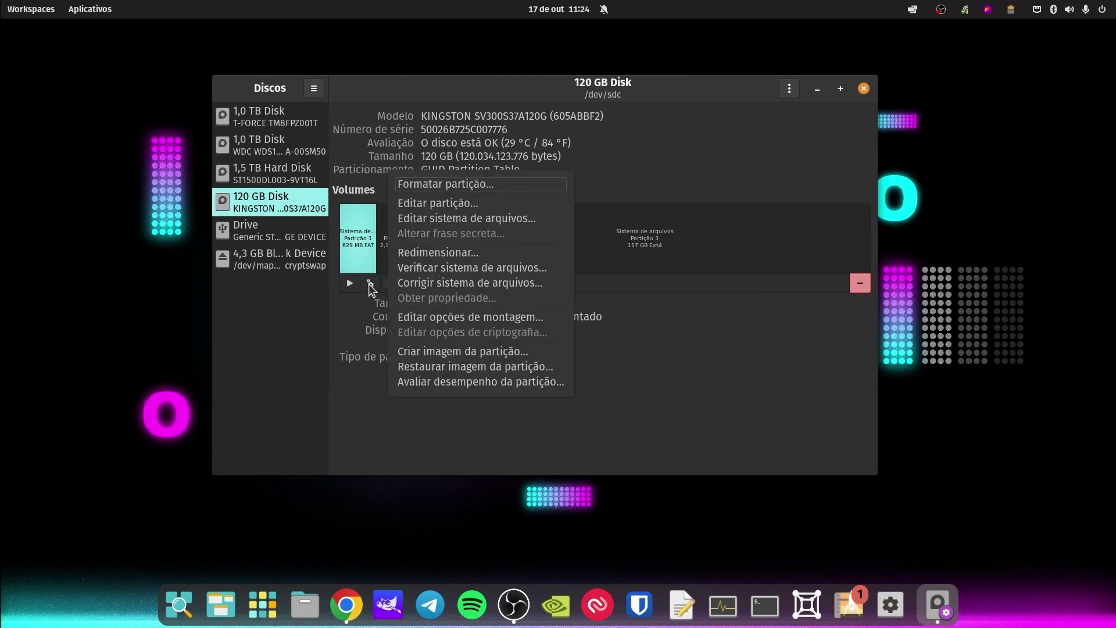
left_click(554, 371)
left_click(530, 265)
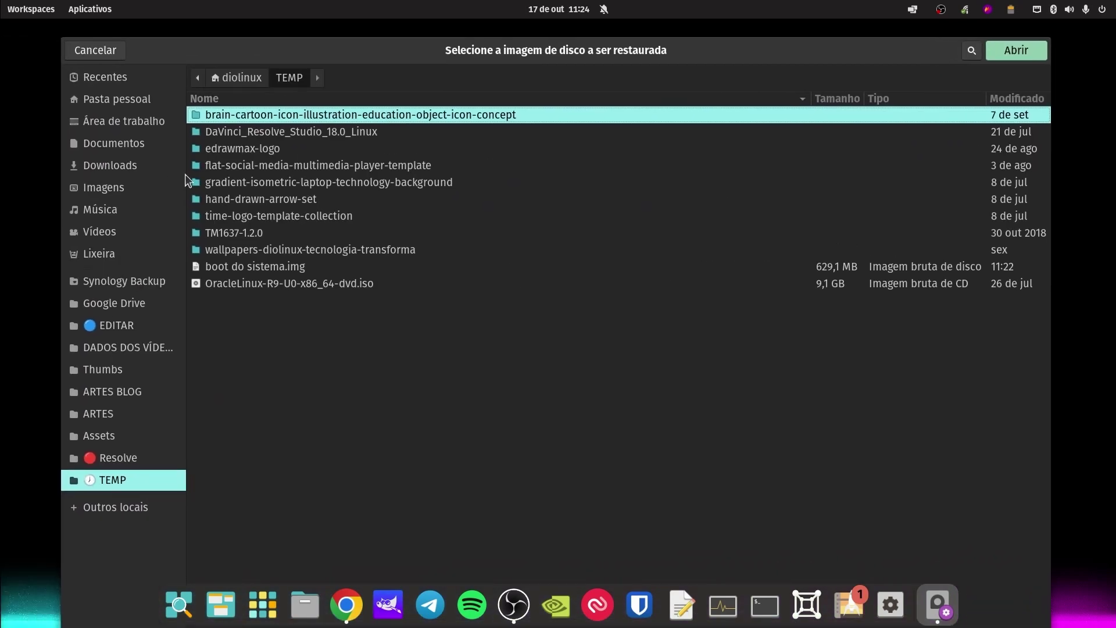
left_click(264, 269)
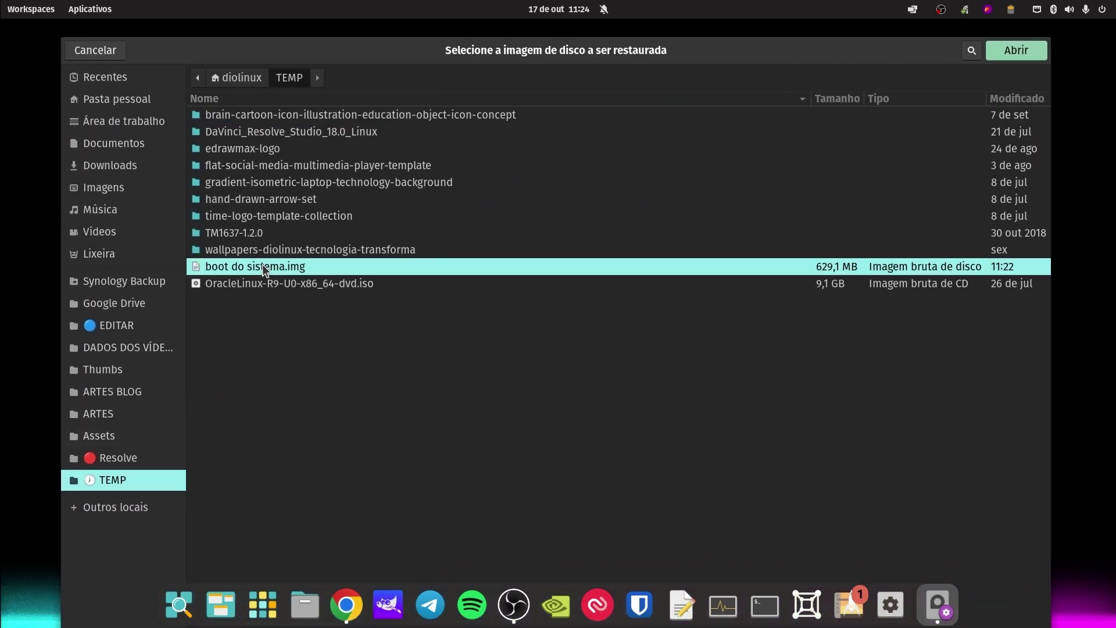
left_click(1013, 52)
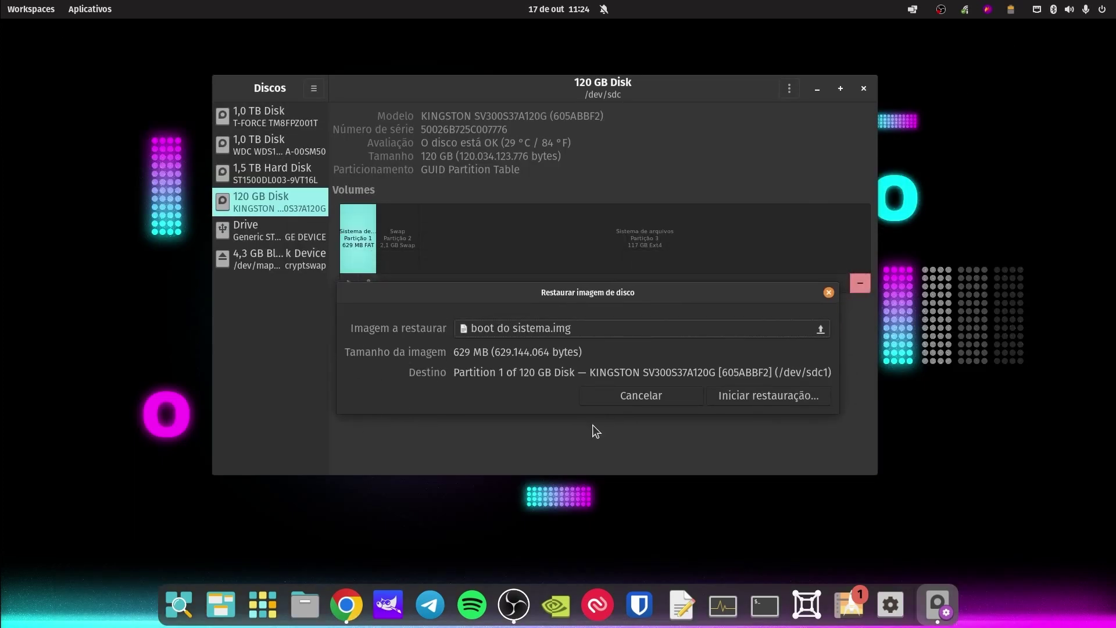
left_click(776, 399)
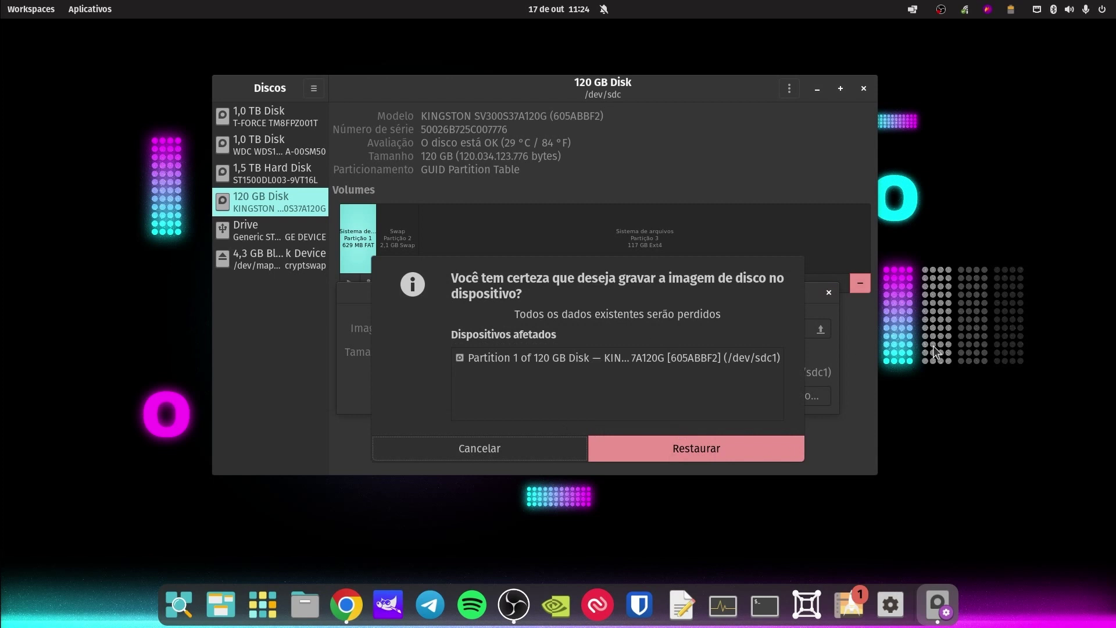
left_click(694, 448)
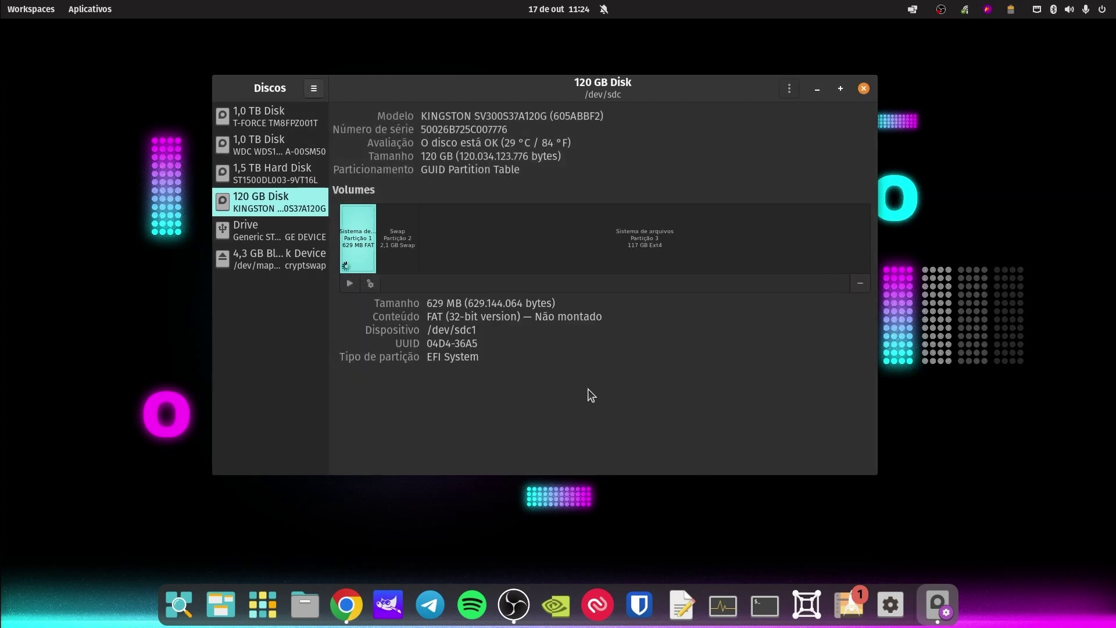
Step: Look over the FAT, swap and Ext4 partitions of the 120 GB disk
left_click(609, 255)
left_click(401, 247)
left_click(442, 247)
left_click(364, 255)
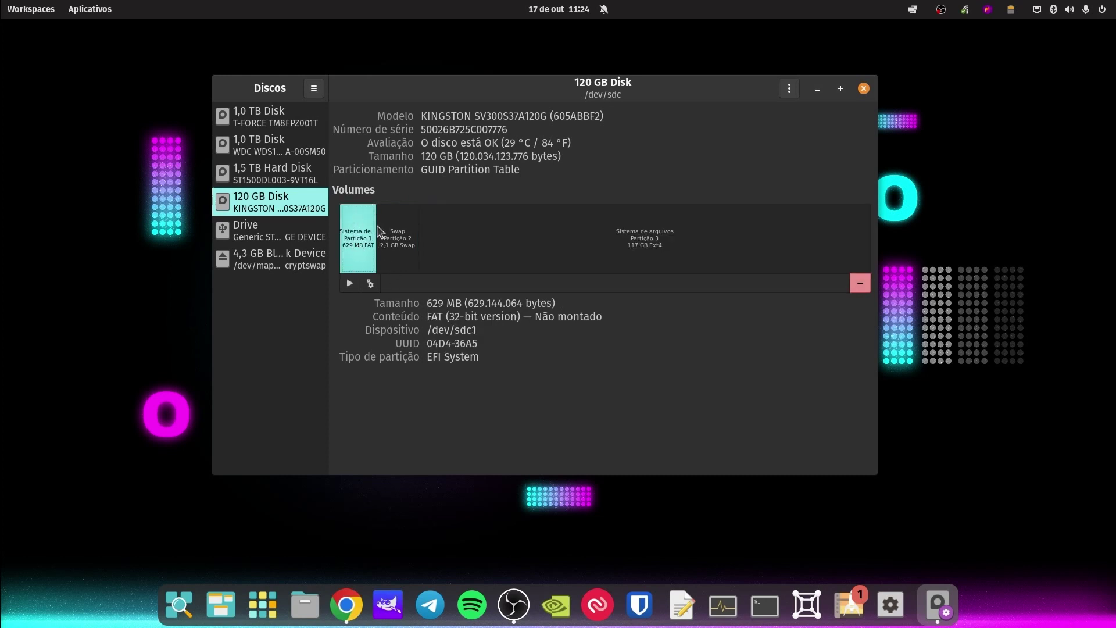
left_click(564, 239)
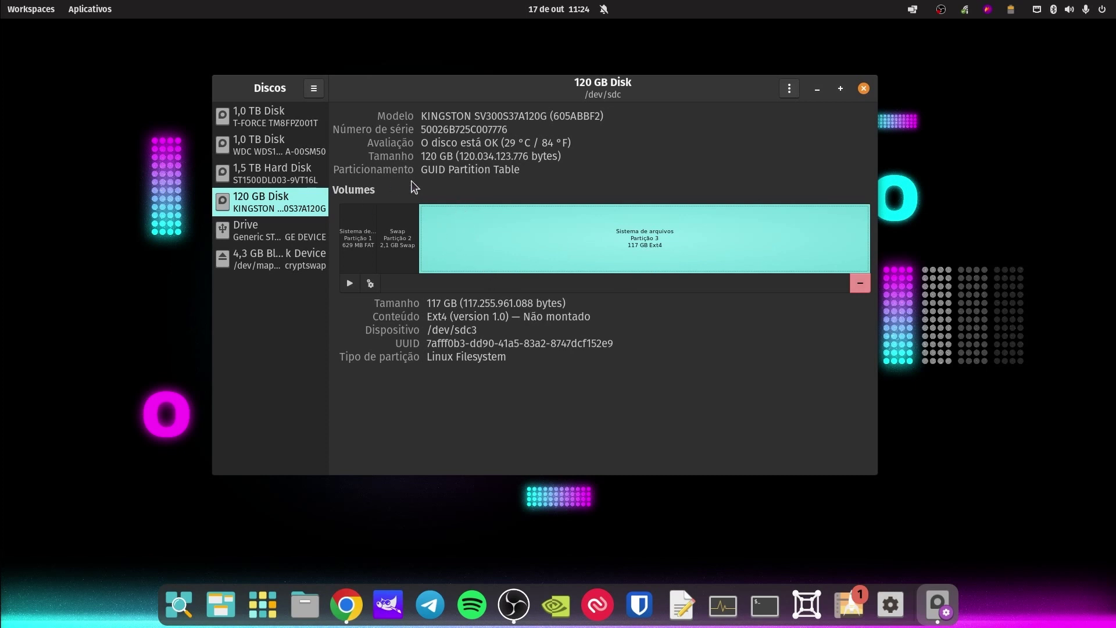
left_click(359, 253)
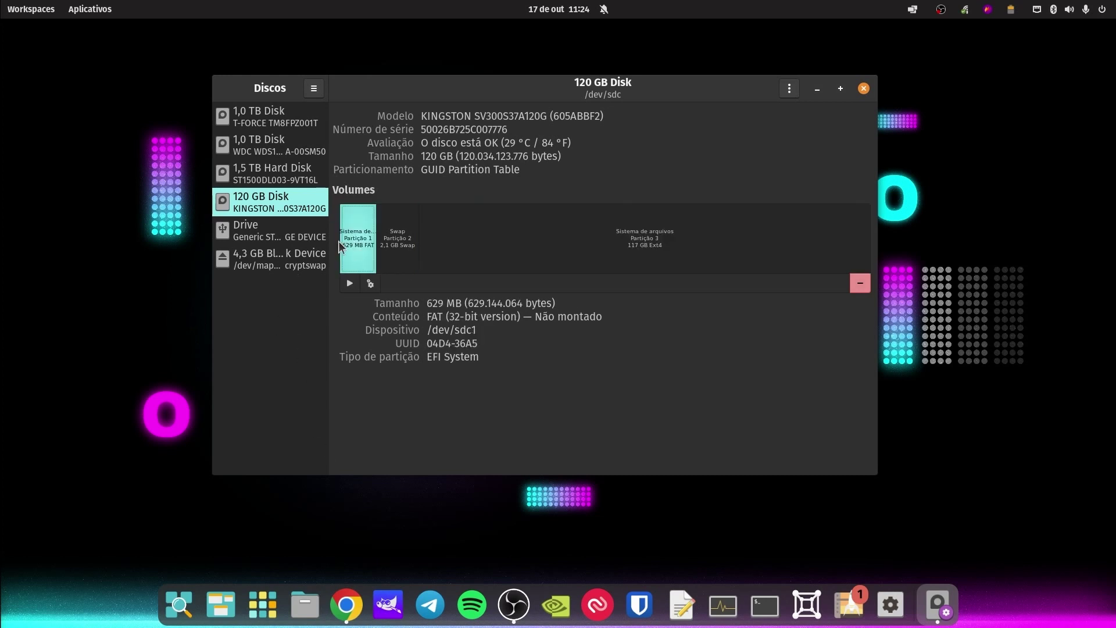
Step: Create and attach a new 2 GB disk image named meu pendrive digital.img in the TEMP folder
left_click_drag(619, 86, 592, 83)
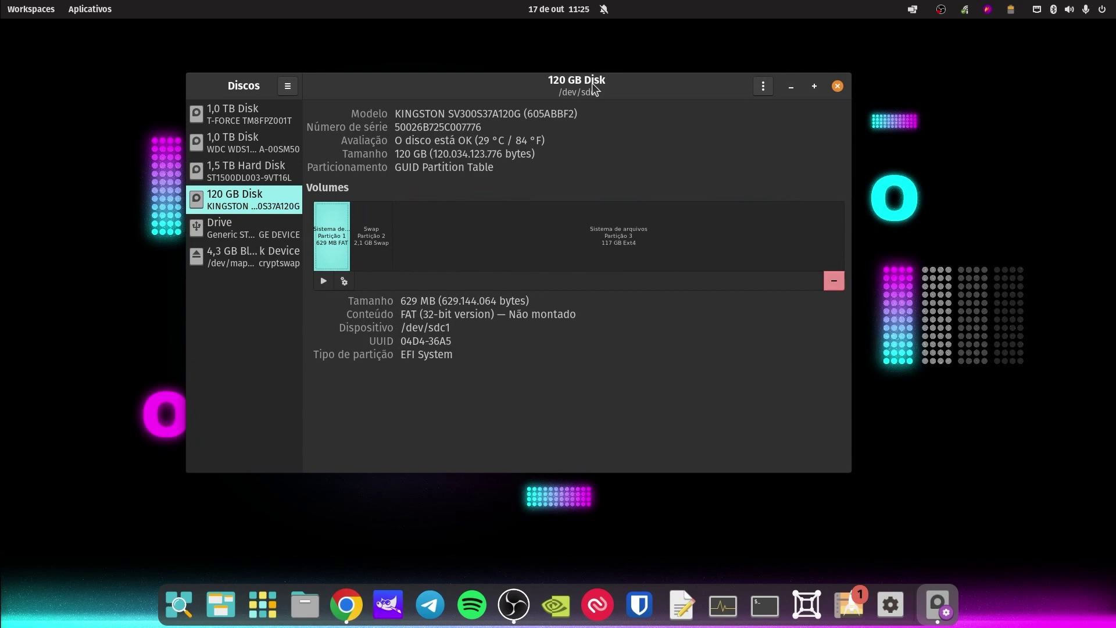
left_click(287, 86)
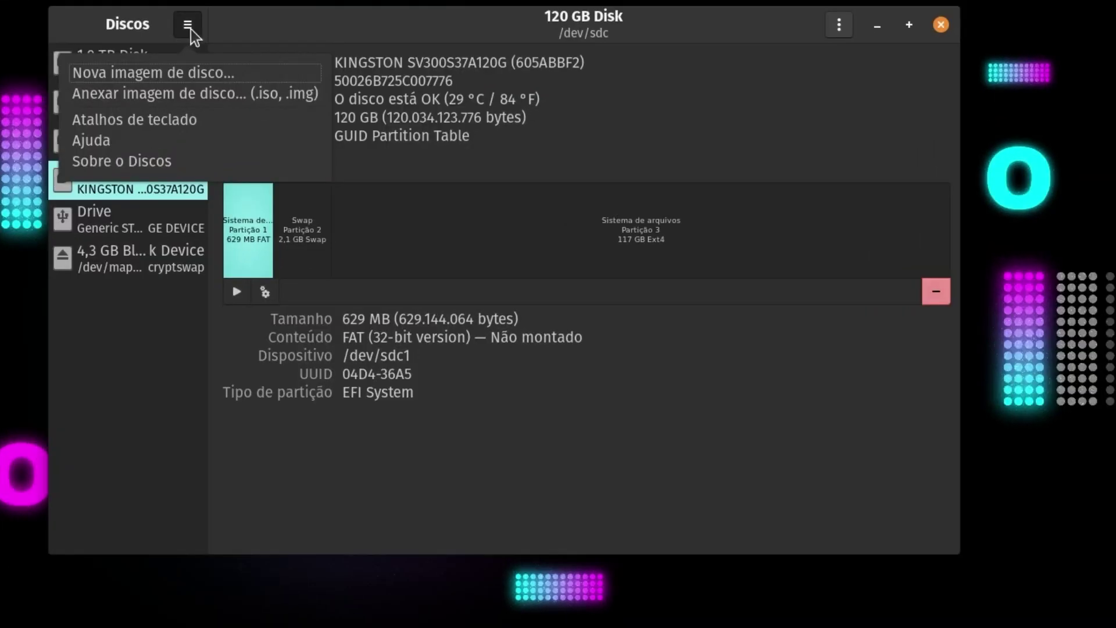
left_click(184, 68)
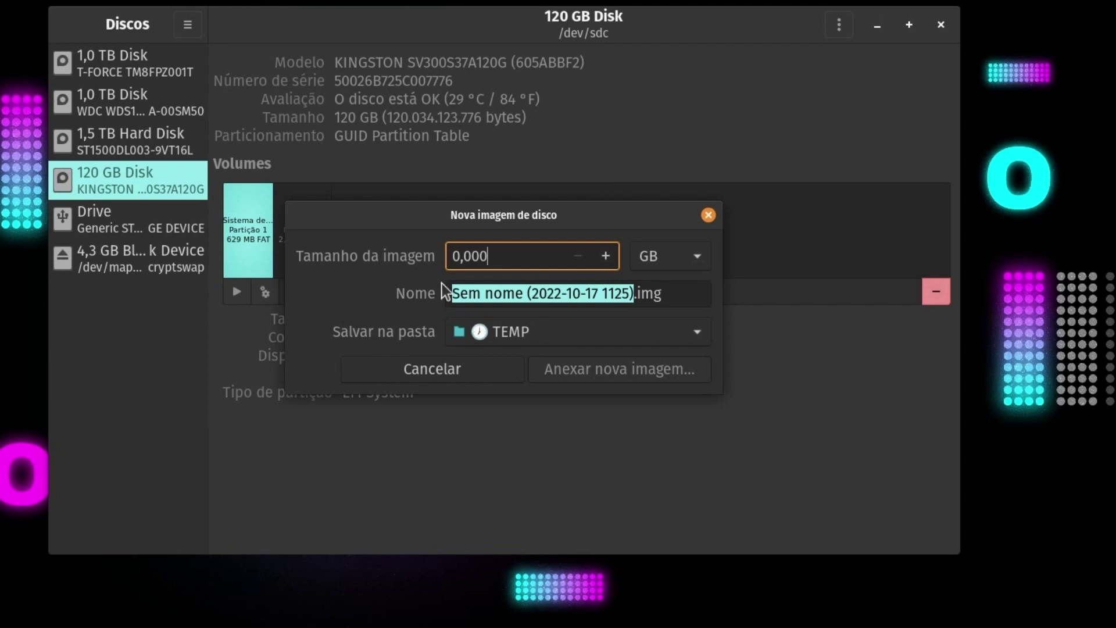
left_click(460, 254)
key("BackSpace")
type("2")
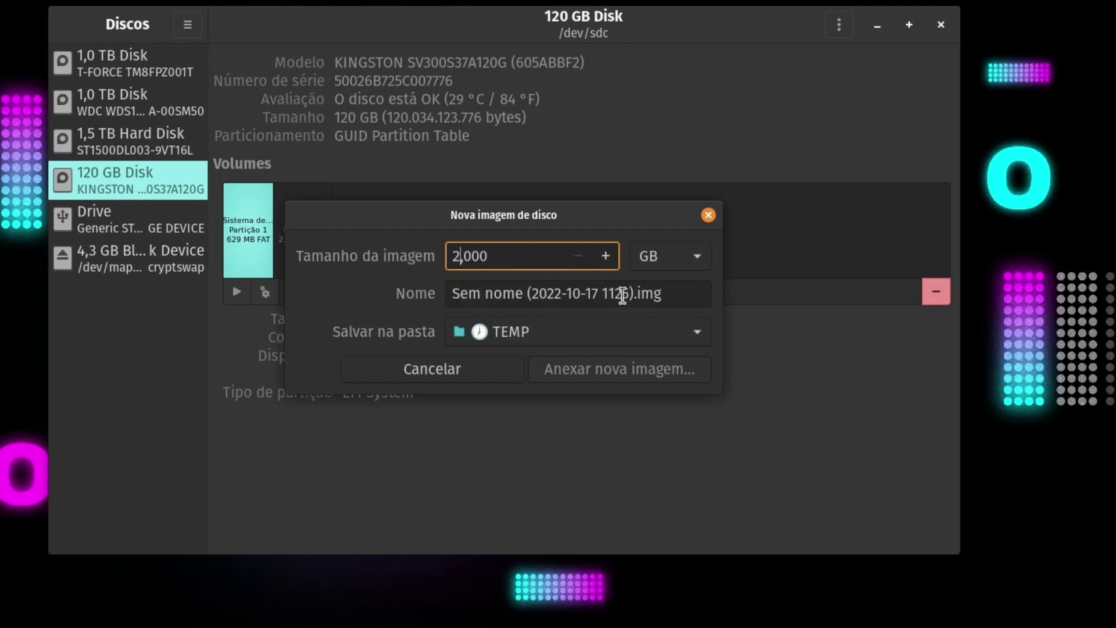
left_click_drag(629, 295, 290, 273)
type("meu pd")
key("BackSpace")
key("BackSpace")
type("pendrive digital")
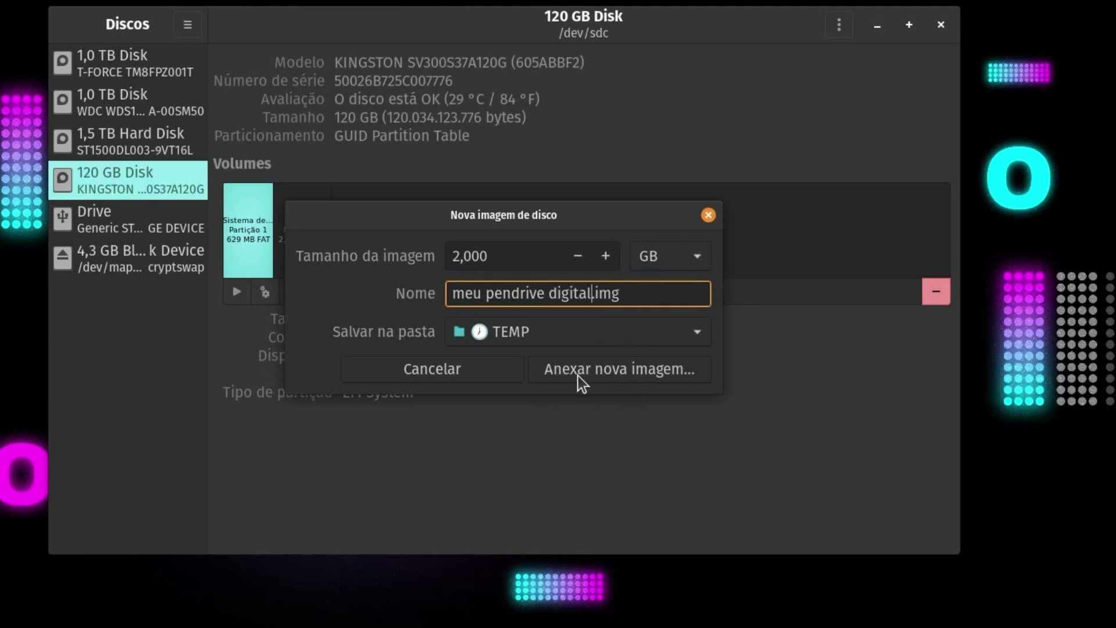
left_click(622, 370)
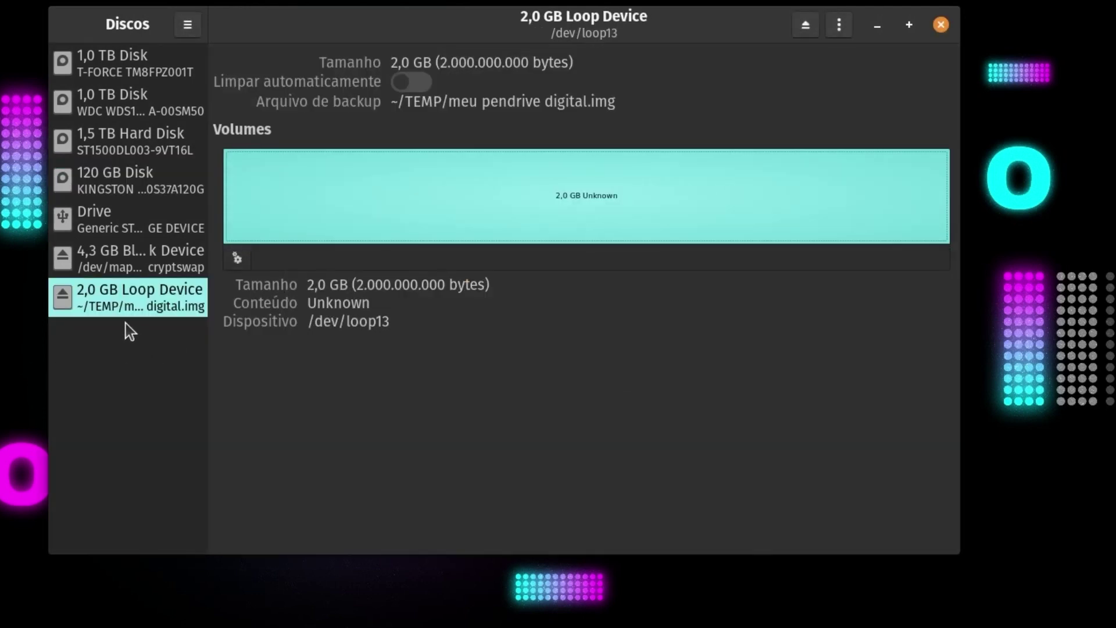
Step: Format the 2 GB loop device as an Ext4 volume named meupendrivevirtual
left_click(239, 259)
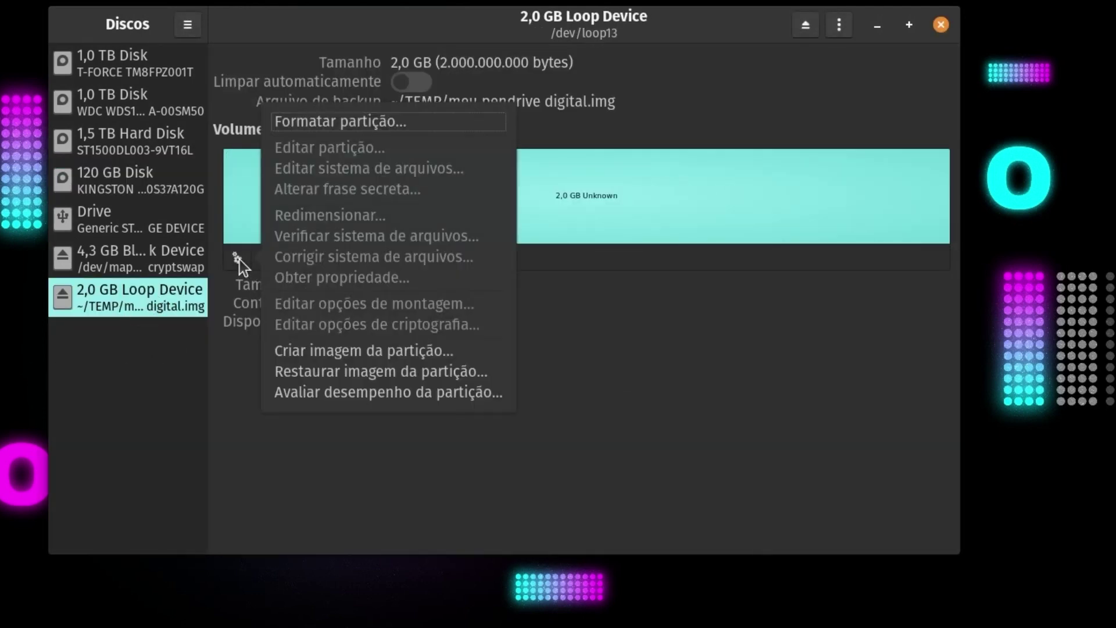
left_click(400, 126)
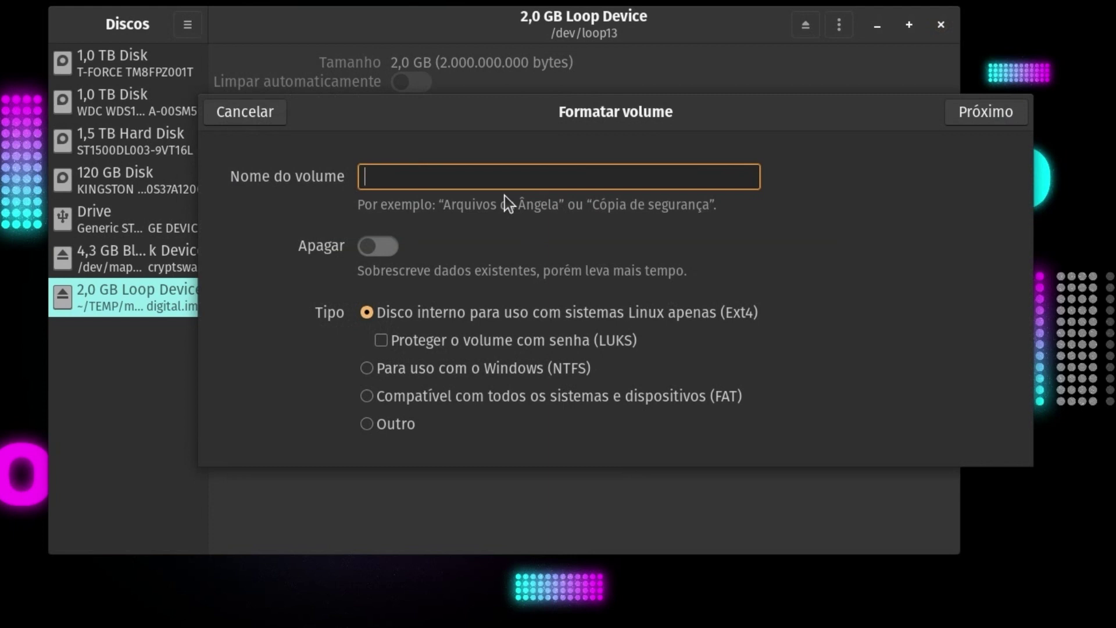
type("meupendrivevirtual")
left_click(996, 114)
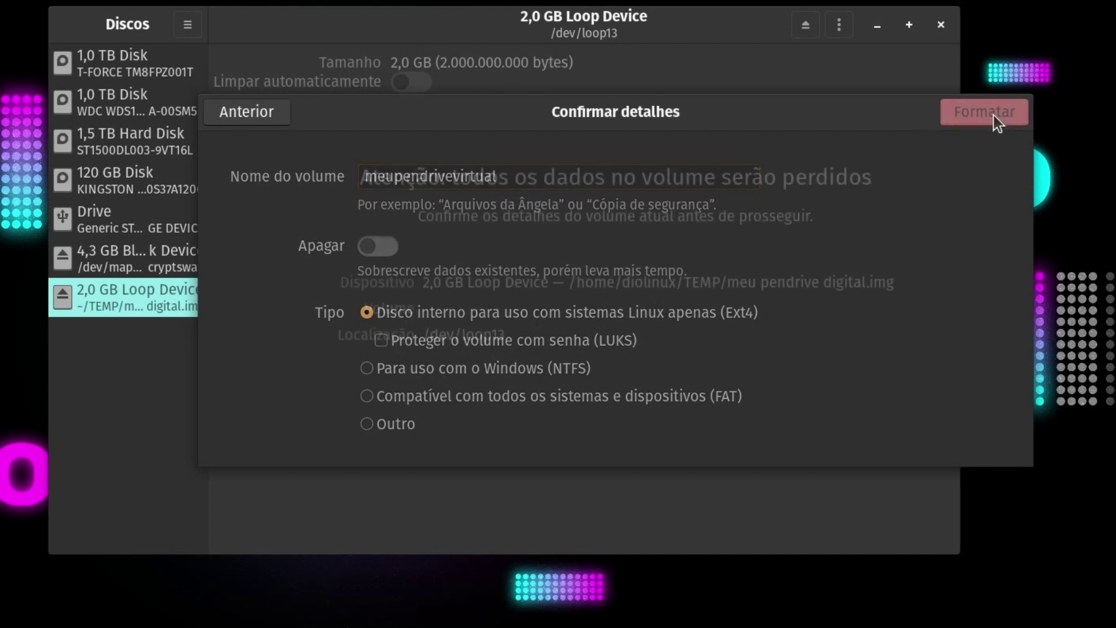
left_click(978, 114)
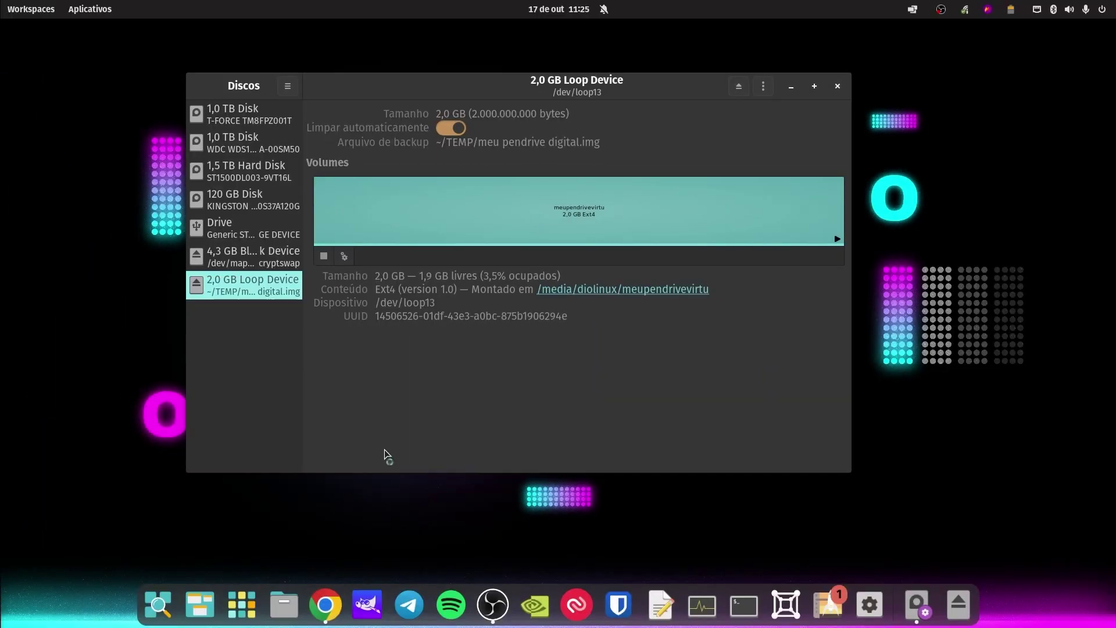
Step: Open the newly formatted virtual drive in the file manager and create a folder named diolinux on it
key("super+f")
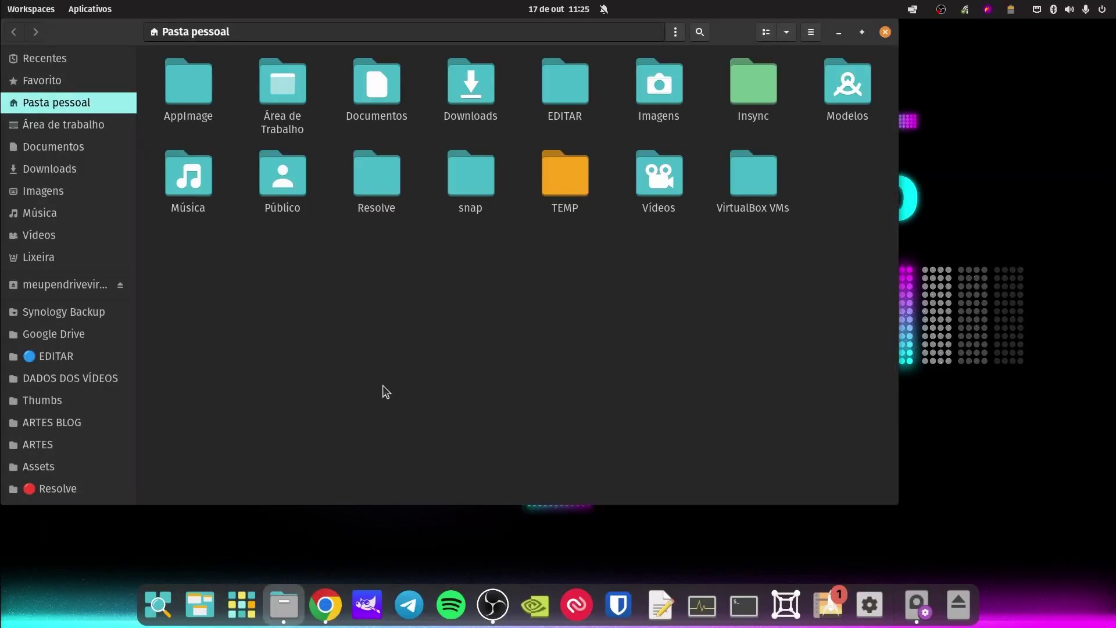
left_click(56, 290)
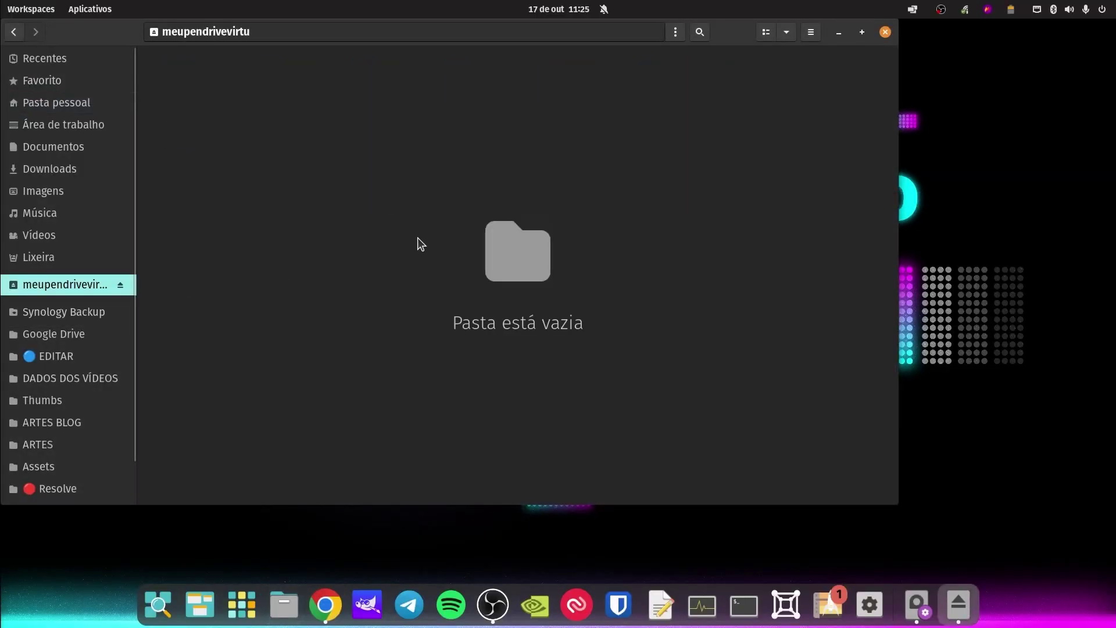
right_click(502, 224)
left_click(536, 240)
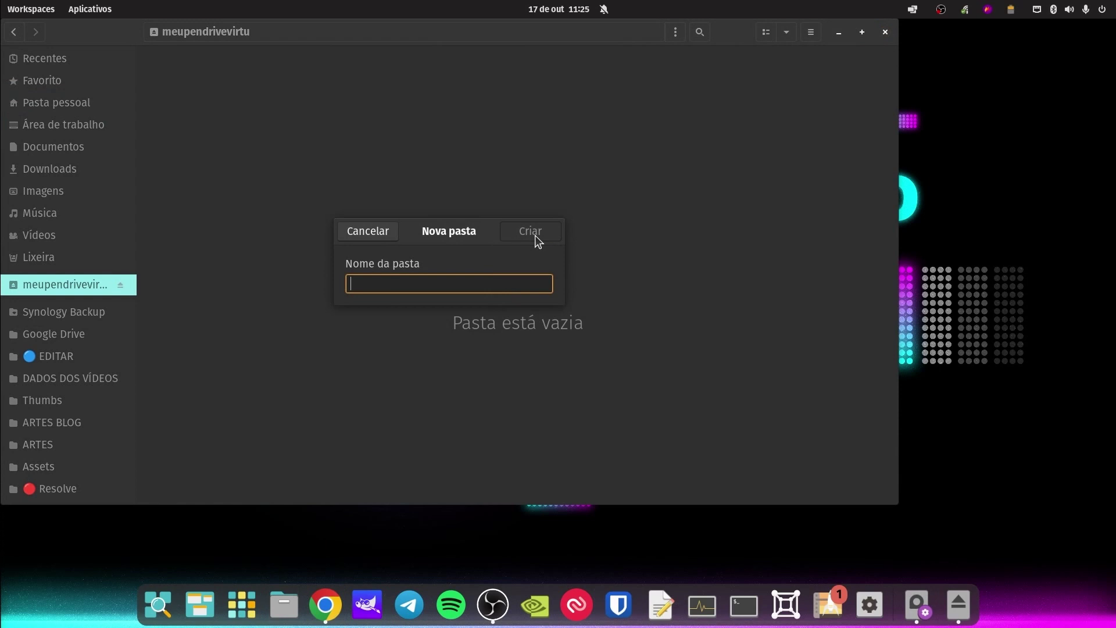
type("diolinux")
key("Return")
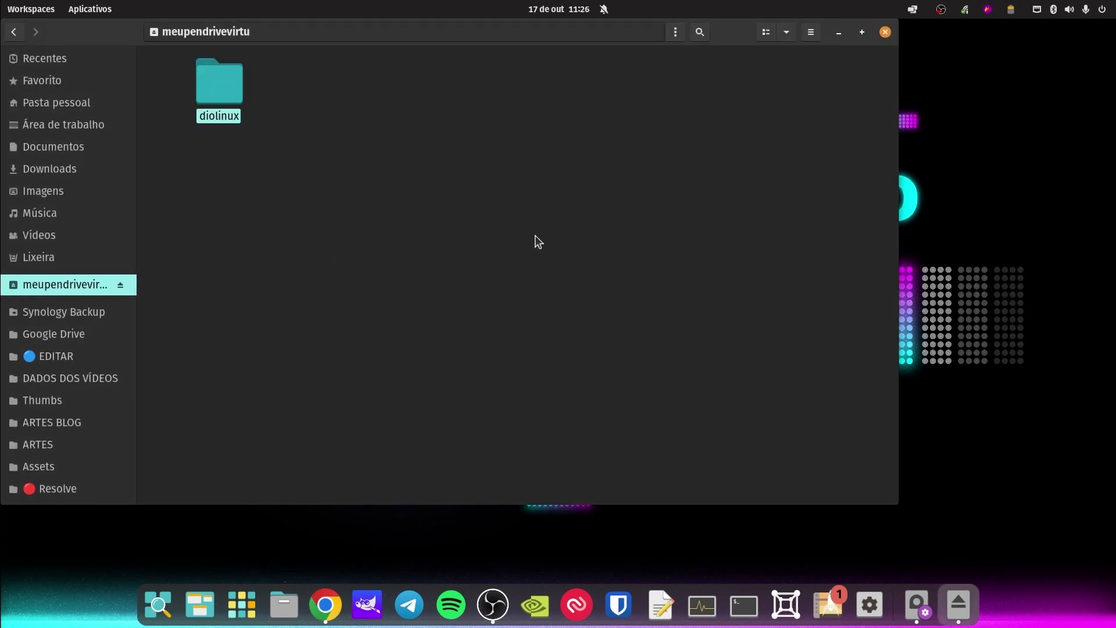
Step: Create Documento de Texto.txt inside the diolinux folder, write "diolinux" in it, save it and close the editor
right_click(610, 318)
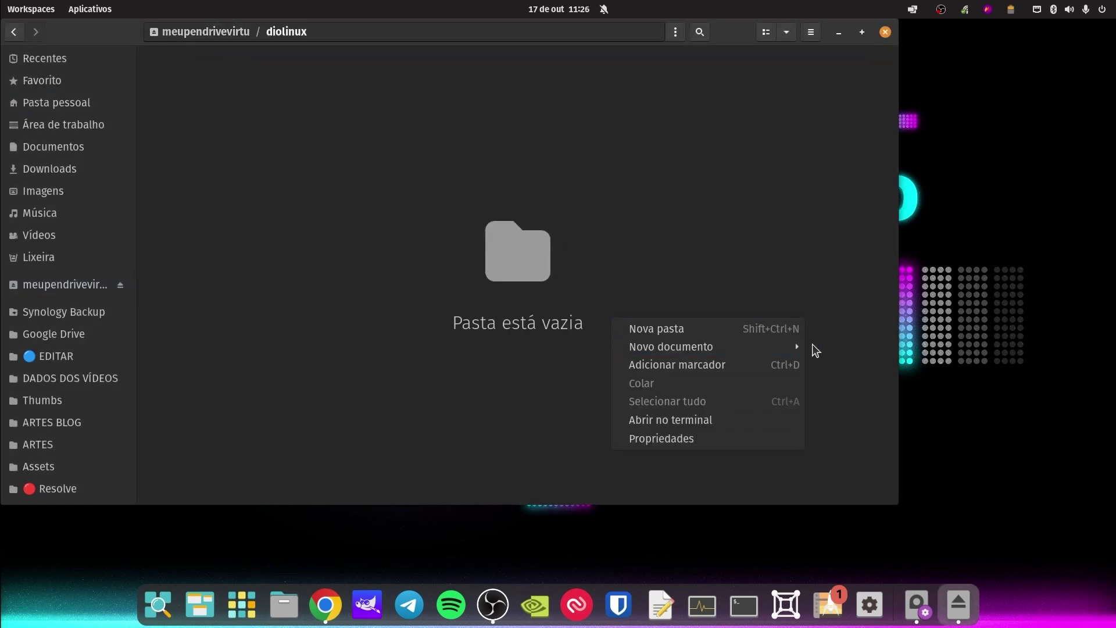
left_click(868, 365)
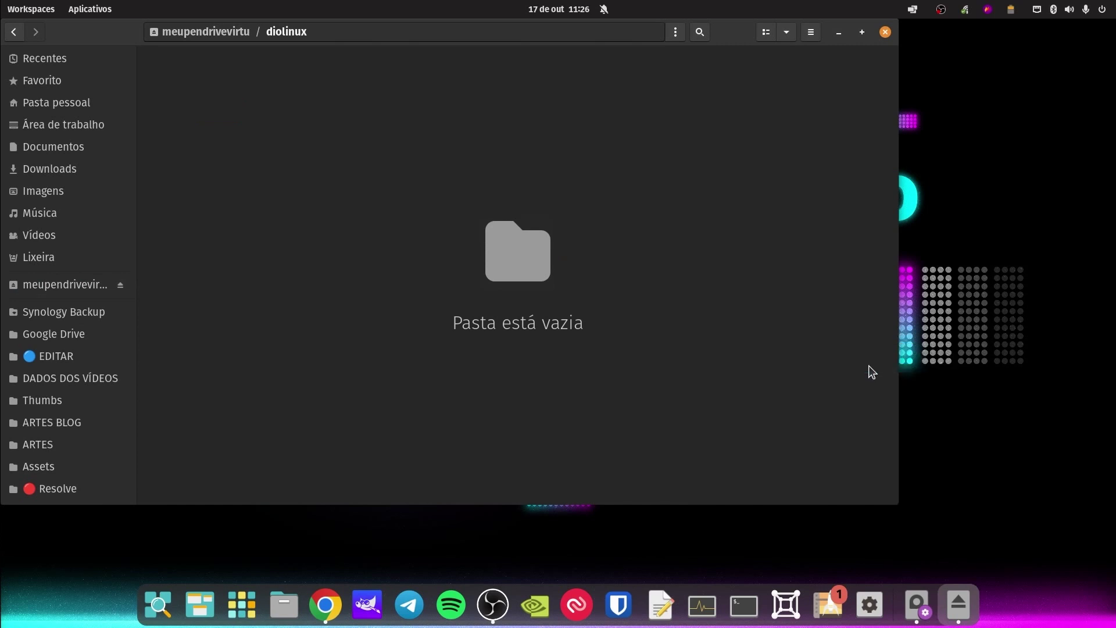
double_click(241, 117)
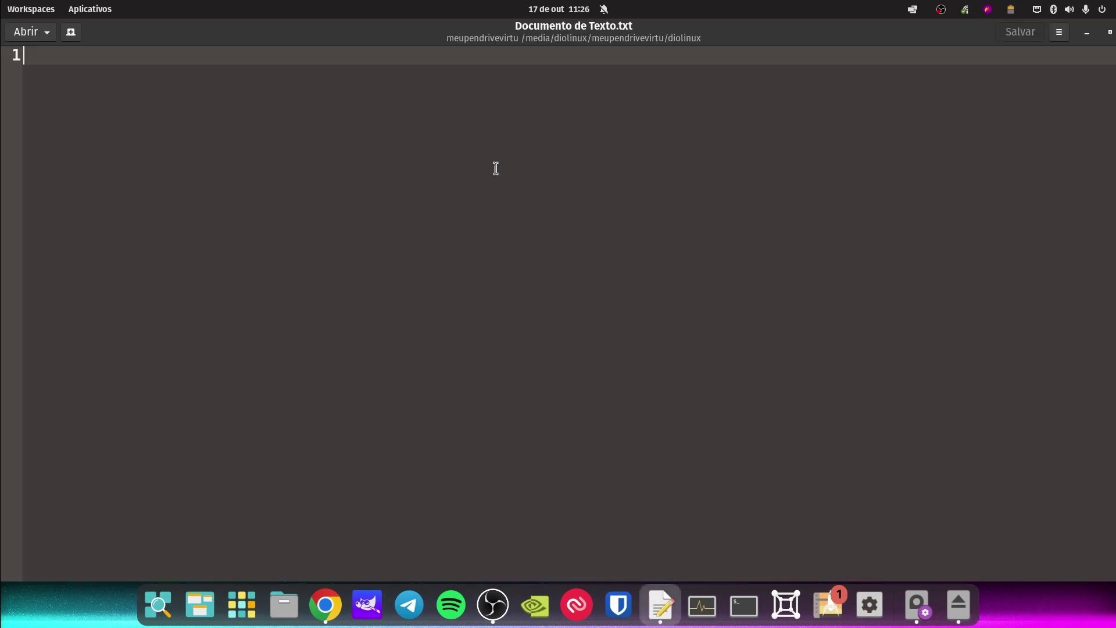
type("diolinu")
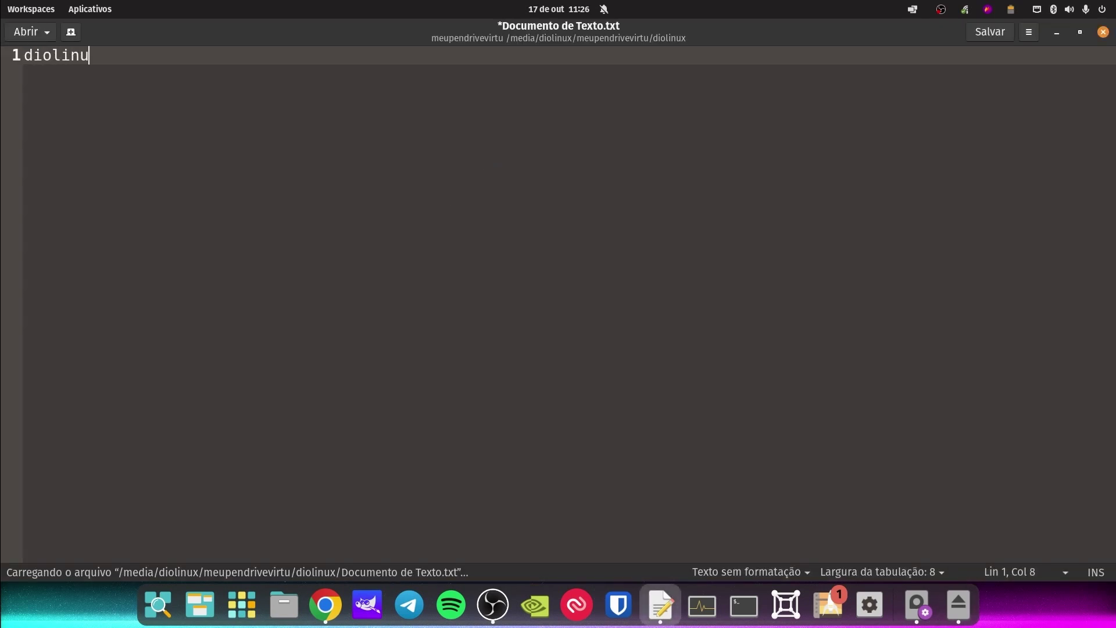
left_click(989, 34)
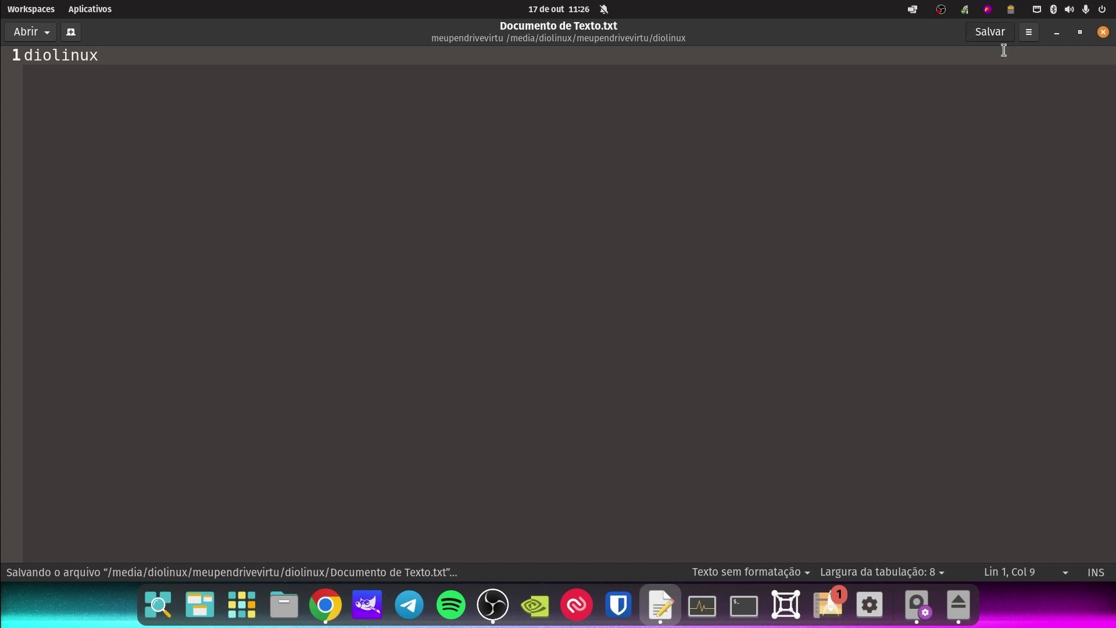
left_click(1103, 31)
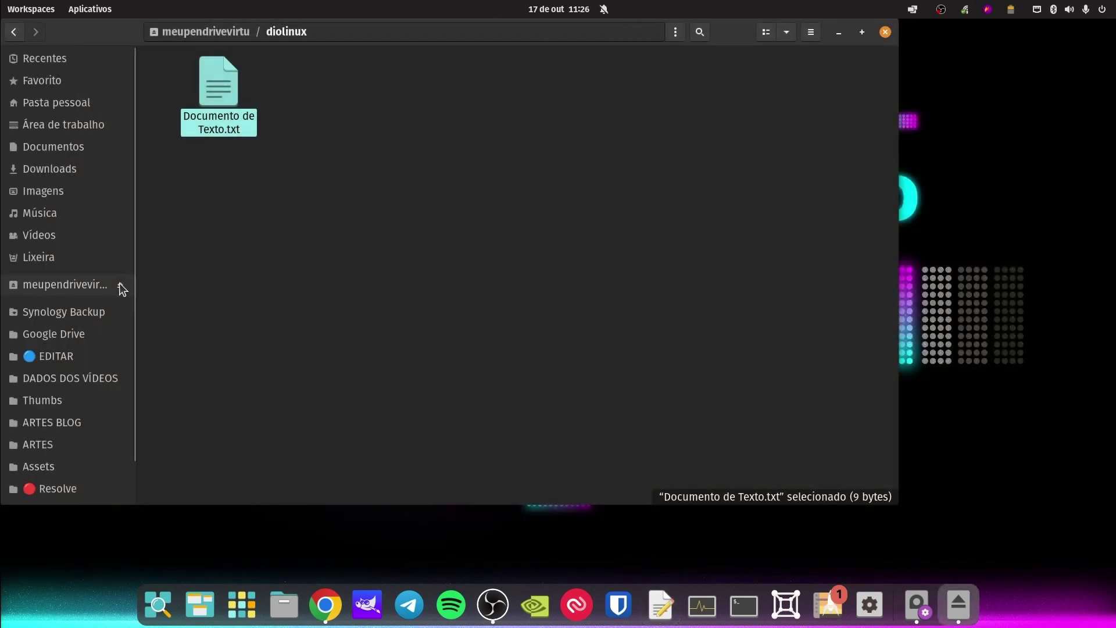
Step: Eject the virtual drive and check the size of meu pendrive digital.img in its properties within the TEMP folder
left_click(120, 289)
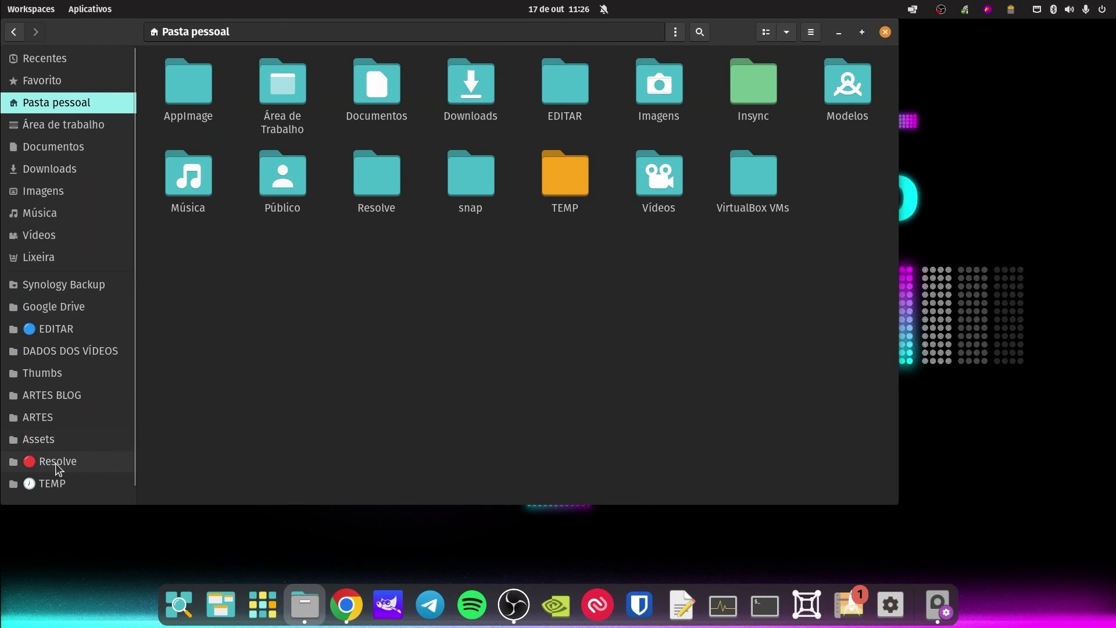
left_click(61, 483)
left_click(314, 241)
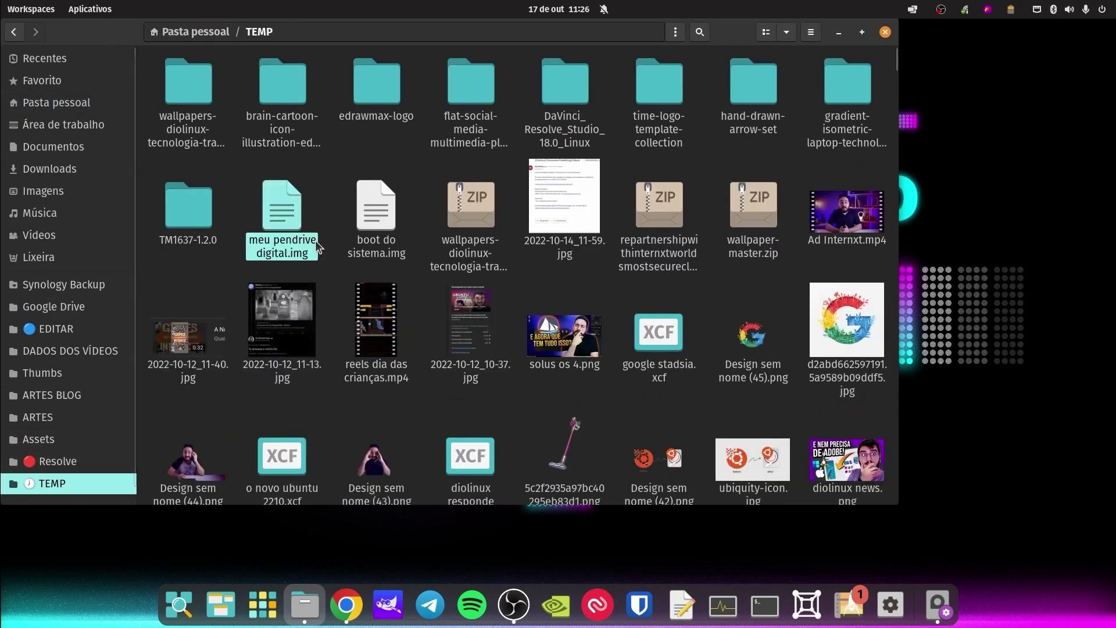
right_click(295, 251)
left_click(330, 502)
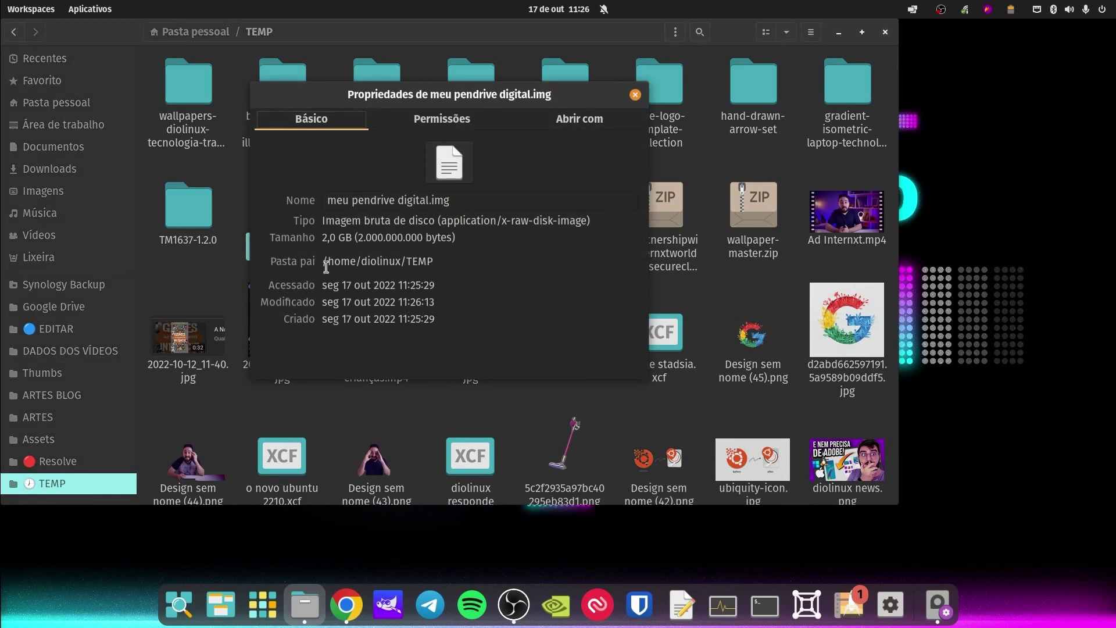
left_click_drag(323, 238, 345, 234)
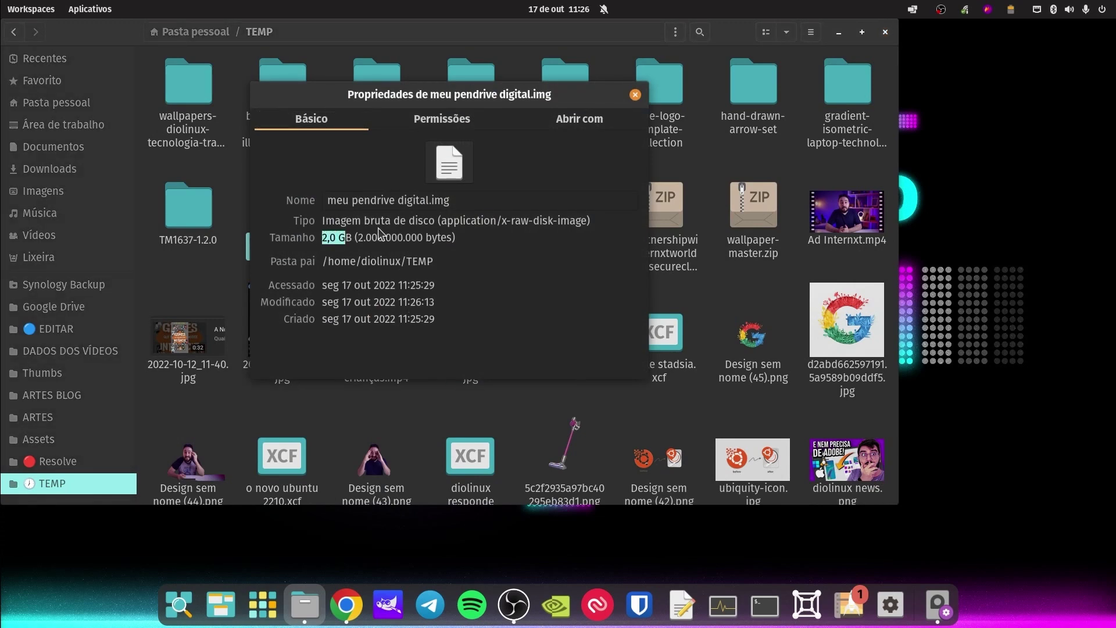
Step: Close the properties of meu pendrive digital.img and copy the image file from the TEMP folder
left_click(636, 96)
right_click(294, 241)
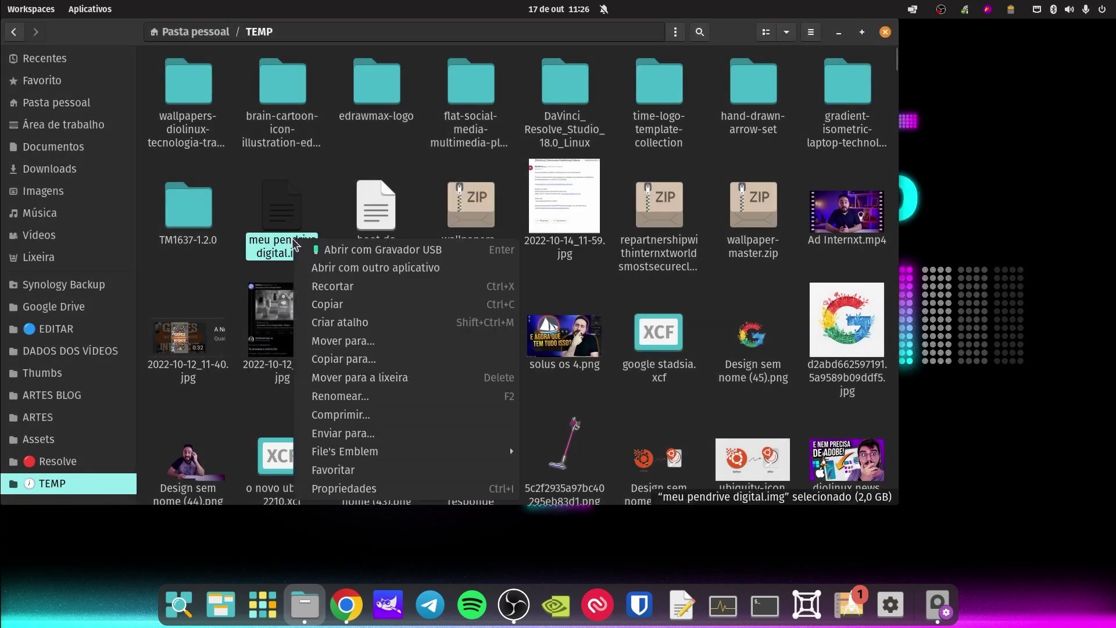
left_click(462, 304)
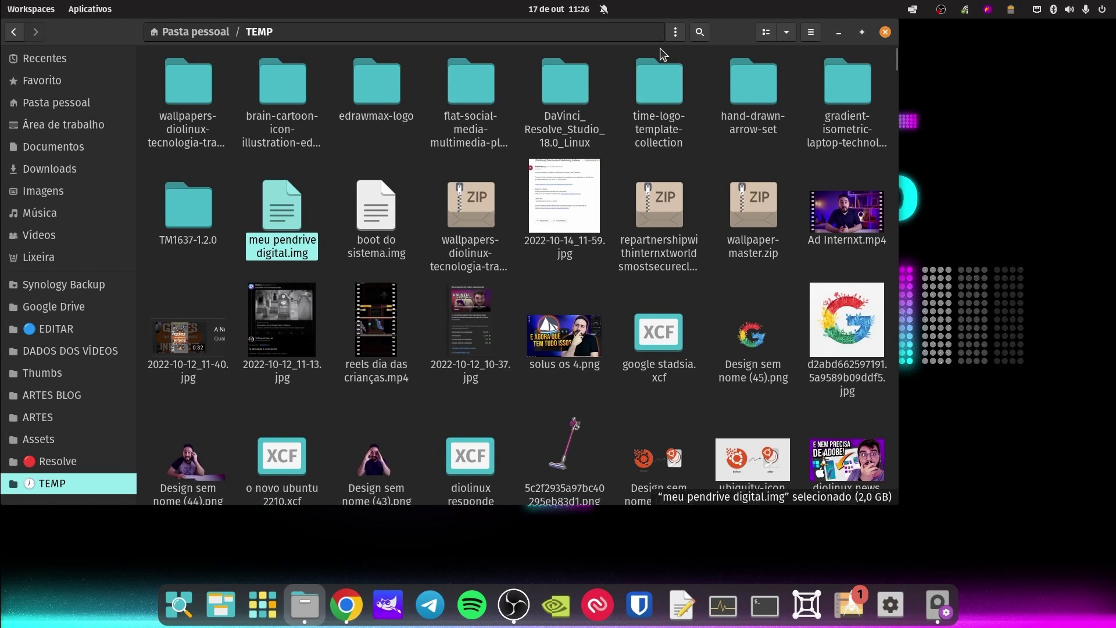
Step: Switch to Disks and attach meu pendrive digital.img from the TEMP folder as a disk image
left_click(326, 197)
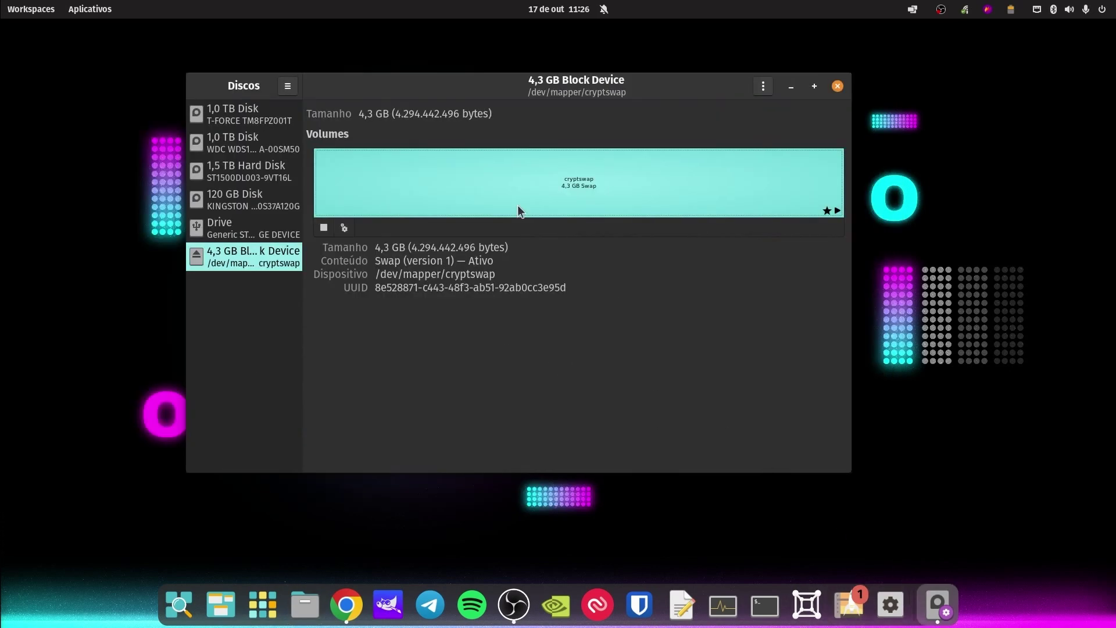
left_click(300, 93)
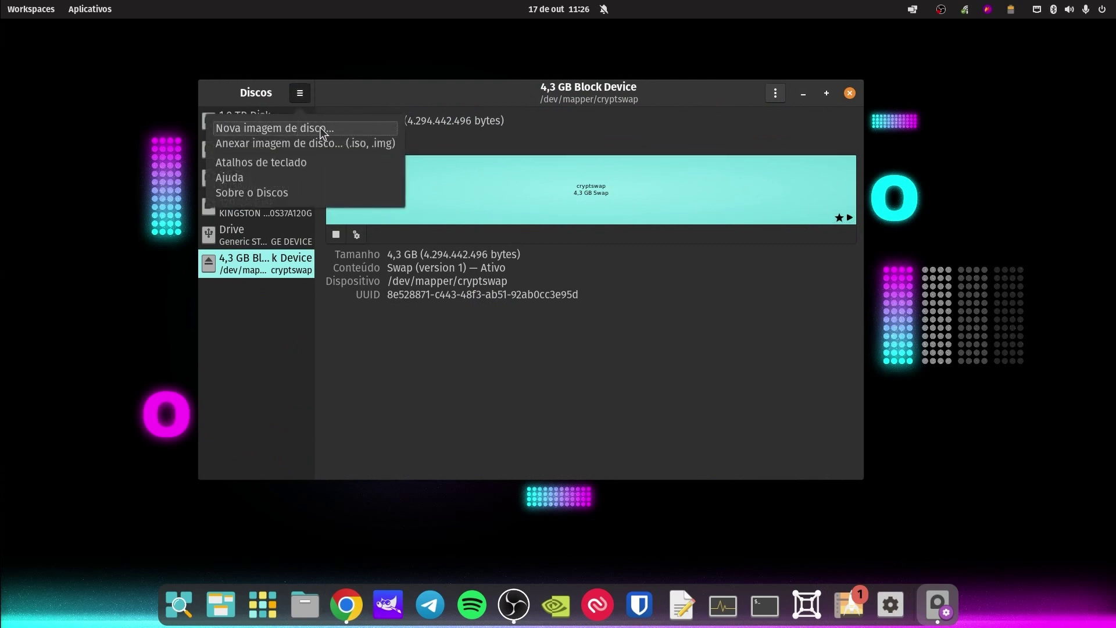
left_click(312, 144)
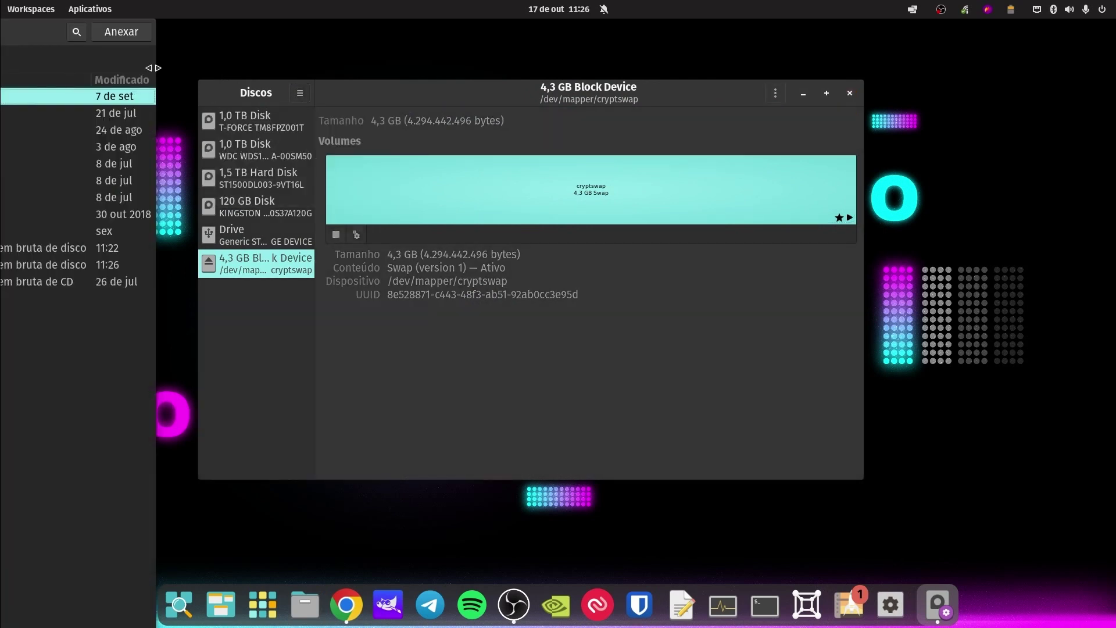
left_click_drag(53, 41, 891, 57)
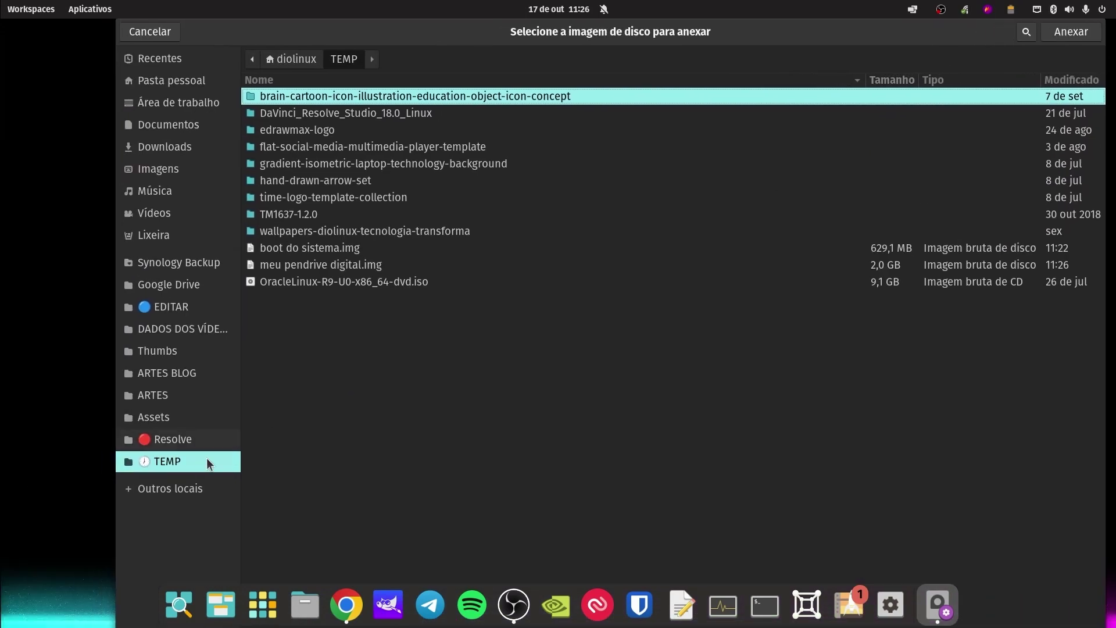
left_click(357, 267)
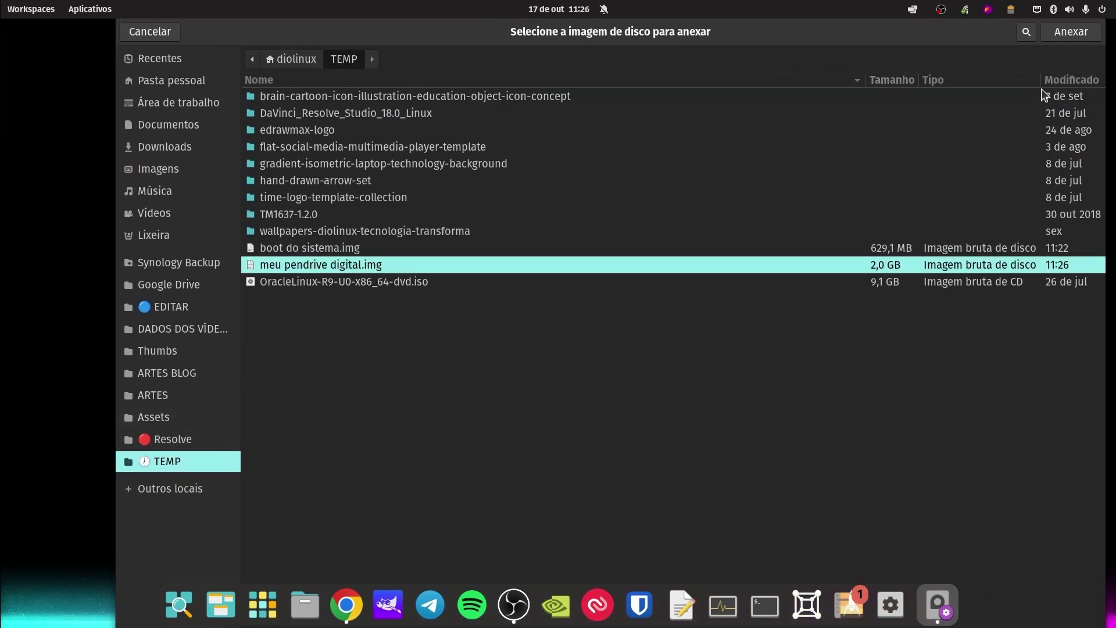
left_click(1074, 36)
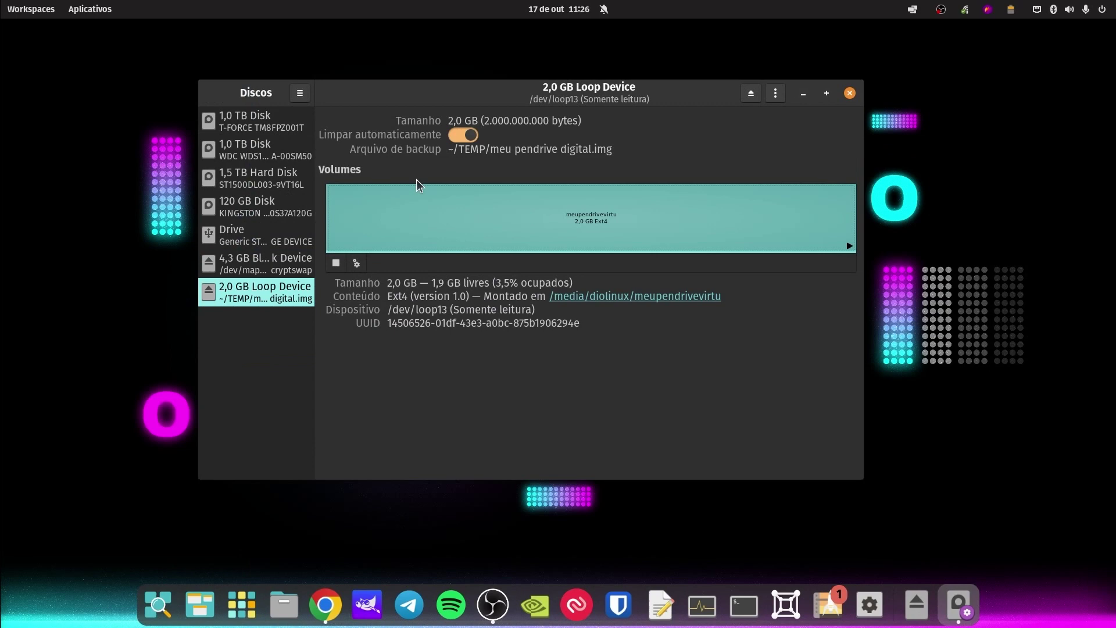
Step: Check Documento de Texto.txt in the diolinux folder on the mounted virtual drive, closing the editor and file manager when done
left_click(286, 602)
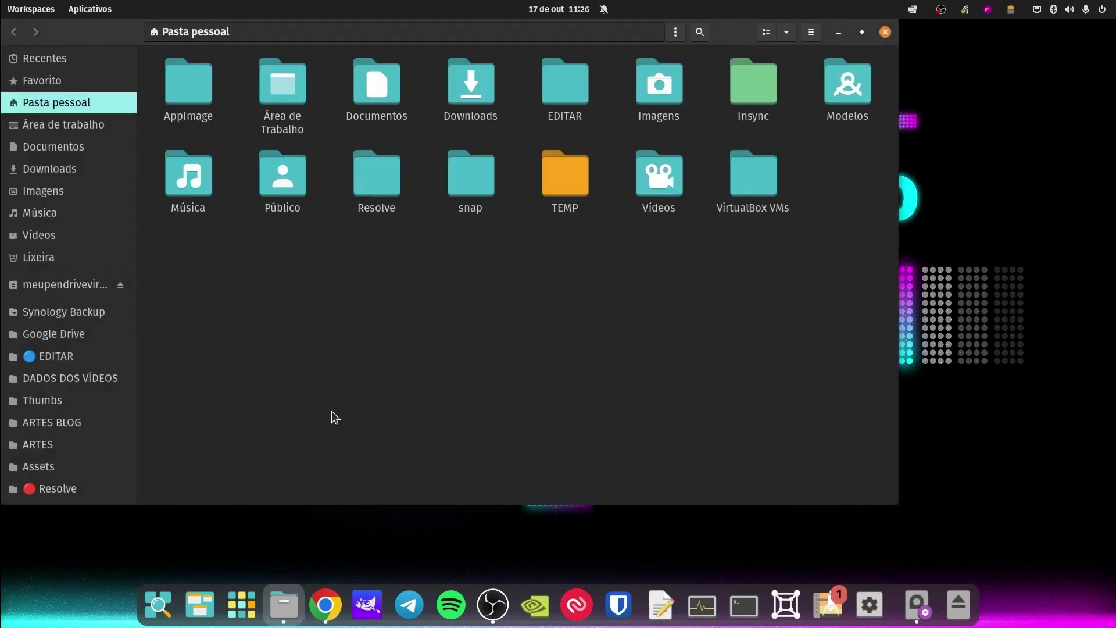
left_click(69, 284)
left_click(220, 99)
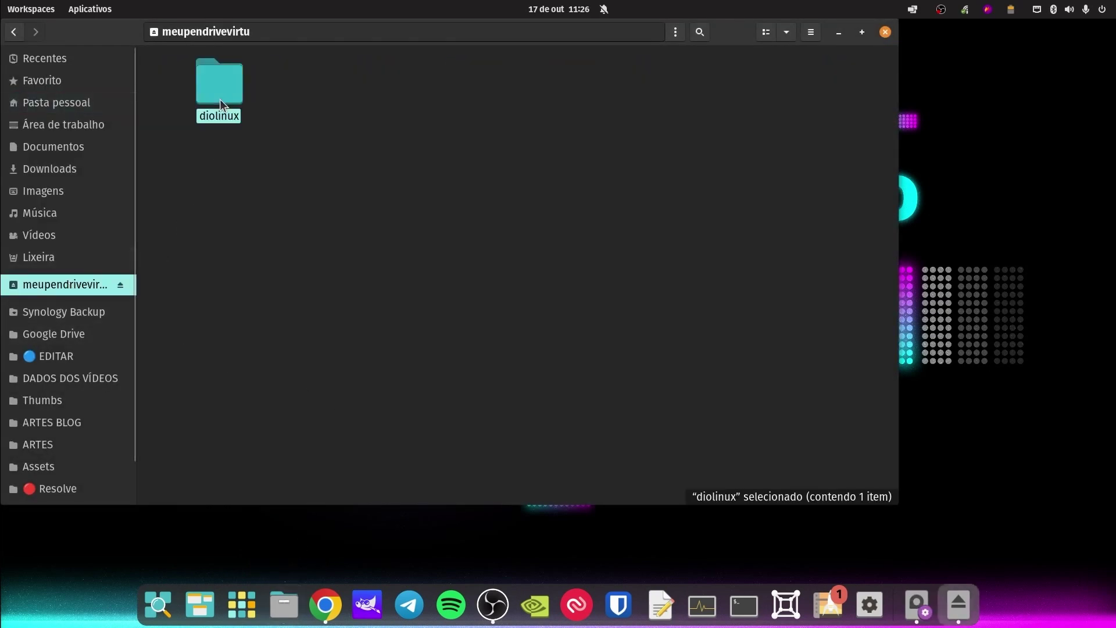
double_click(220, 99)
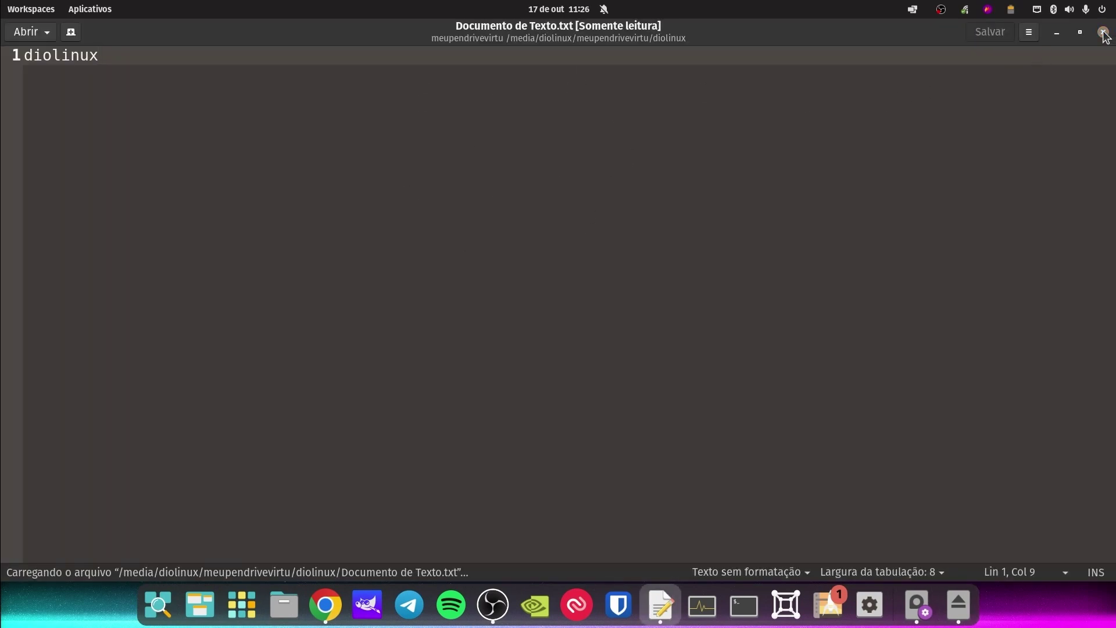
left_click(1103, 32)
left_click(880, 34)
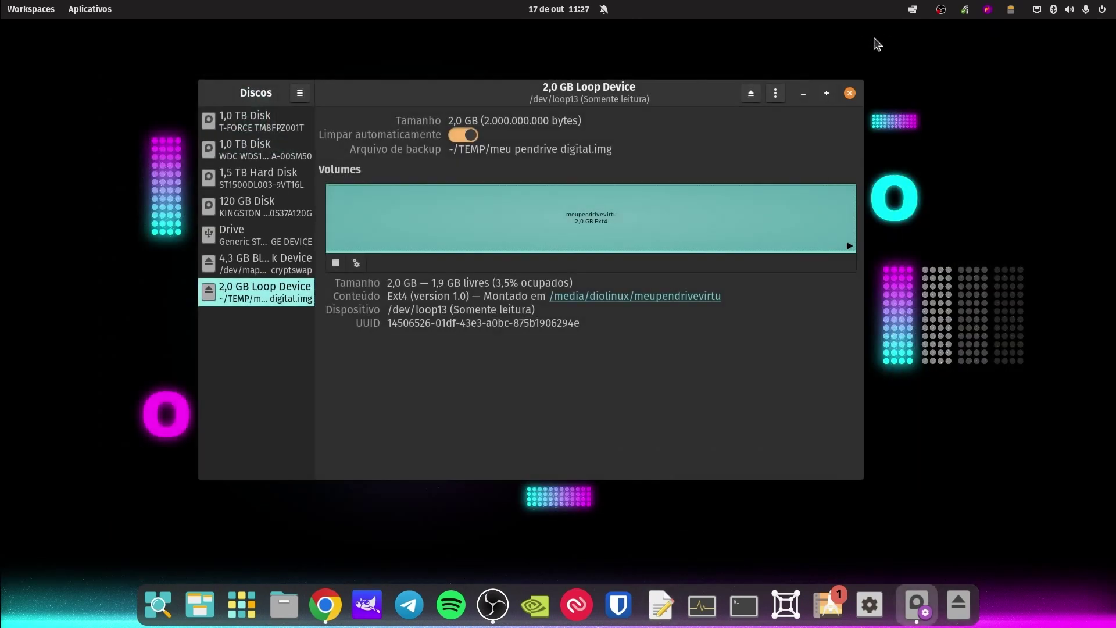